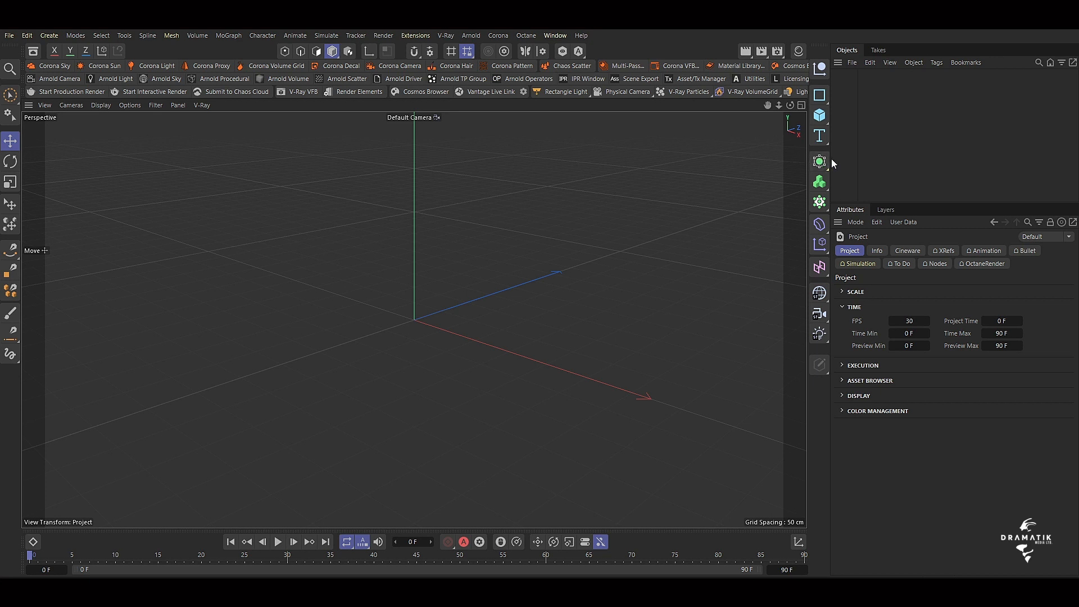
Add a sphere primitive to the empty scene.
left_click_drag(831, 159, 865, 169)
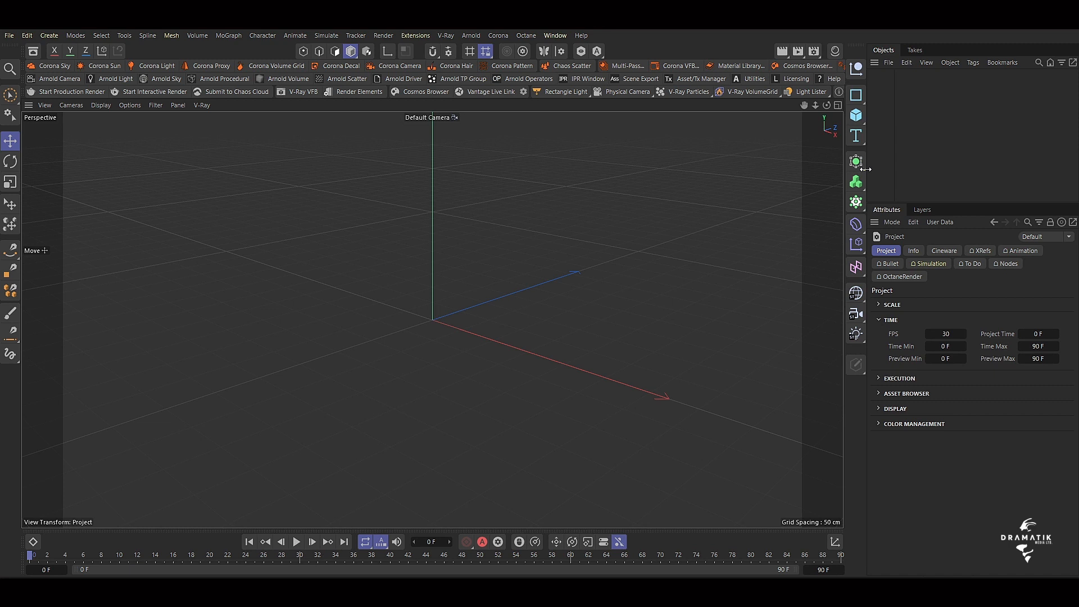
left_click_drag(804, 105, 794, 155)
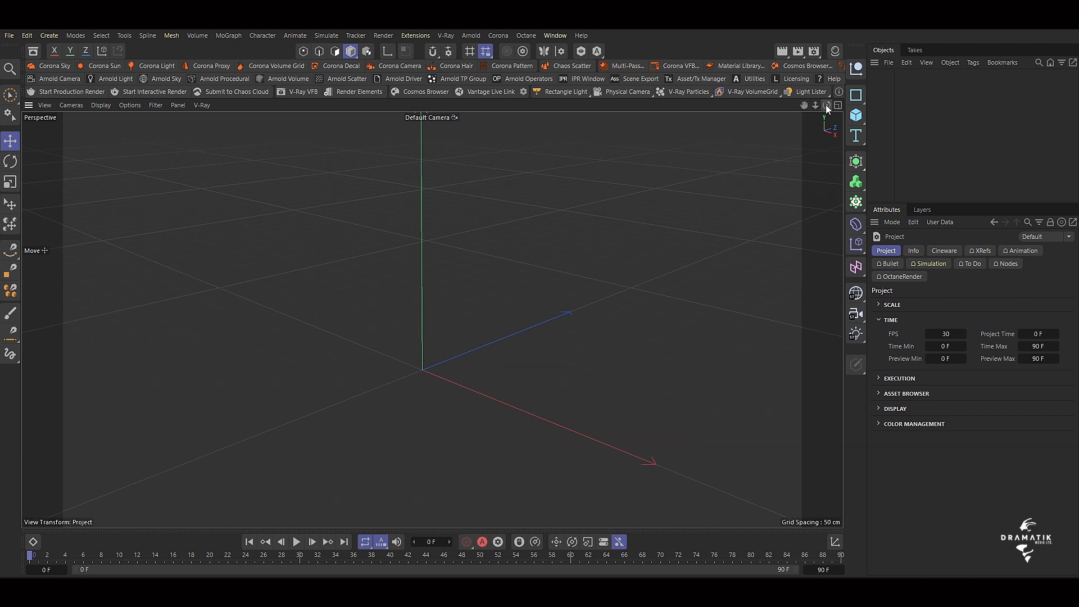
mouse_move(826, 105)
left_mouse_down()
mouse_move(825, 132)
mouse_move(806, 90)
mouse_move(803, 103)
mouse_move(826, 114)
left_mouse_up()
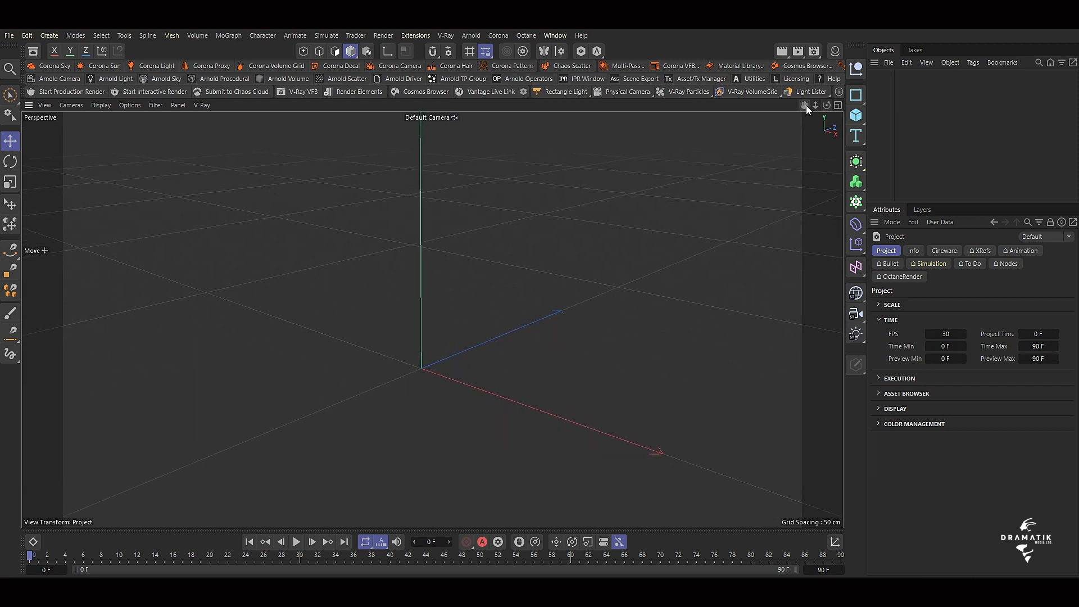
left_click(855, 116)
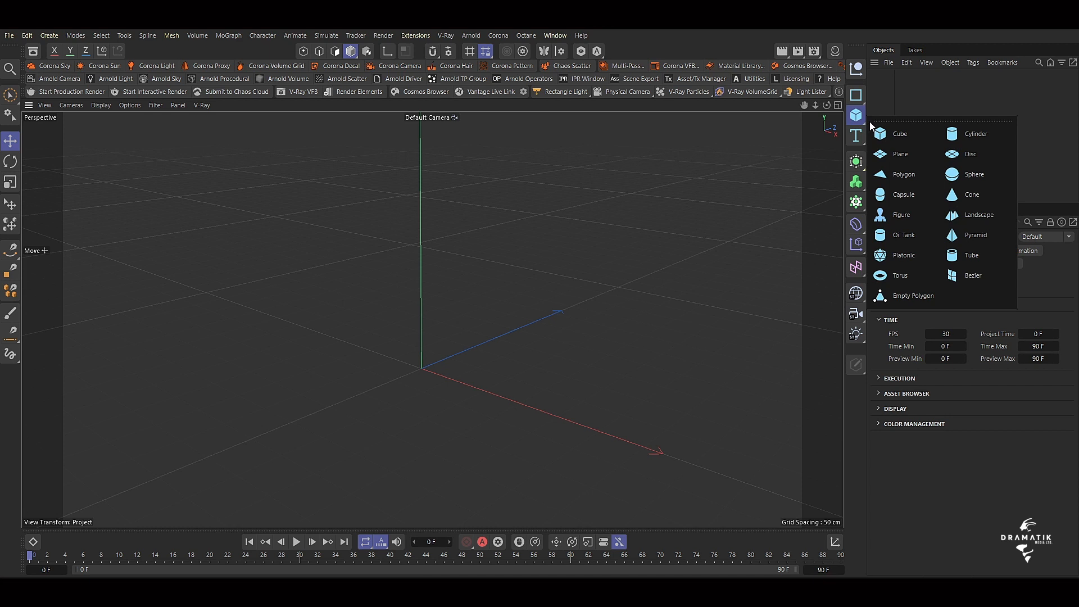
left_click(959, 174)
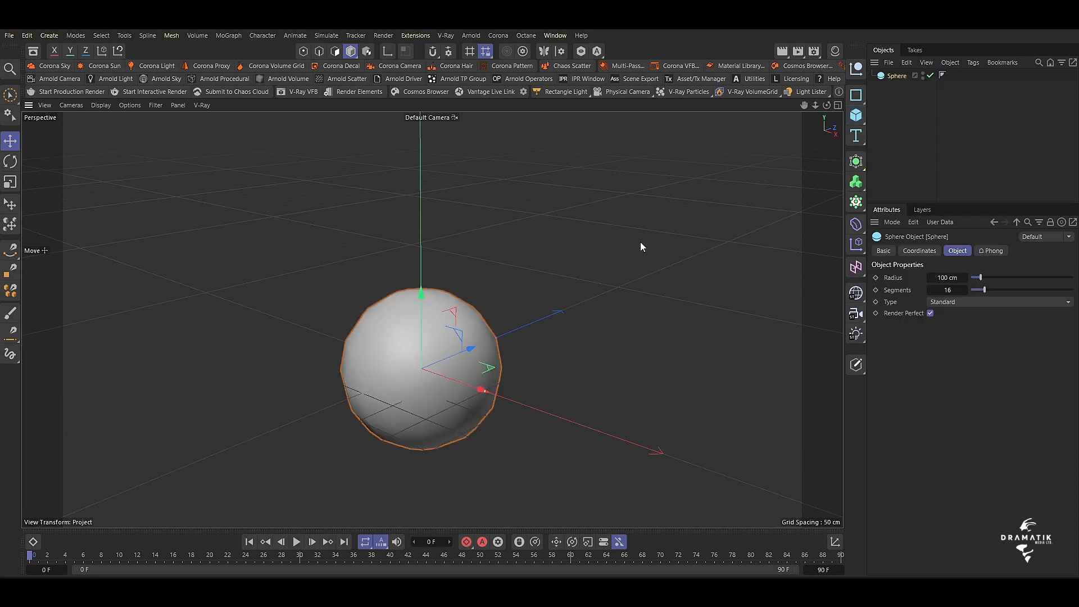
Scale the sphere down and set its radius to 25 cm.
key("t")
left_click_drag(638, 234, 521, 378)
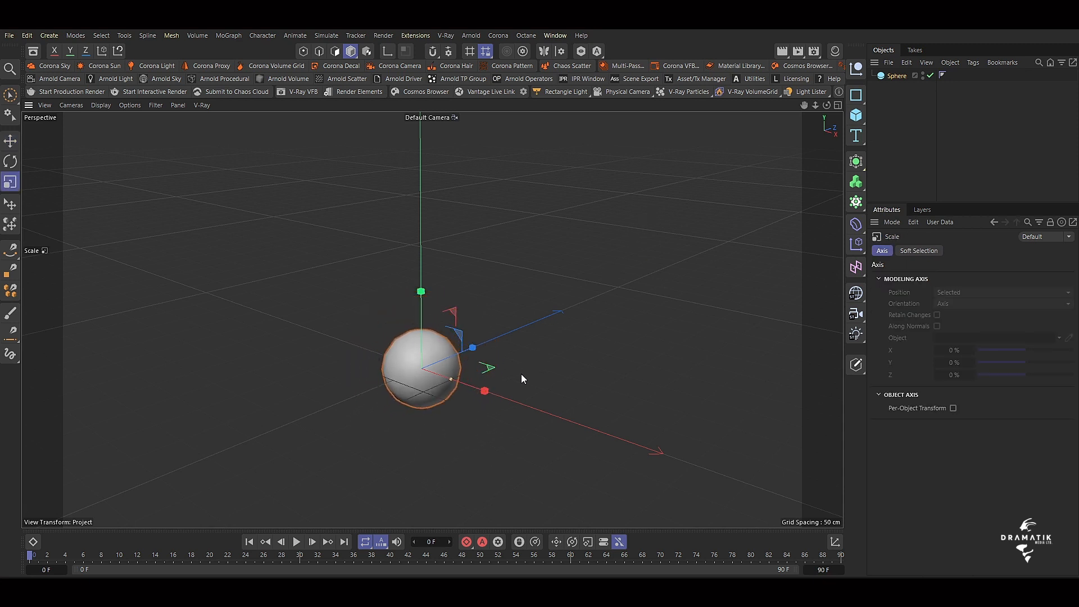
left_click(898, 77)
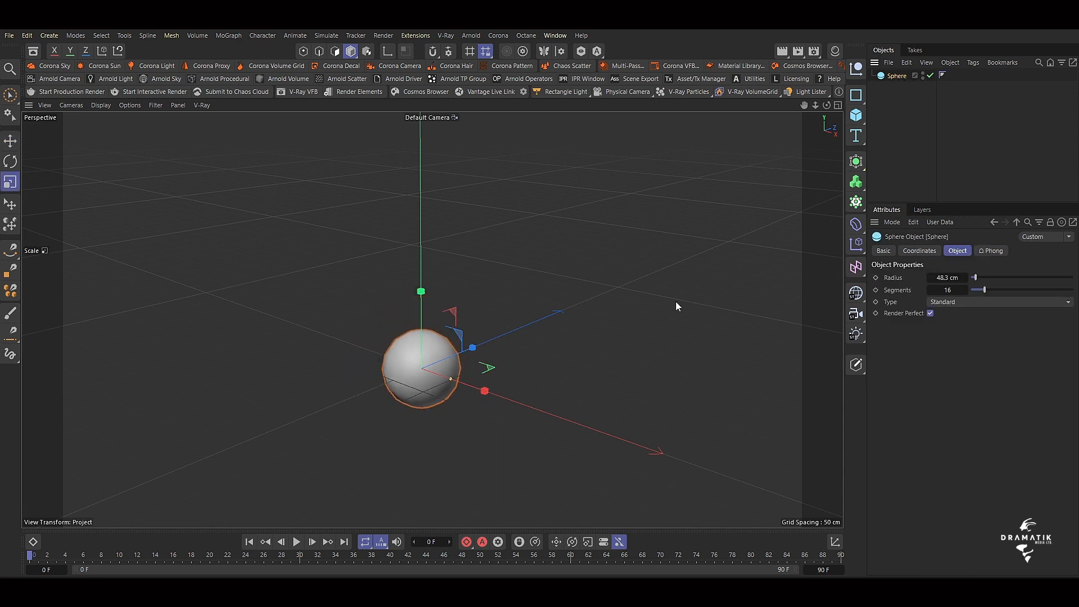
left_click_drag(666, 273, 548, 405)
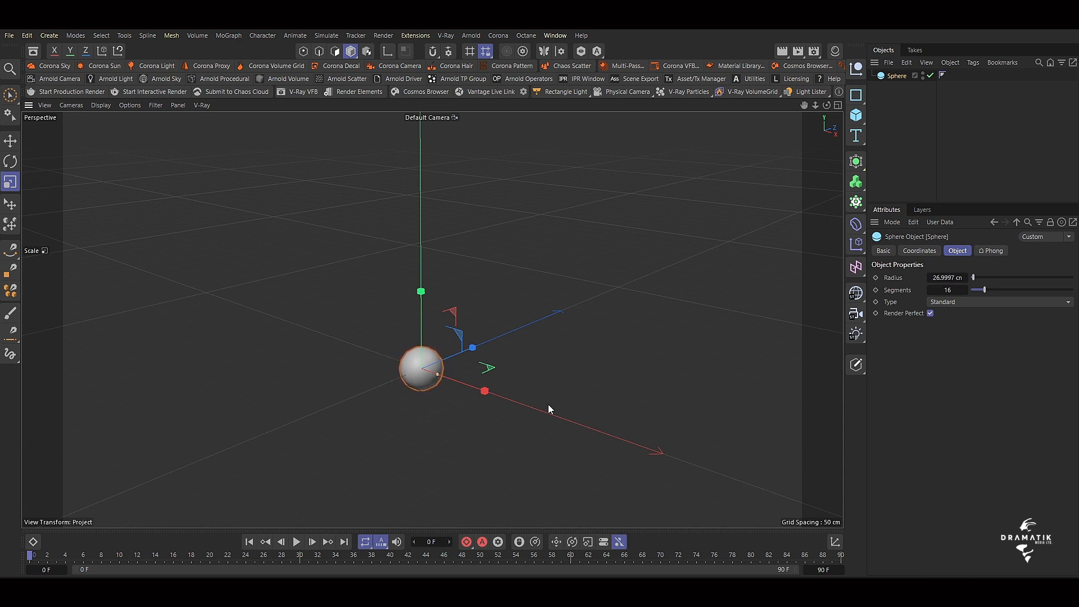
left_click(935, 277)
type("25")
key("Return")
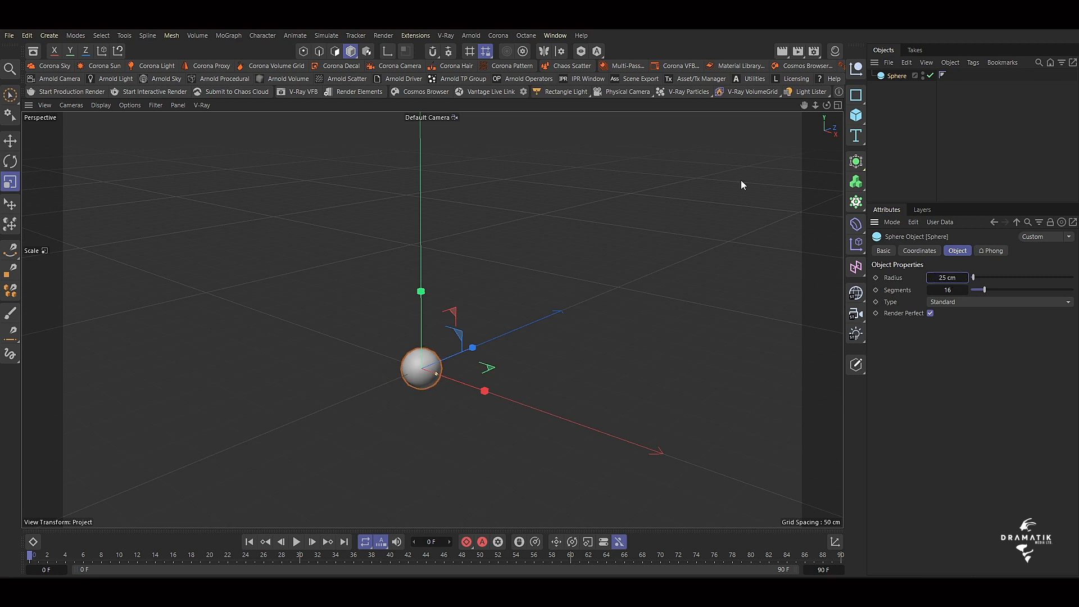
Add a Pyro Emitter simulation tag to the sphere and widen the object list to show full names.
mouse_move(813, 105)
left_mouse_down()
mouse_move(865, 105)
mouse_move(830, 102)
left_mouse_up()
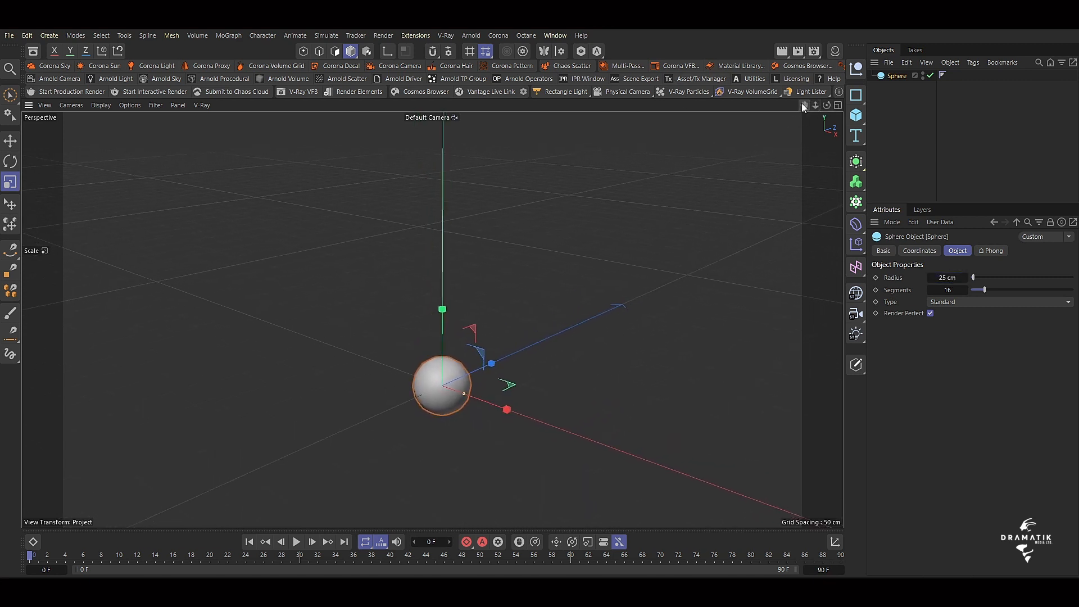
left_click(10, 141)
left_click(900, 75)
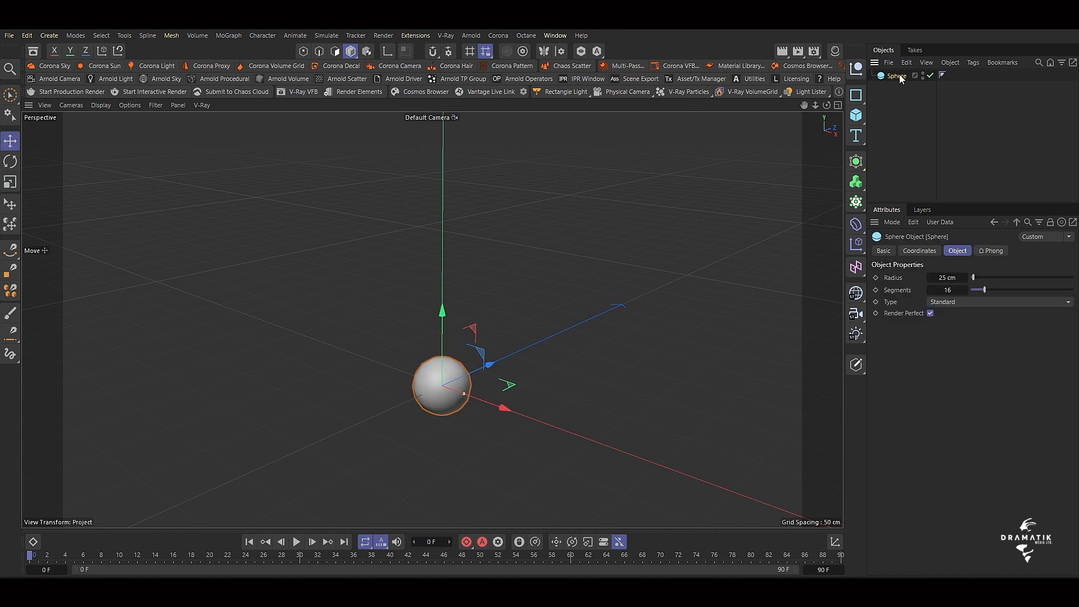
right_click(896, 79)
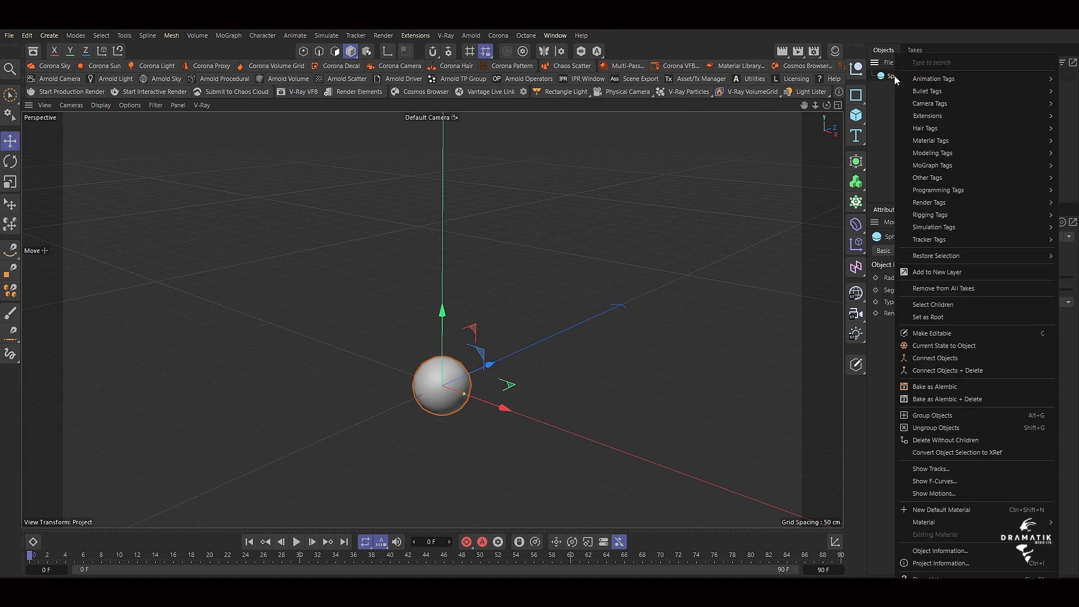
mouse_move(931, 229)
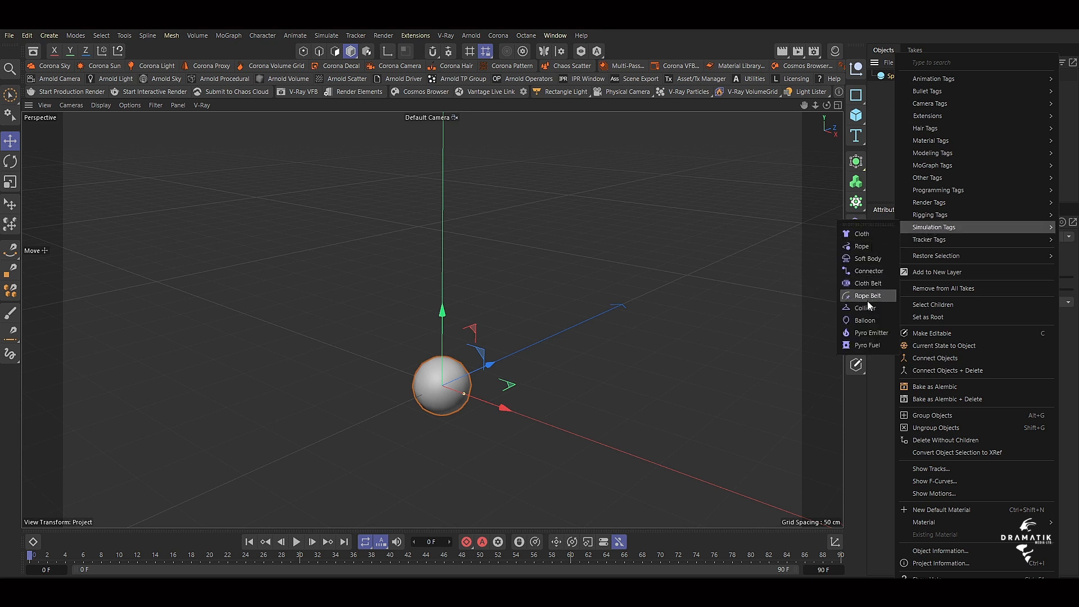
left_click(869, 332)
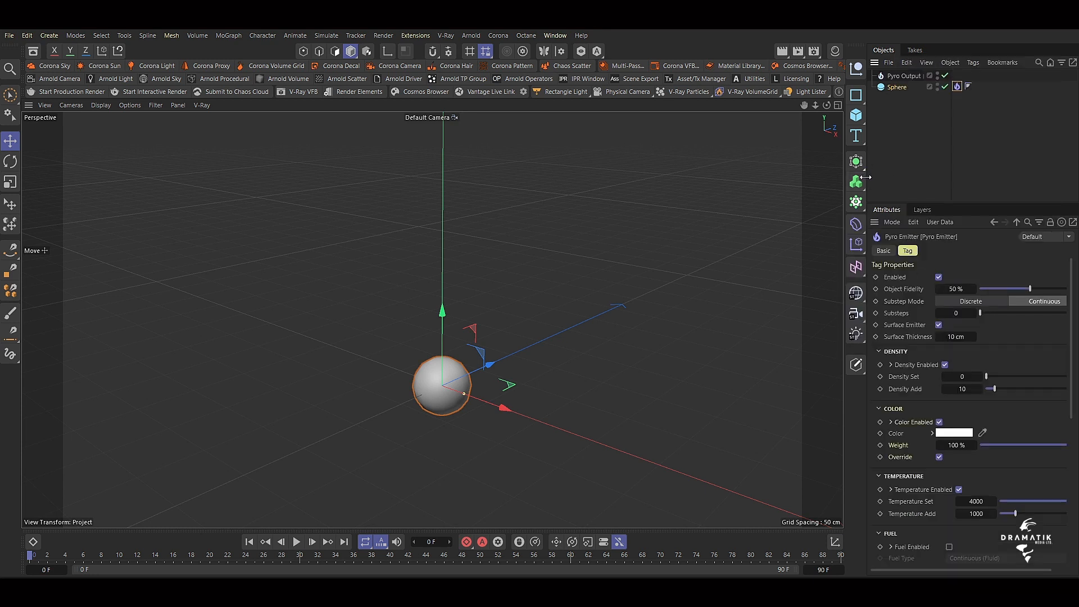
left_click_drag(865, 177, 821, 177)
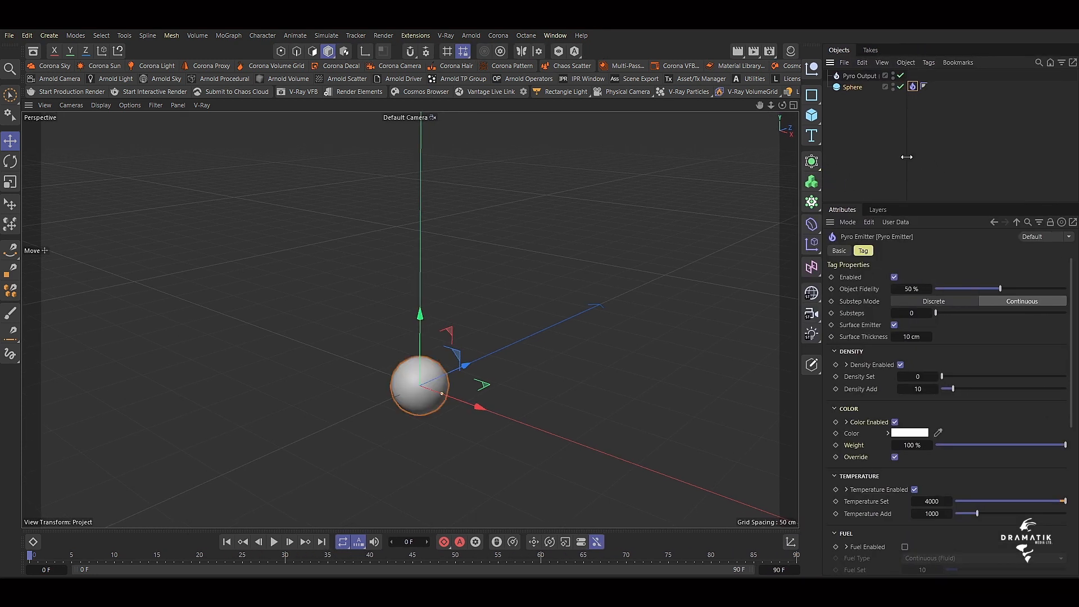
left_click_drag(906, 157, 937, 158)
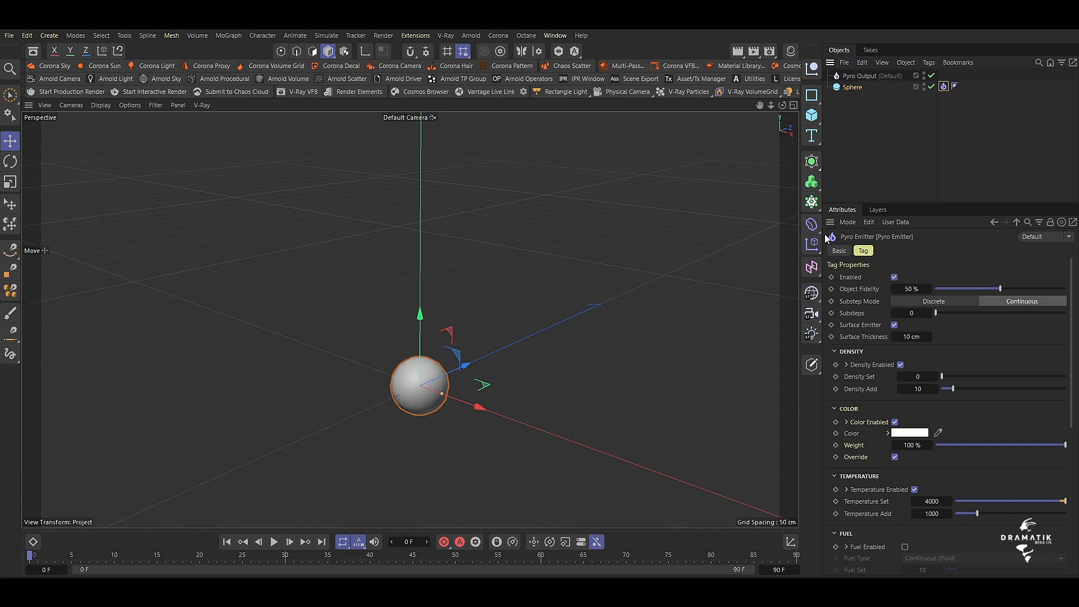
Play the default pyro simulation, examine the fire and smoke, and pause it at frame 54.
left_click(274, 542)
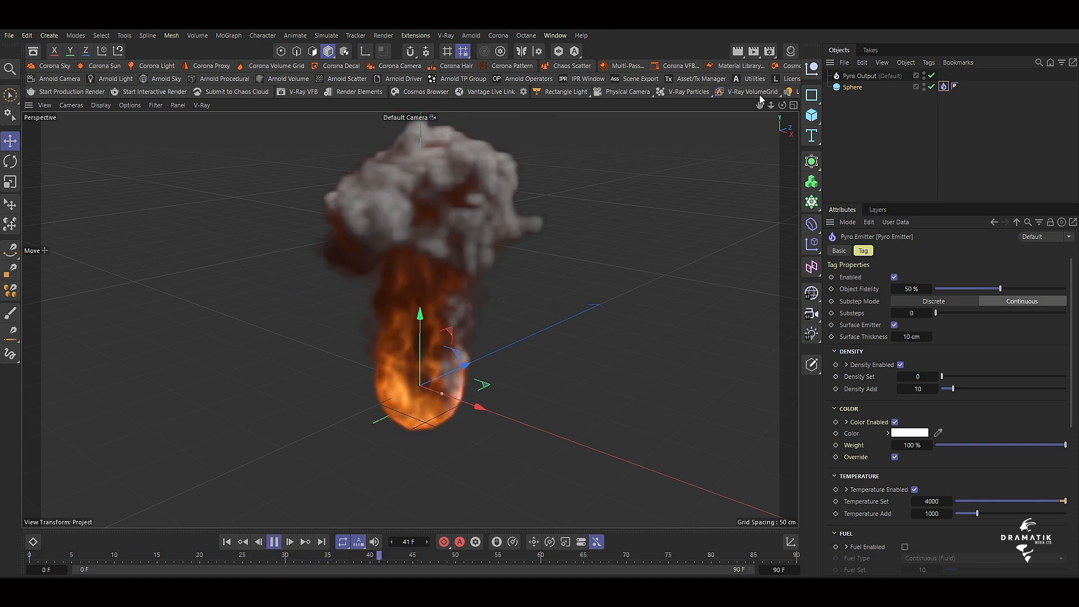
left_click_drag(759, 104, 761, 145)
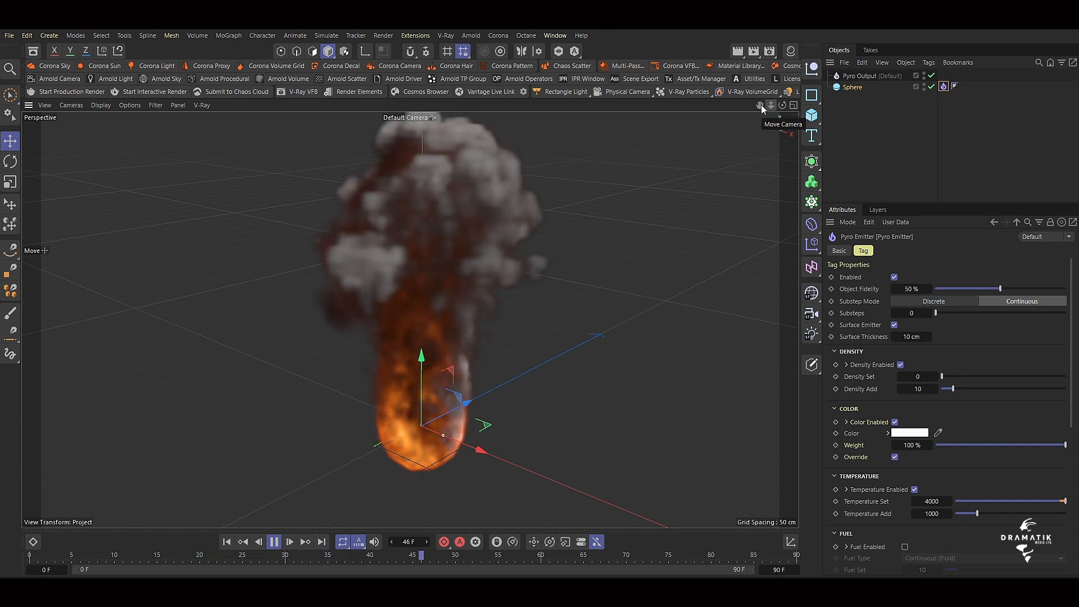
left_click_drag(761, 105, 758, 128)
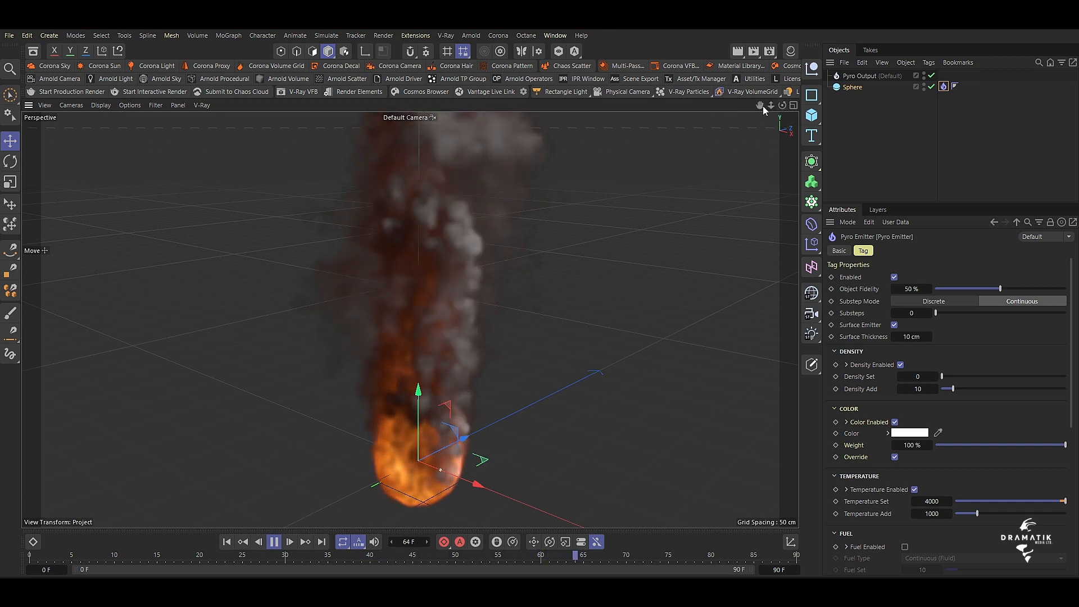
left_click_drag(762, 106, 745, 100)
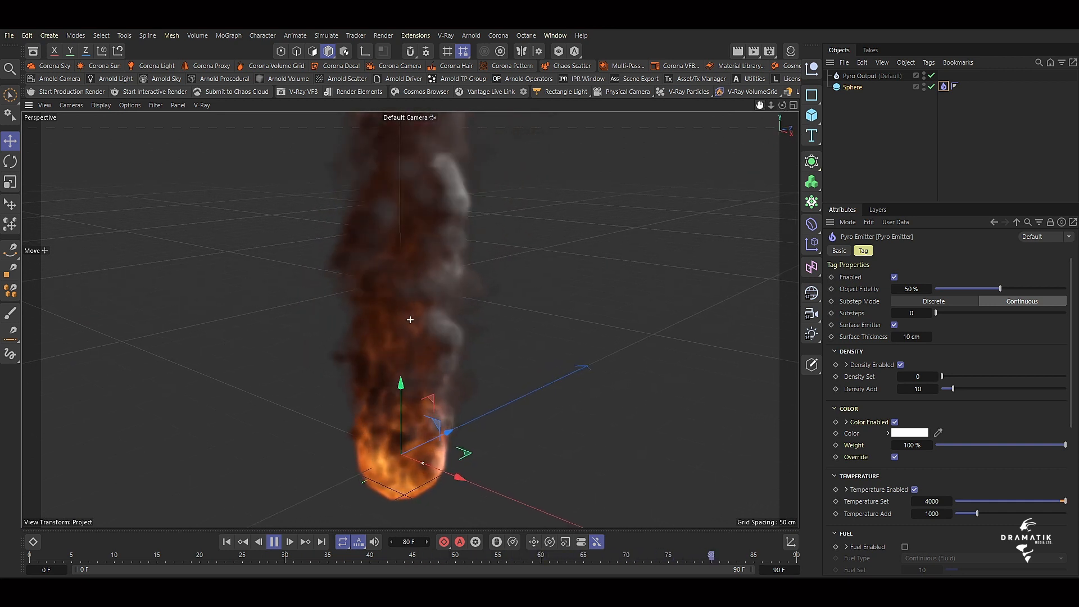
left_click(274, 542)
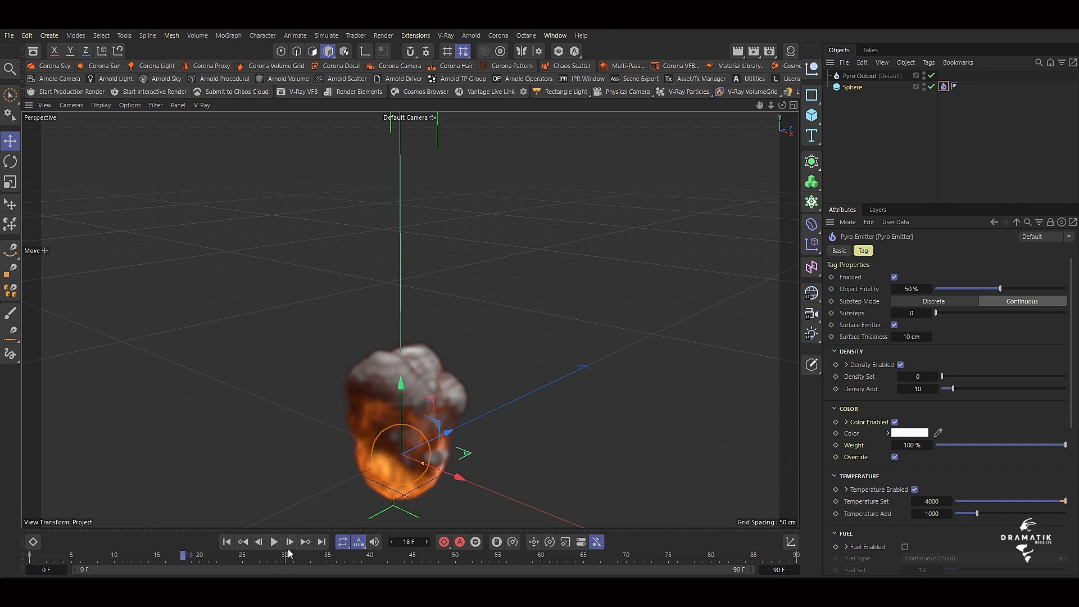
left_click(275, 542)
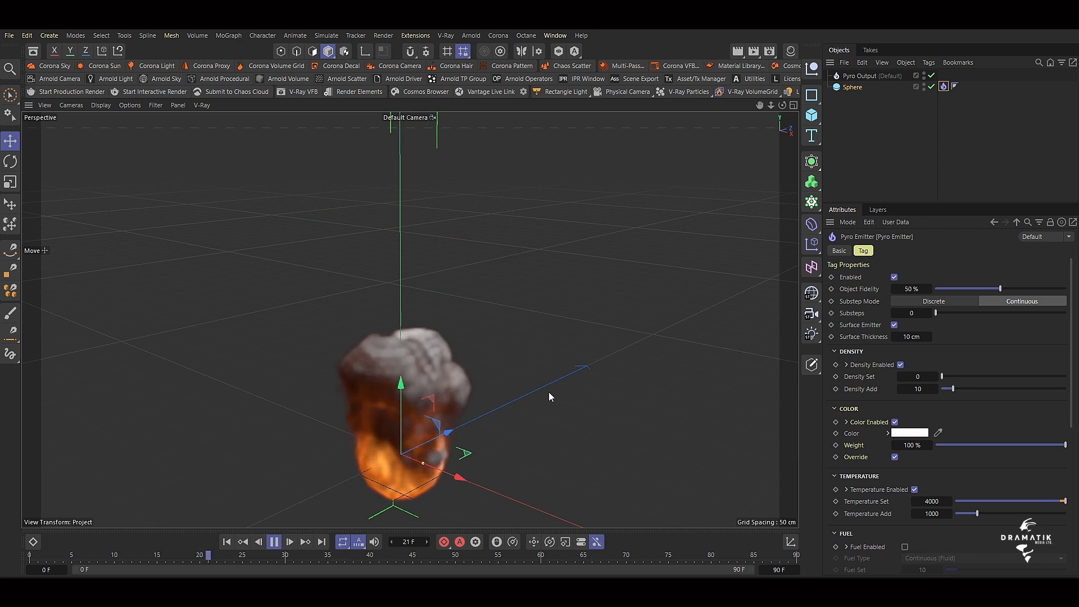
left_click(274, 542)
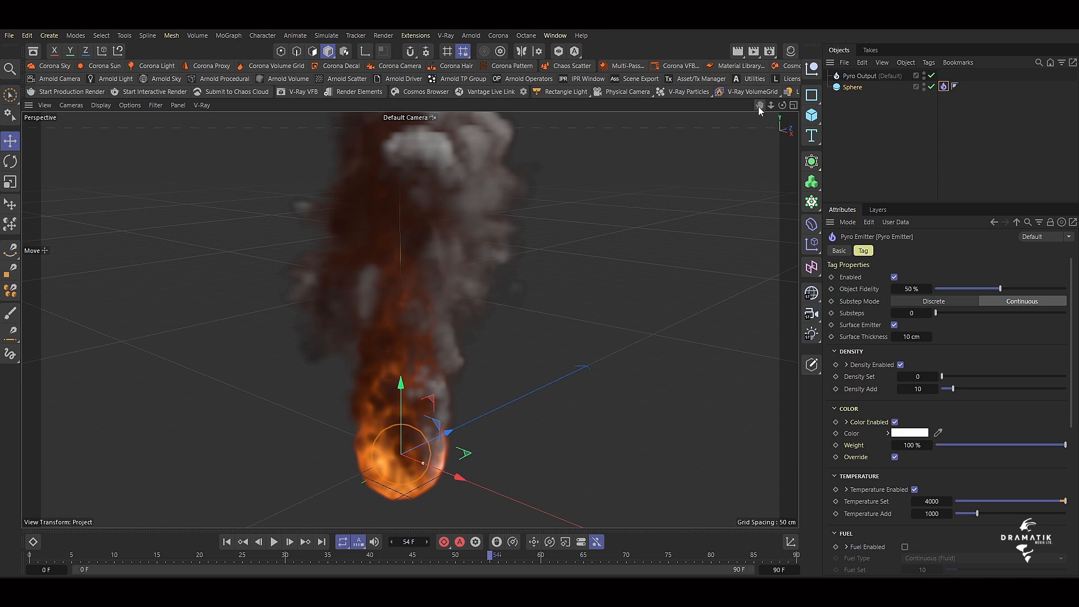
left_click_drag(757, 107, 758, 112)
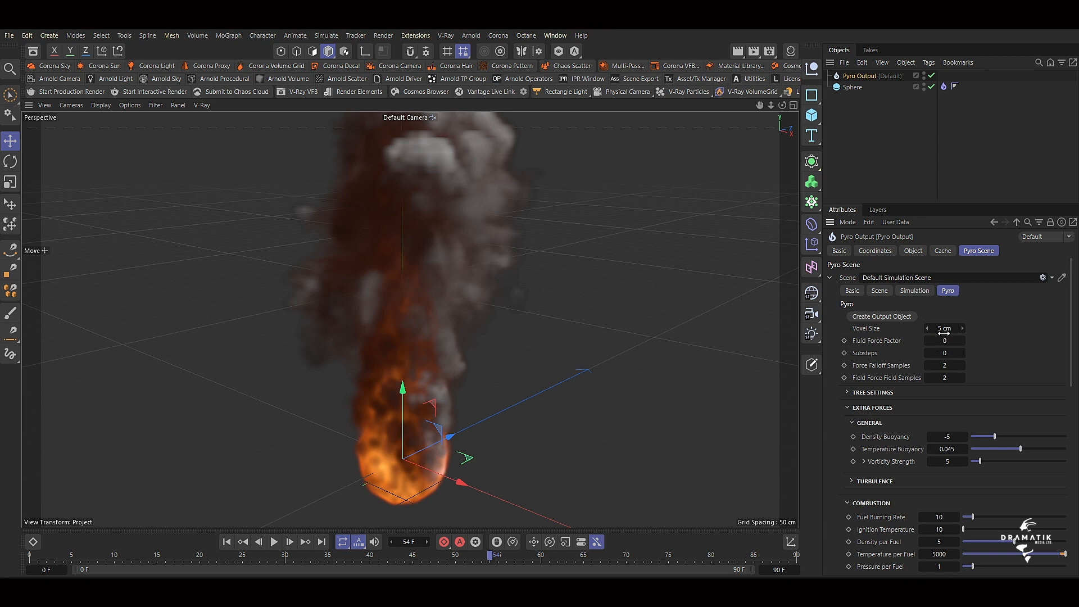
Review the Pyro Emitter tag's properties and the Pyro Output's scene settings.
left_click(943, 87)
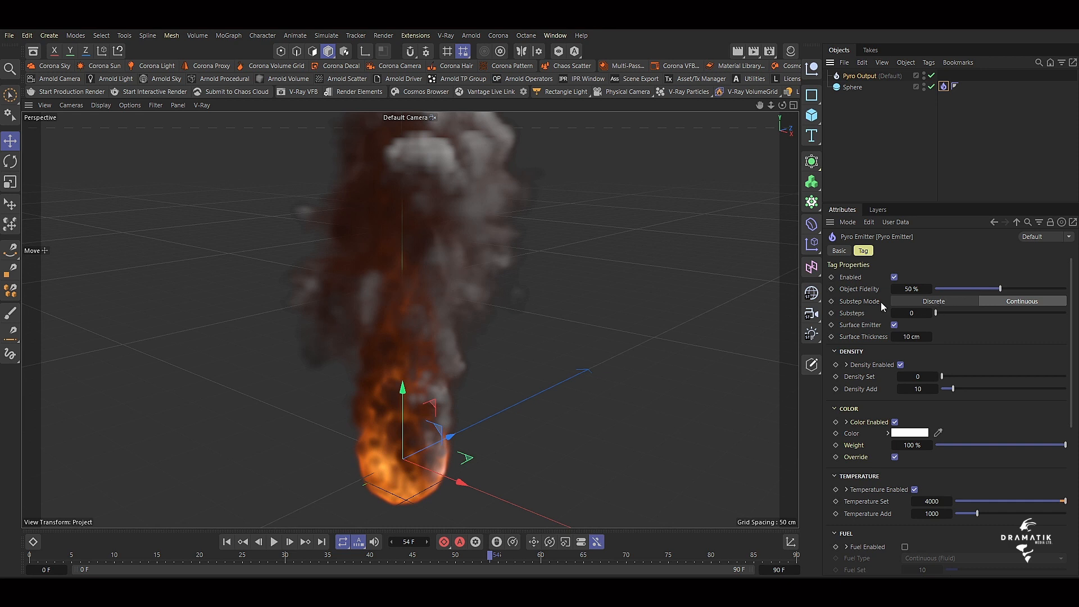
scroll(874, 287, "down", 5)
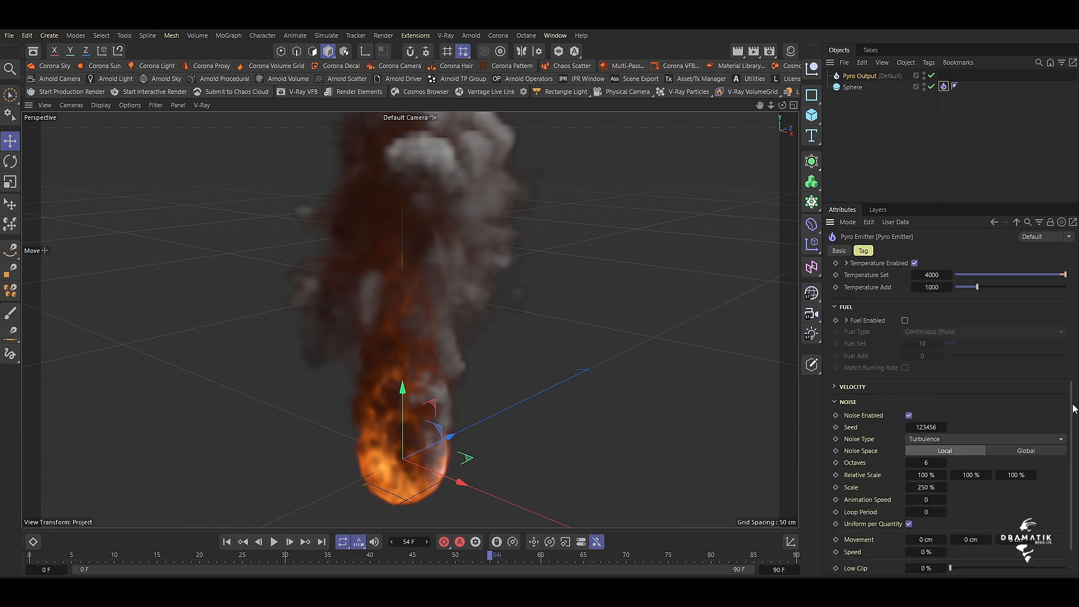
left_click_drag(1072, 409, 944, 169)
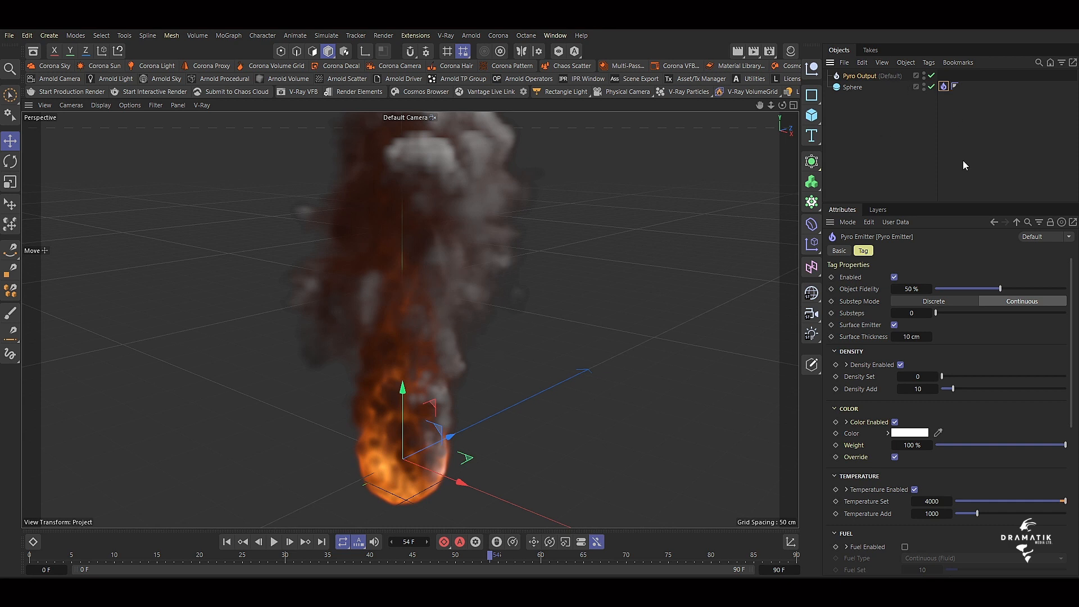
left_click(855, 76)
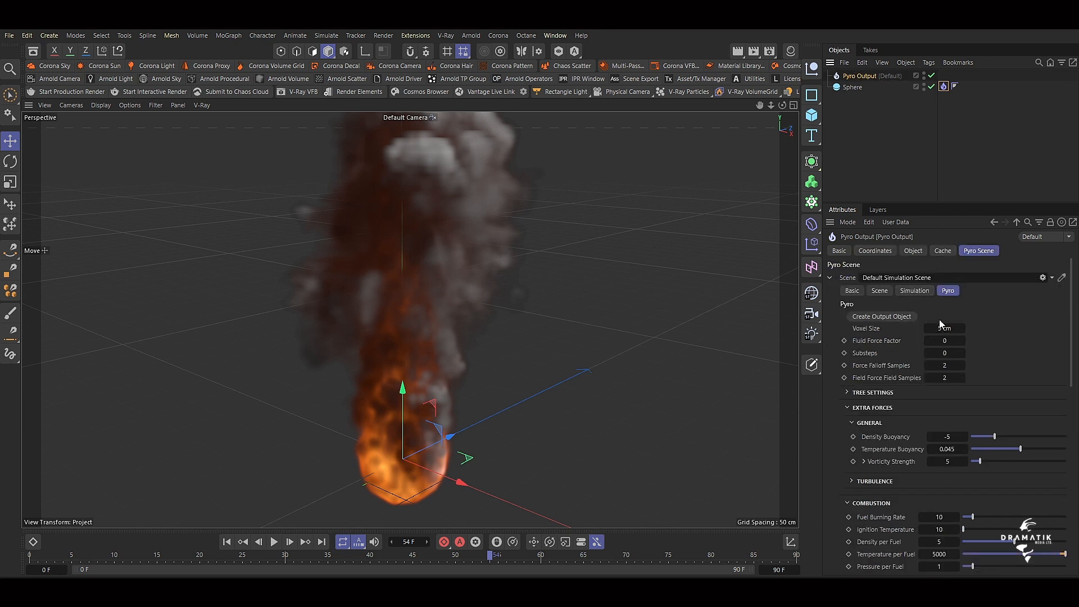
Rewind to the first frame and replay the pyro simulation, pausing it at frame 56.
left_click(226, 542)
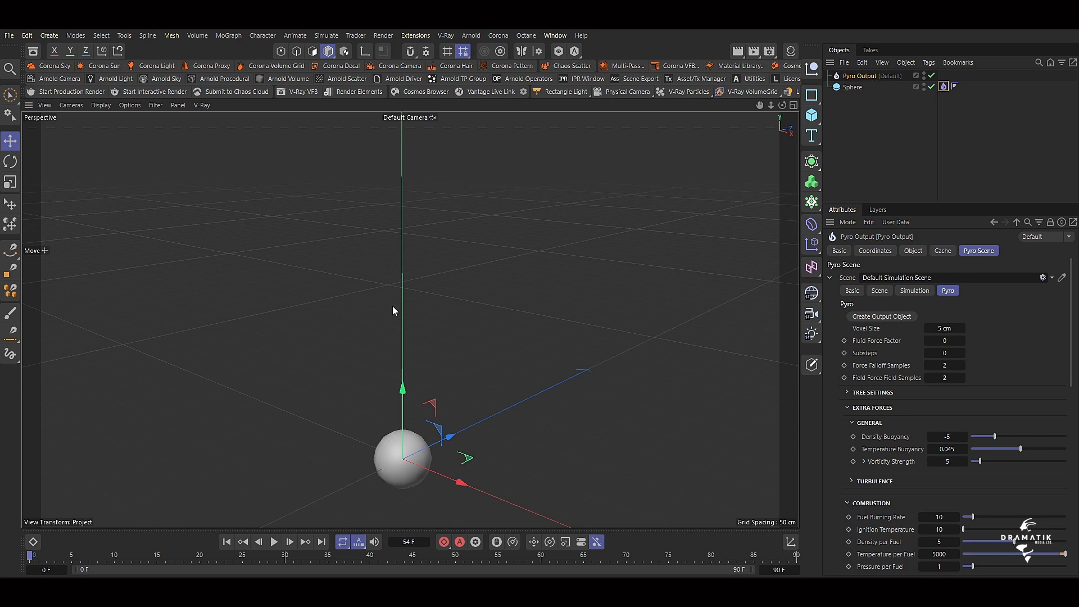
left_click_drag(756, 106, 784, 143)
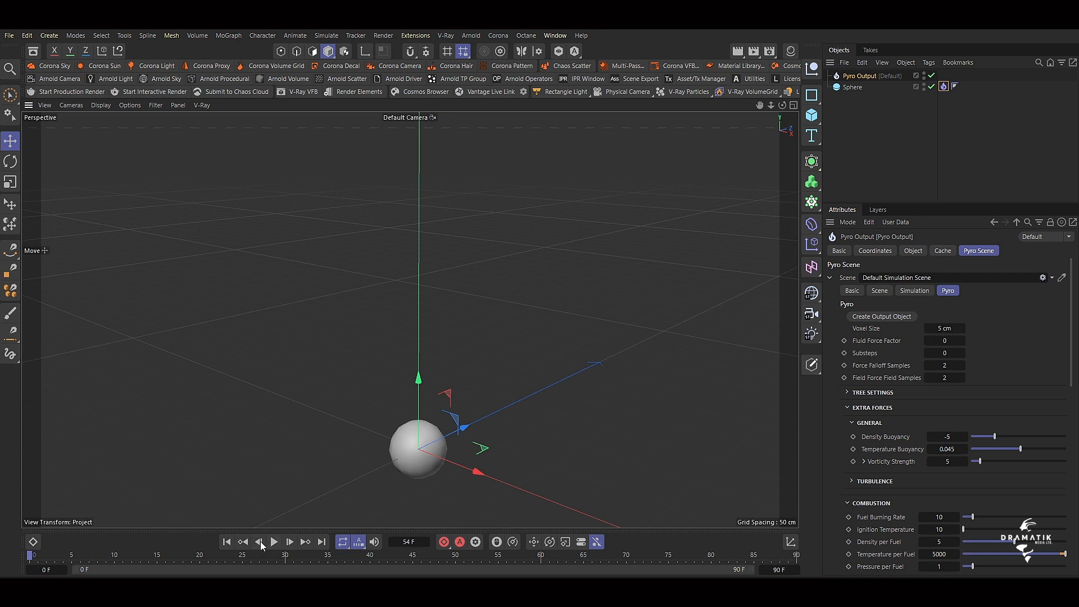
left_click(226, 542)
left_click(273, 542)
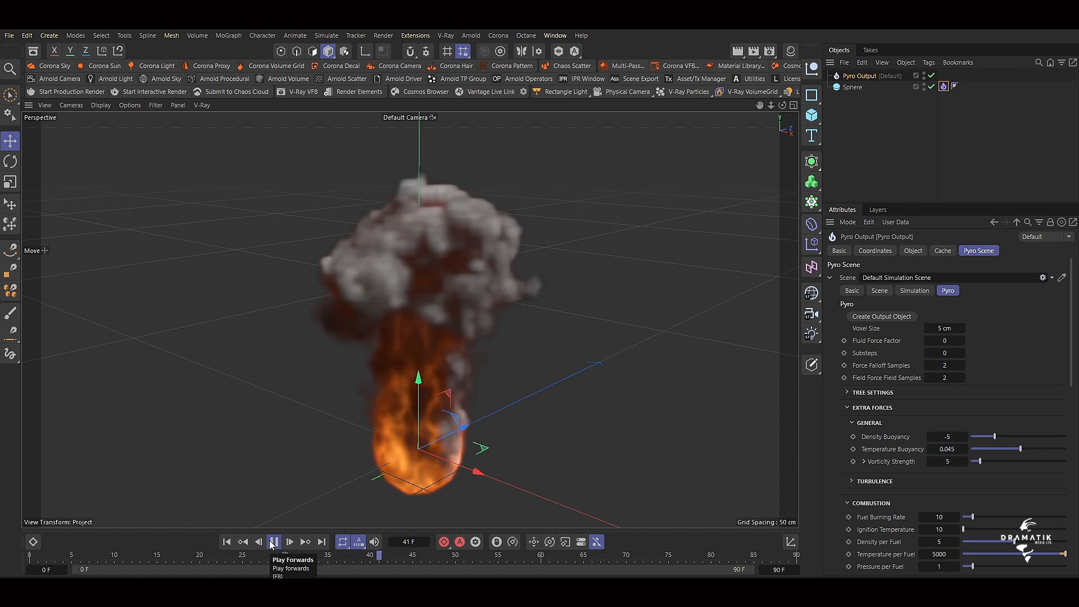
left_click(272, 544)
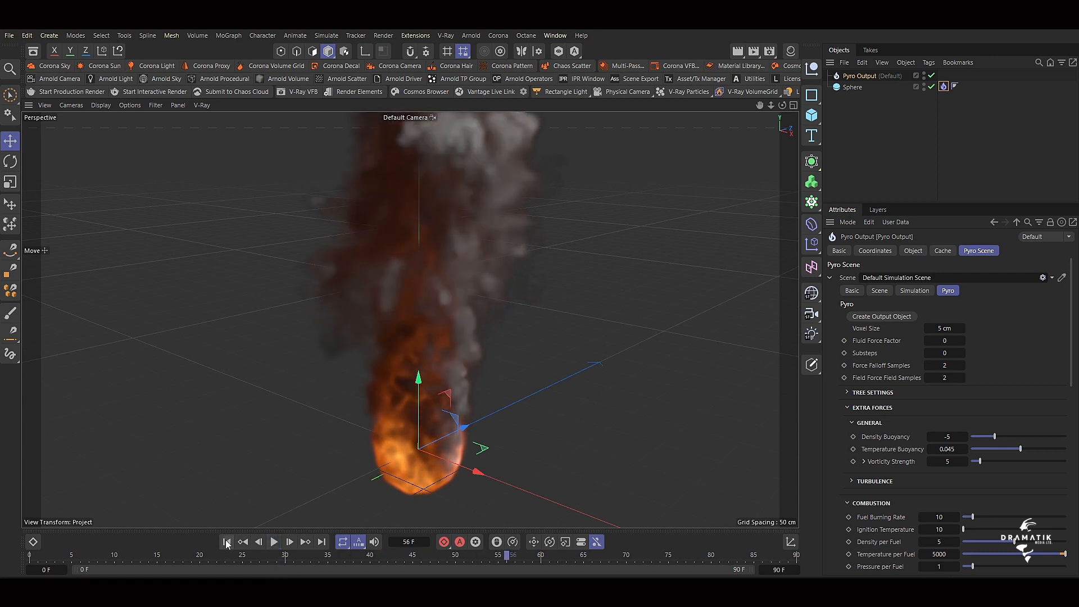
Set the pyro scene's voxel size to 2 cm and run the simulation from the first frame to frame 89.
left_click(226, 543)
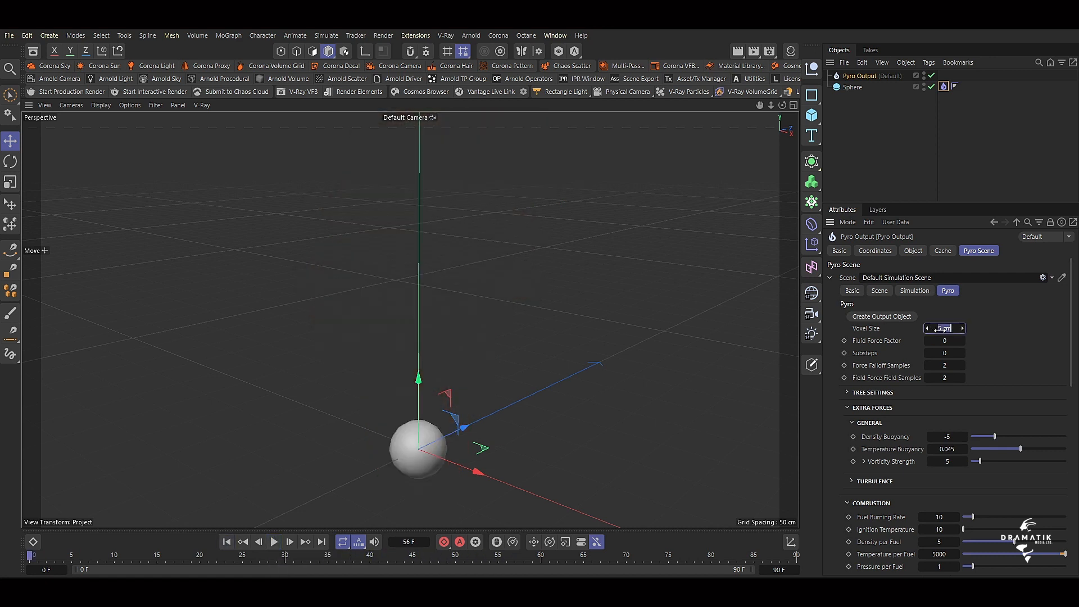
type("2")
key("Return")
left_click(273, 542)
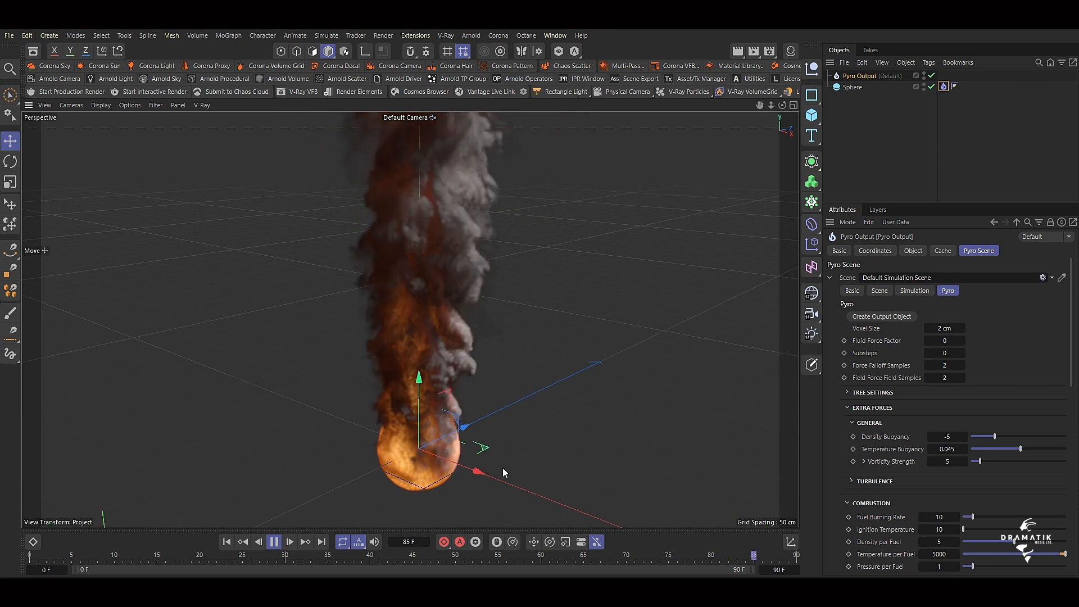
left_click(274, 543)
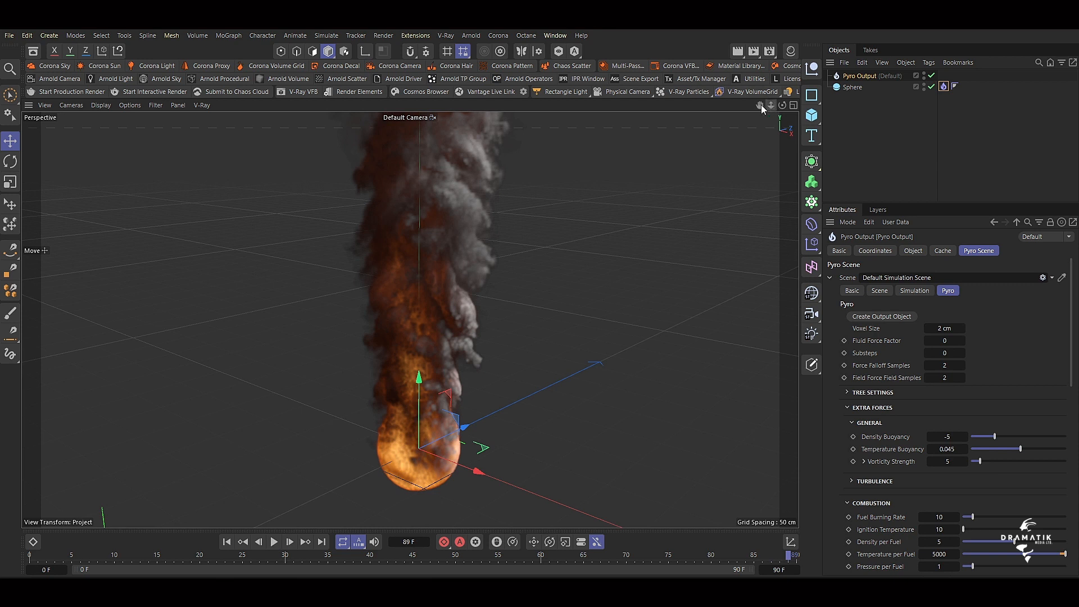
Review the Pyro Emitter tag's properties again and examine the Pyro Output's object channel properties.
left_click_drag(760, 105, 761, 110)
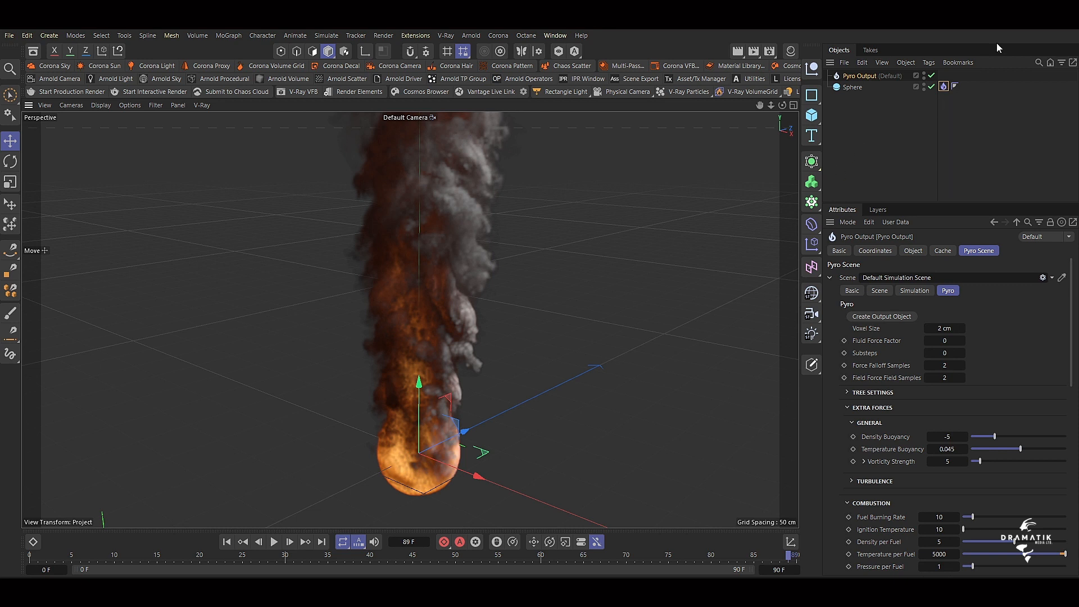
left_click(944, 86)
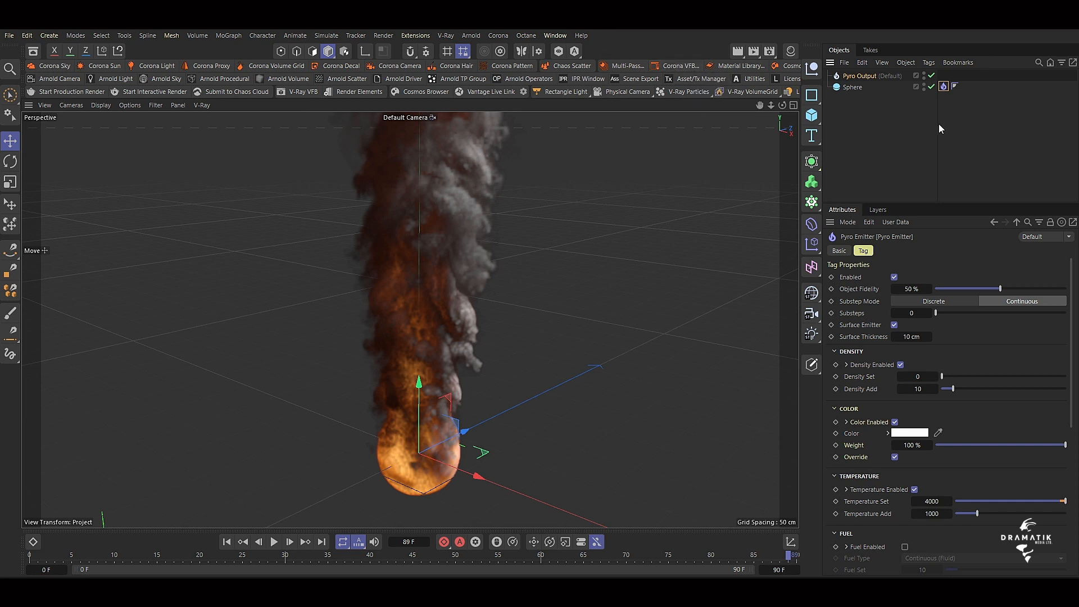
left_click(876, 76)
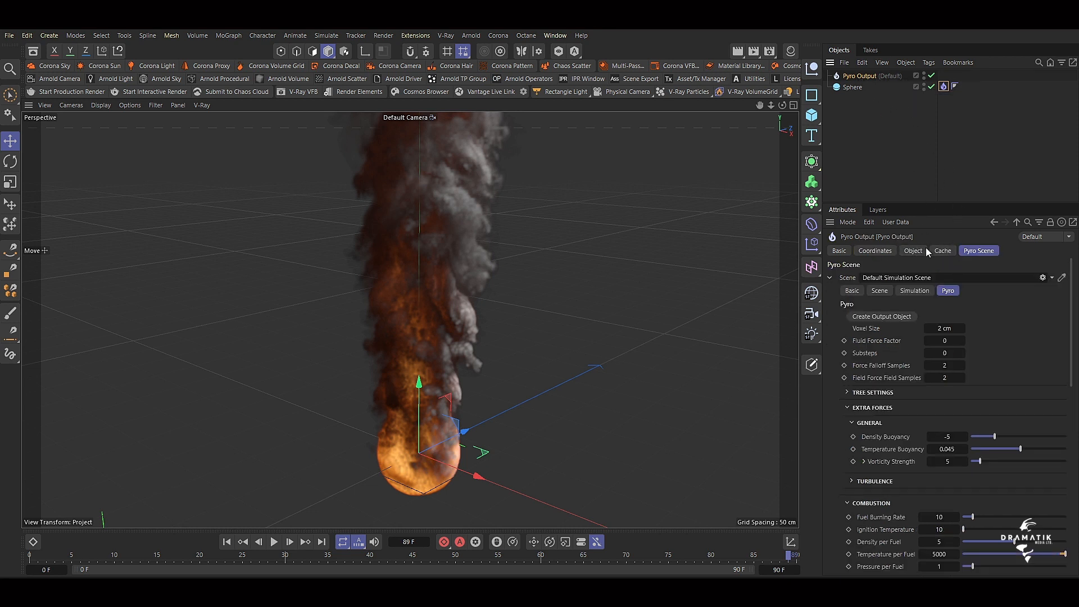
left_click(907, 251)
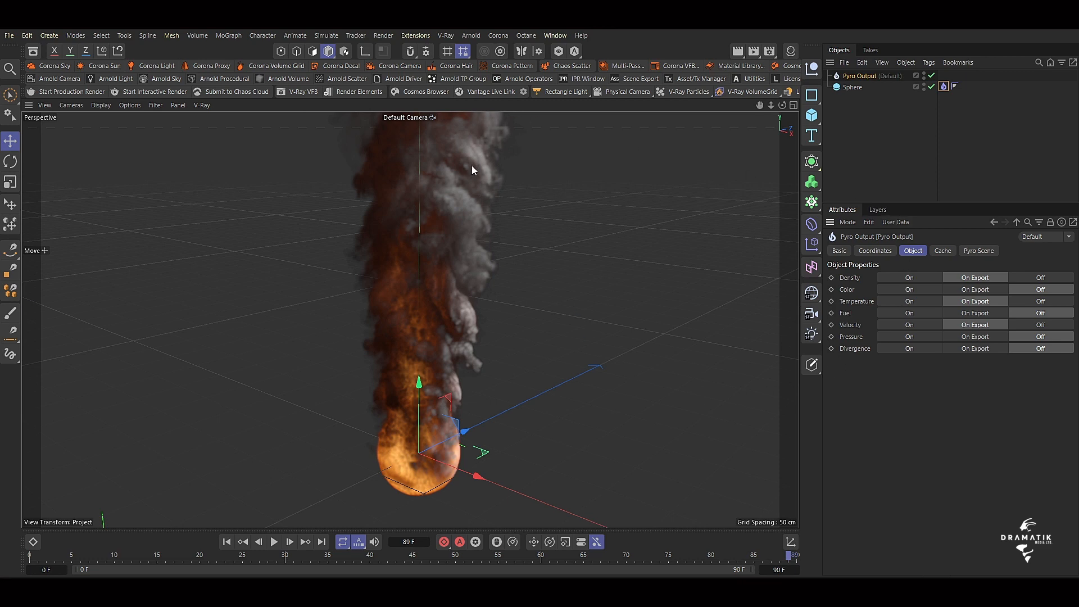
Switch the renderer to Corona in the render settings.
left_click(769, 51)
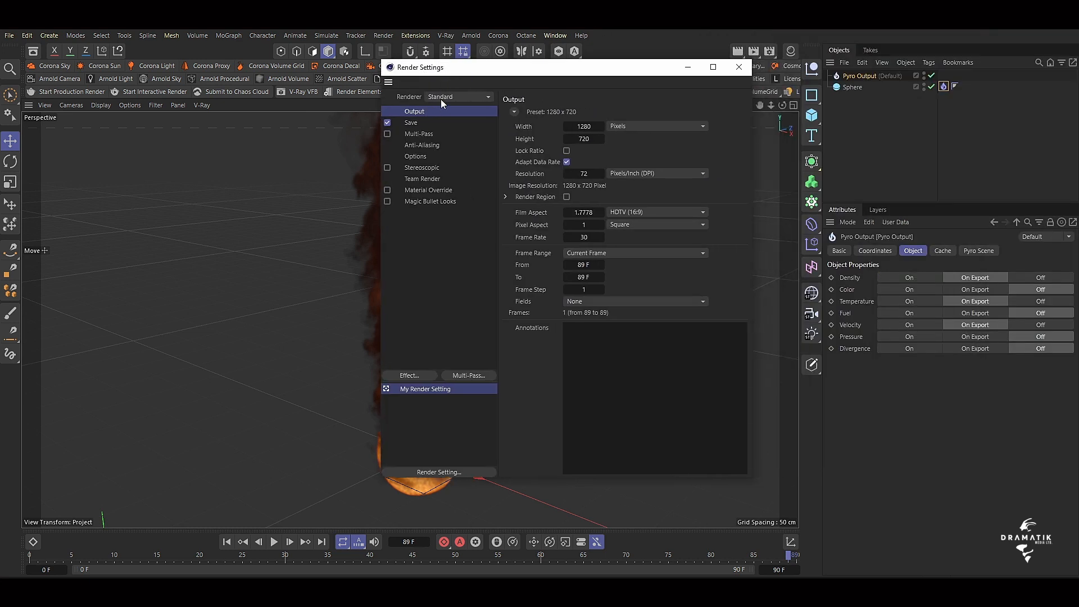
left_click(443, 98)
left_click(449, 172)
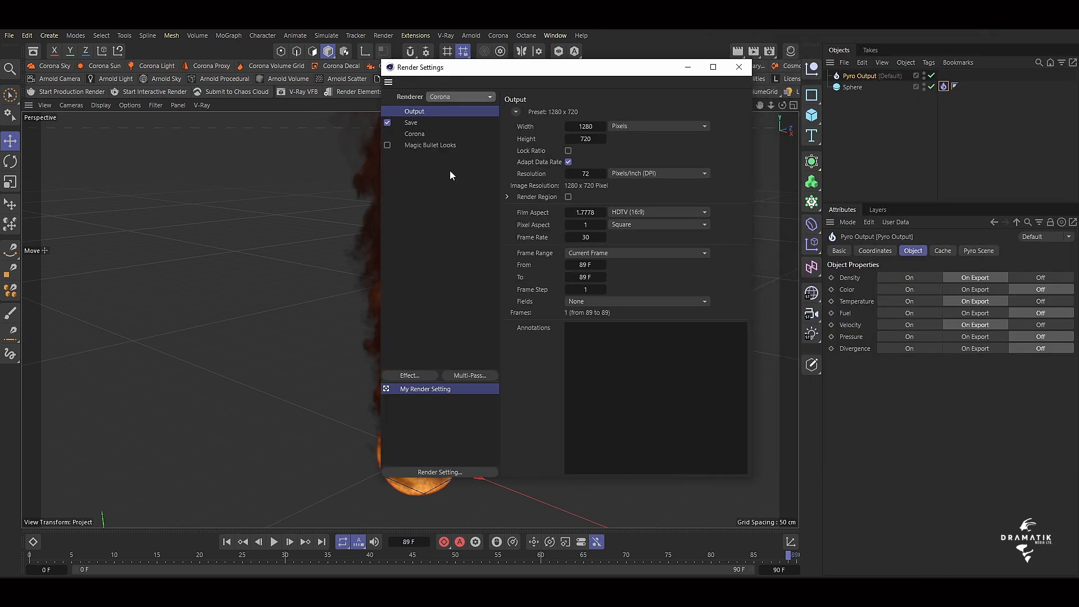
left_click(739, 67)
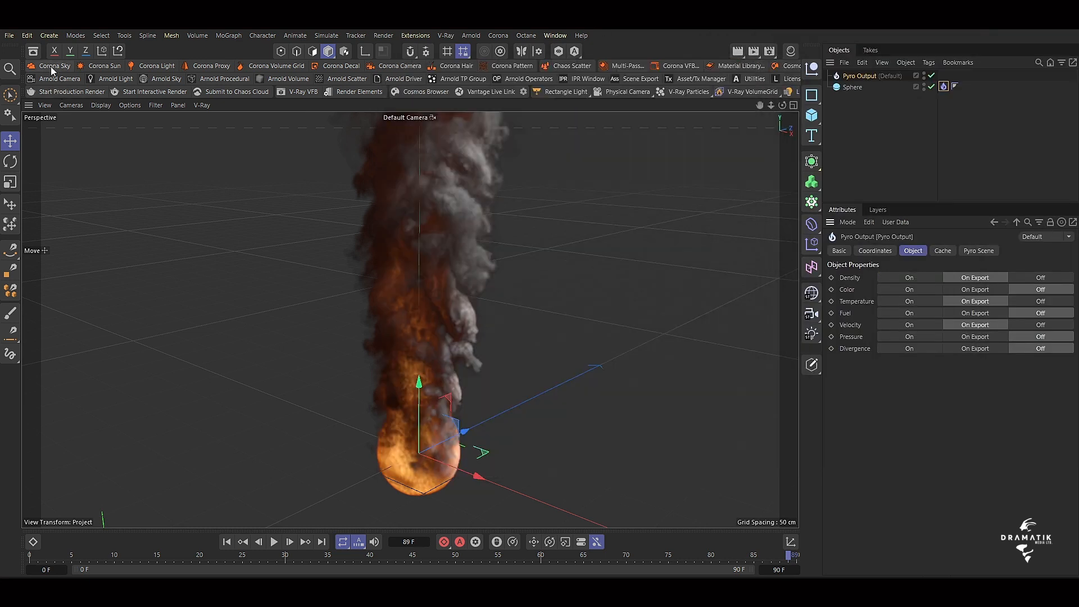
Add a Corona Sky with the default physical sky and test-render the pyro simulation in the viewport.
left_click(55, 66)
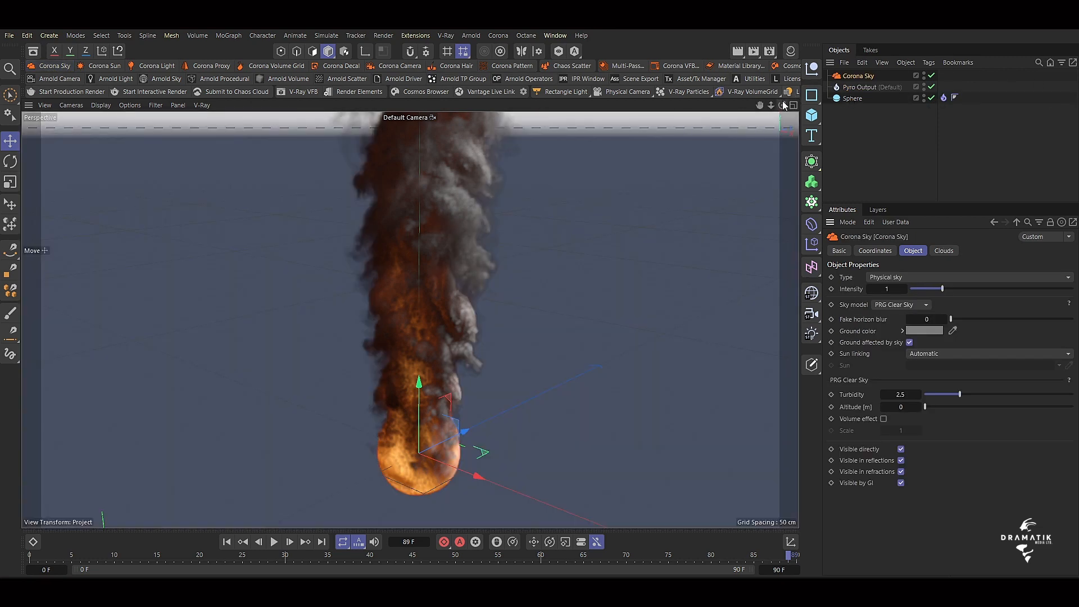
left_click_drag(782, 105, 774, 152)
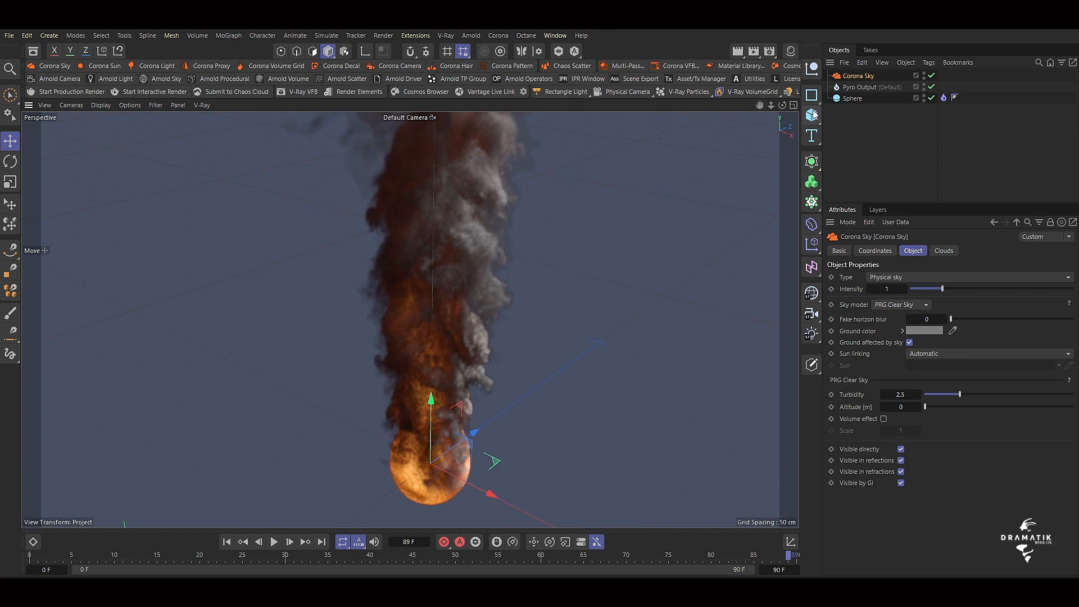
left_click(868, 89)
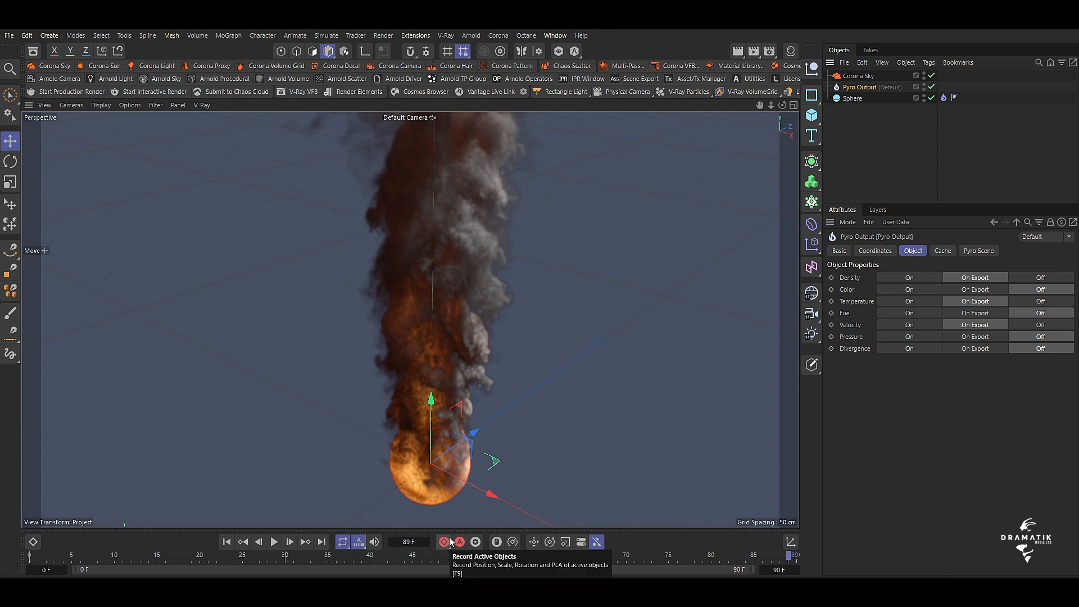
key("ctrl+r")
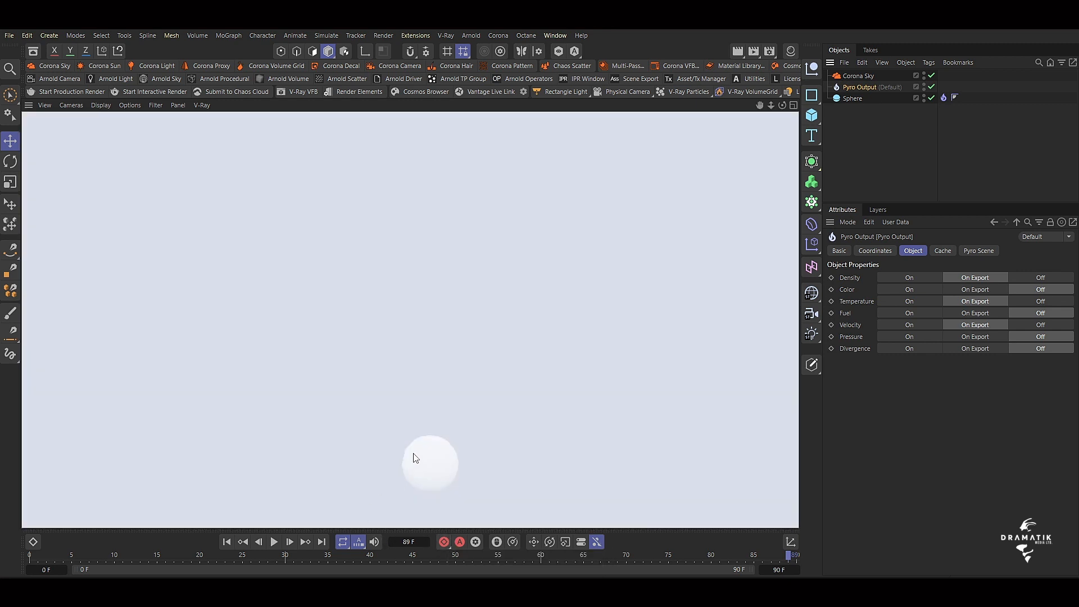
Turn the Pyro Output's density, color, temperature, fuel, velocity, pressure and divergence channels On.
left_click(854, 99)
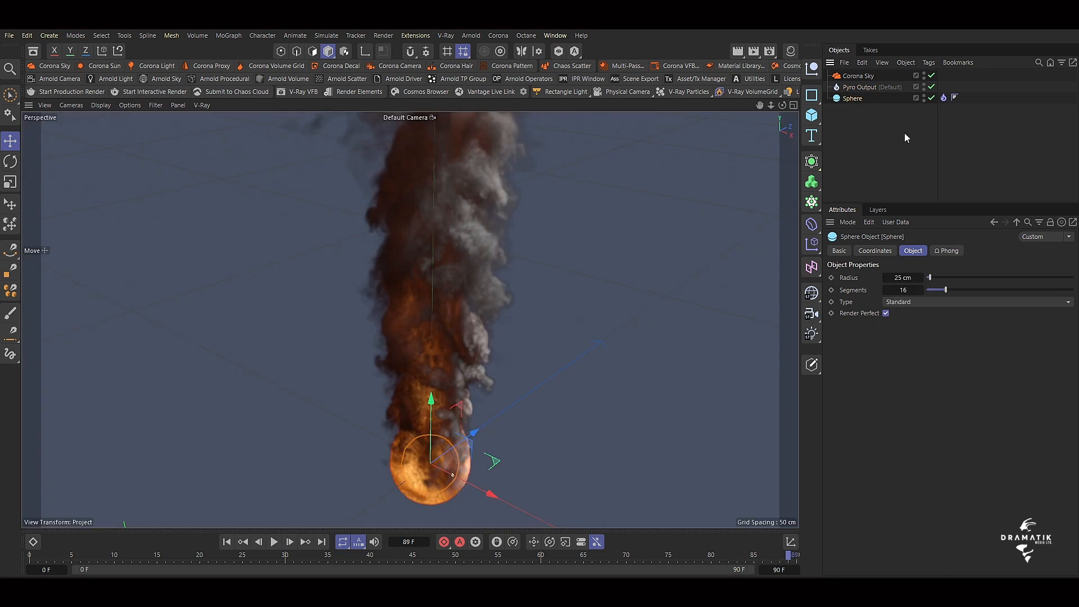
left_click(872, 88)
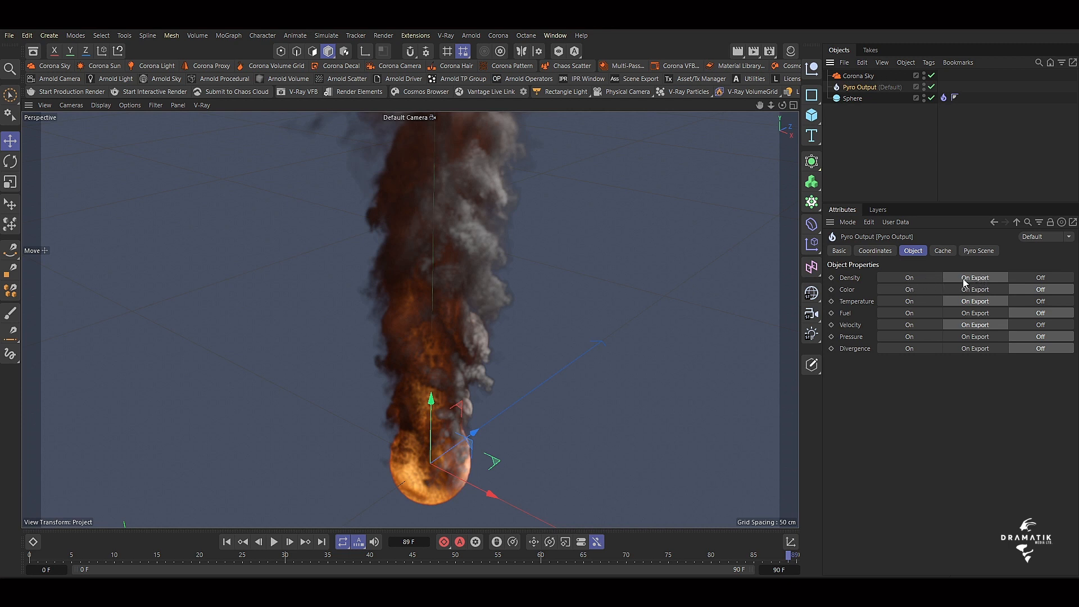
left_click(910, 289)
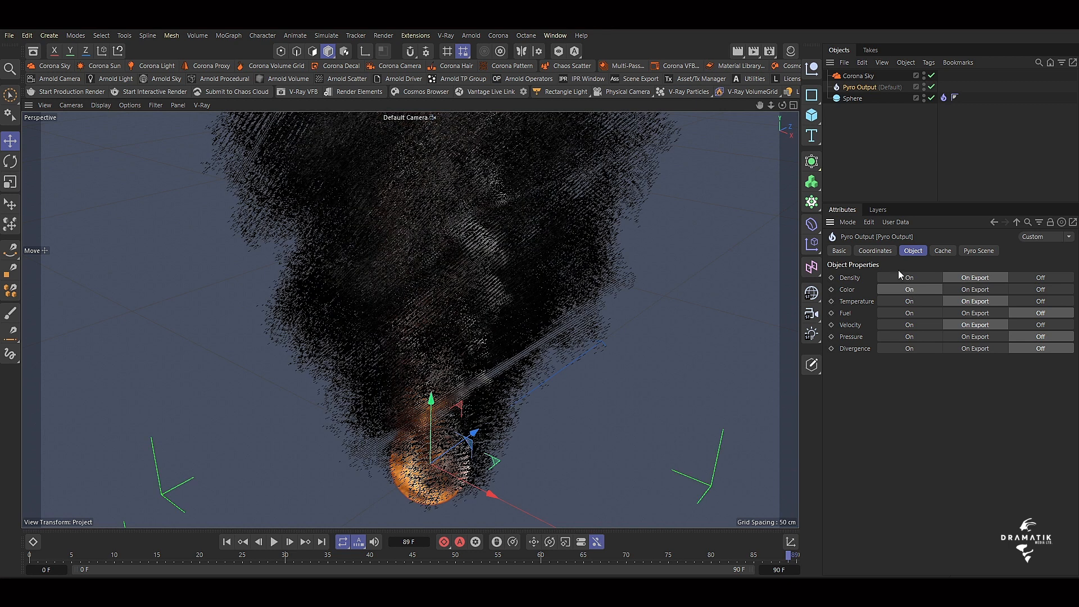
left_click(911, 280)
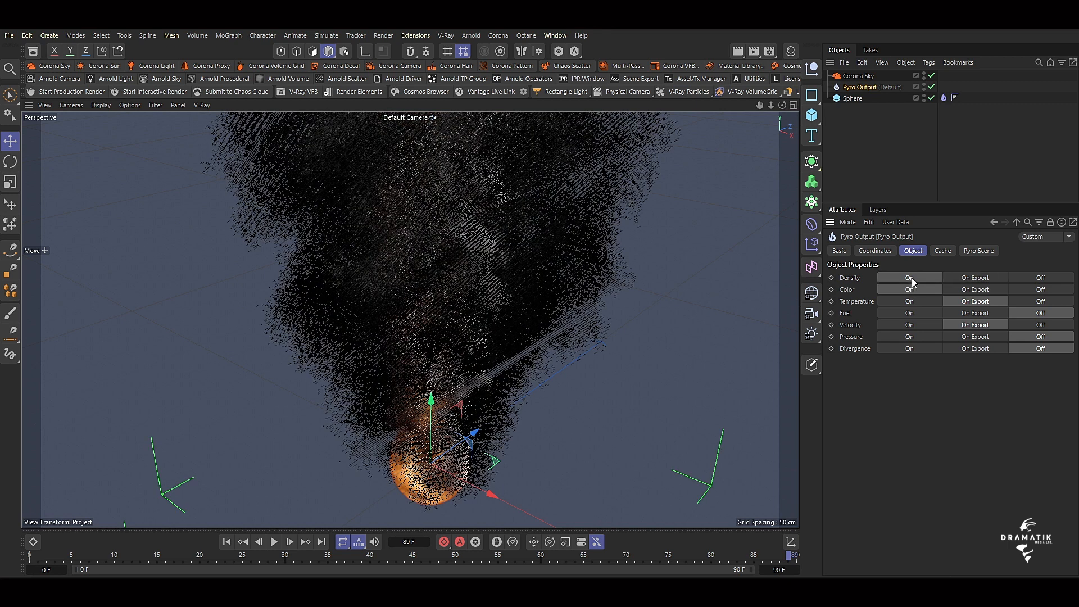
left_click(910, 302)
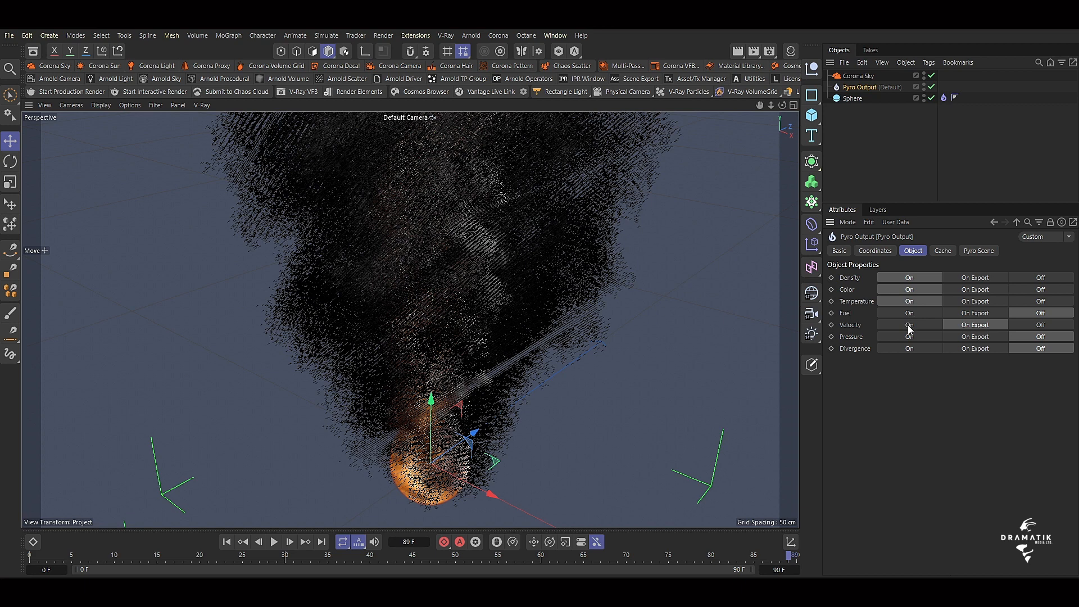
left_click(909, 313)
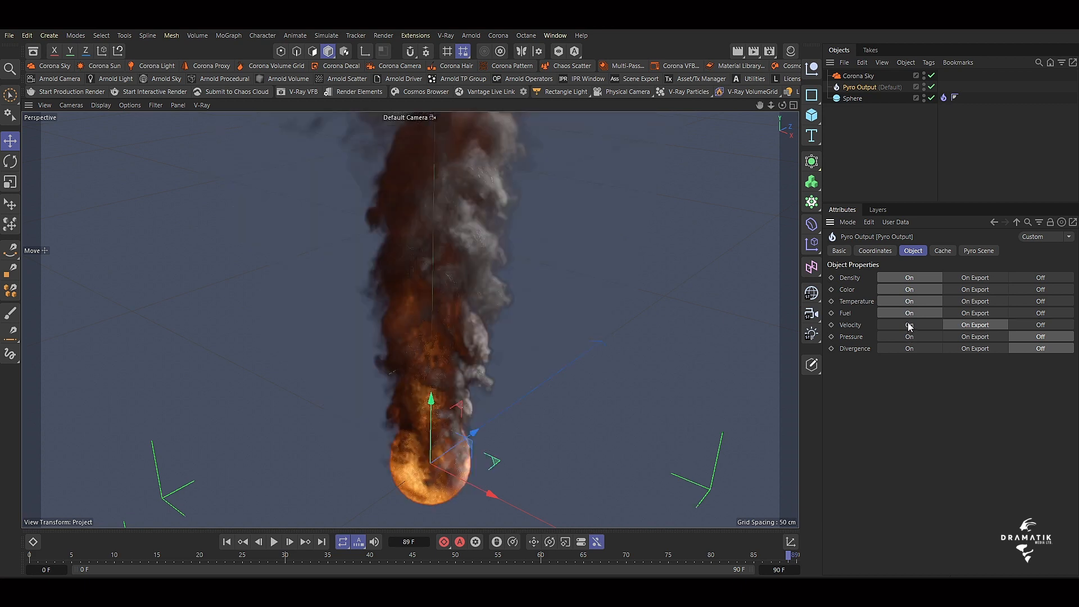
left_click(911, 325)
left_click(911, 337)
left_click(912, 347)
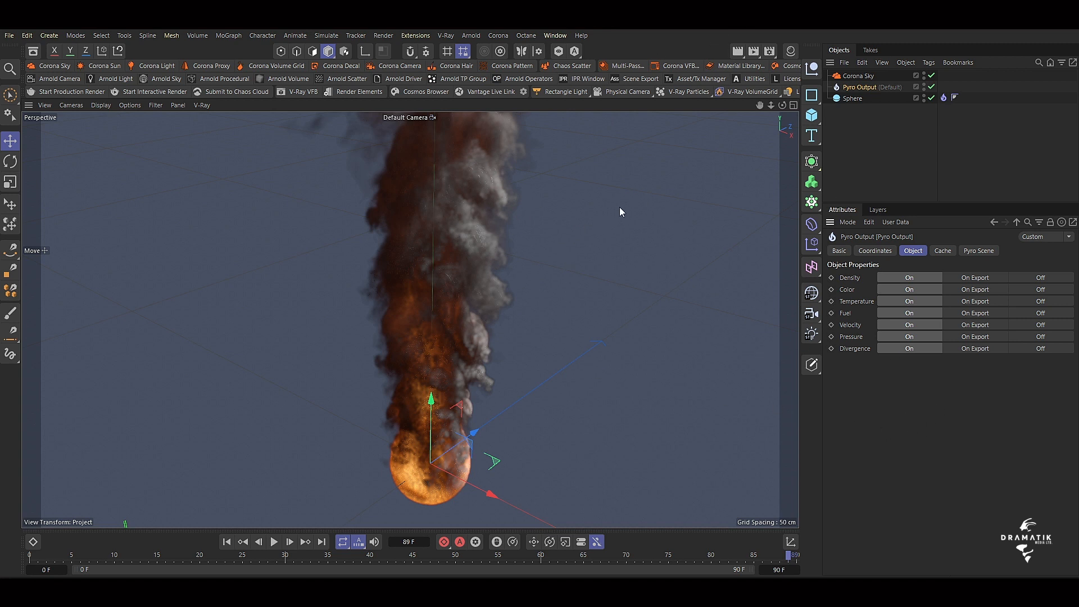
Add a Corona Volume Grid, test-render the viewport again, and inspect the grid's object properties.
left_click(497, 34)
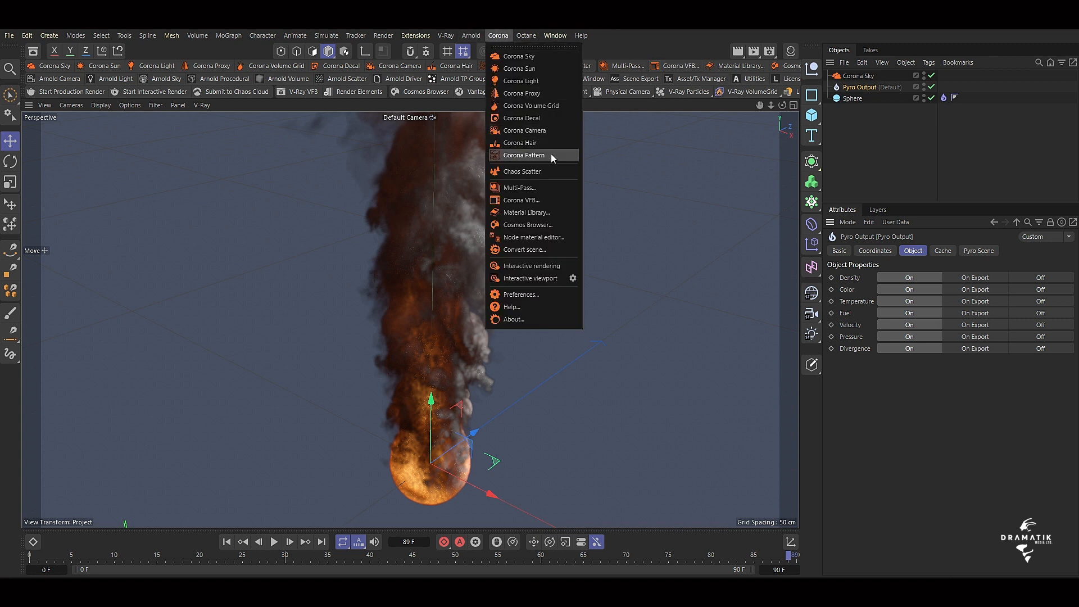
left_click(528, 106)
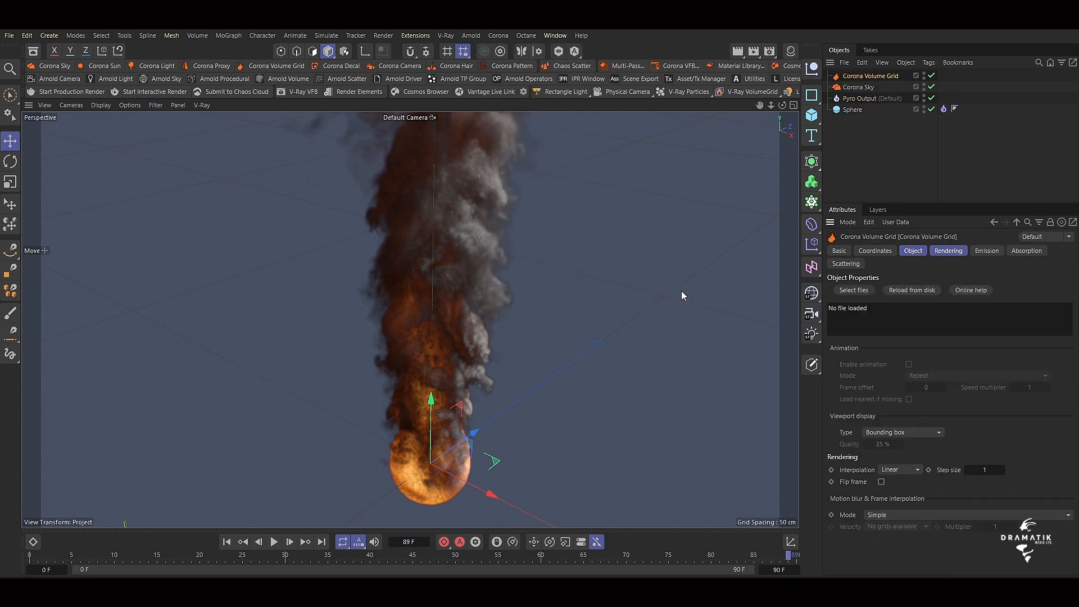
left_click(863, 100)
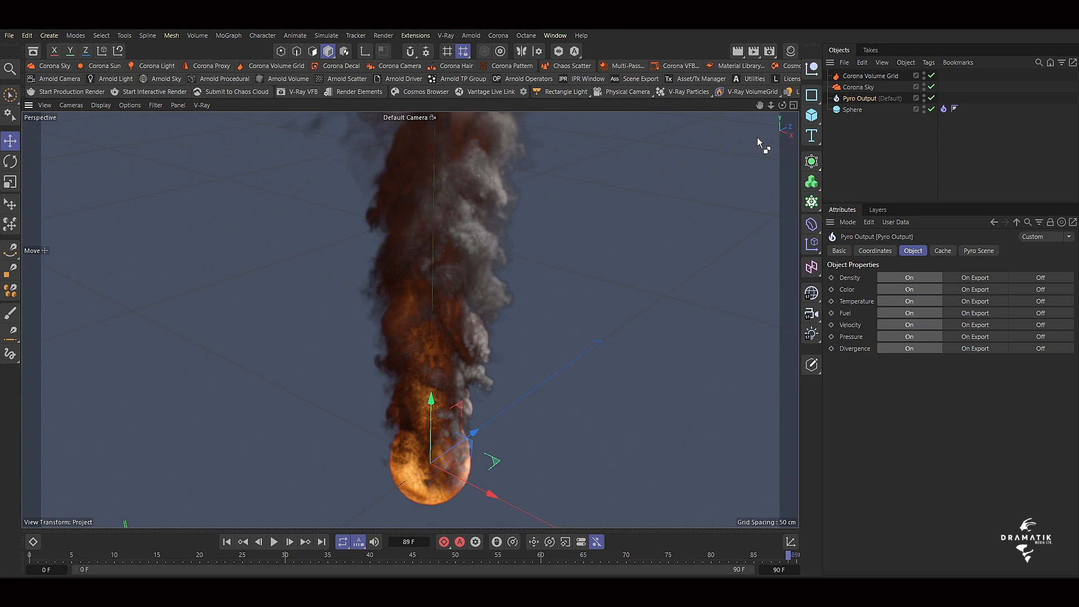
key("ctrl+r")
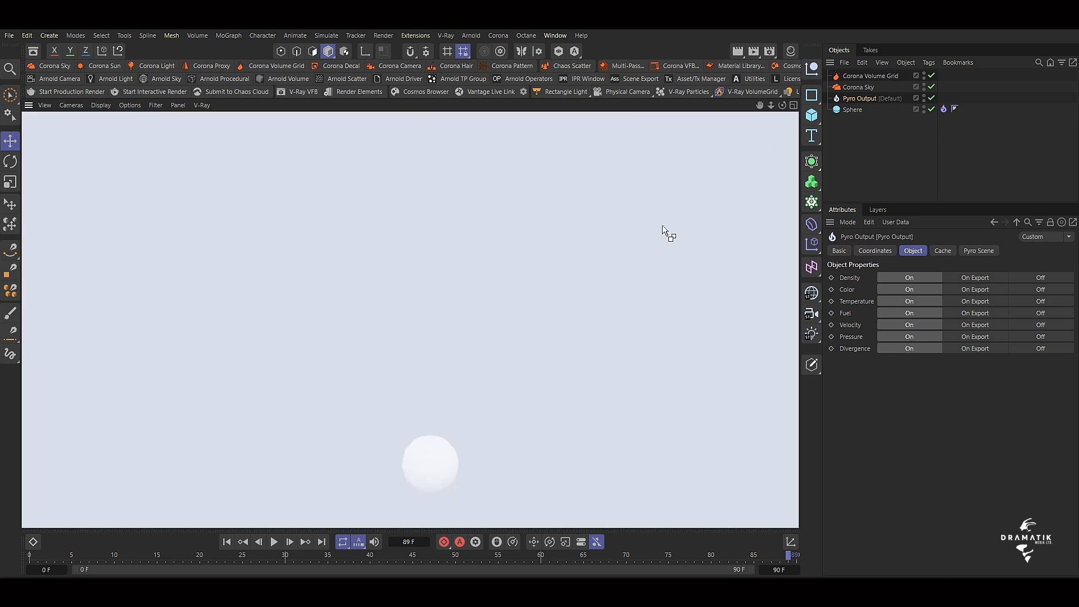
left_click(936, 156)
left_click(858, 76)
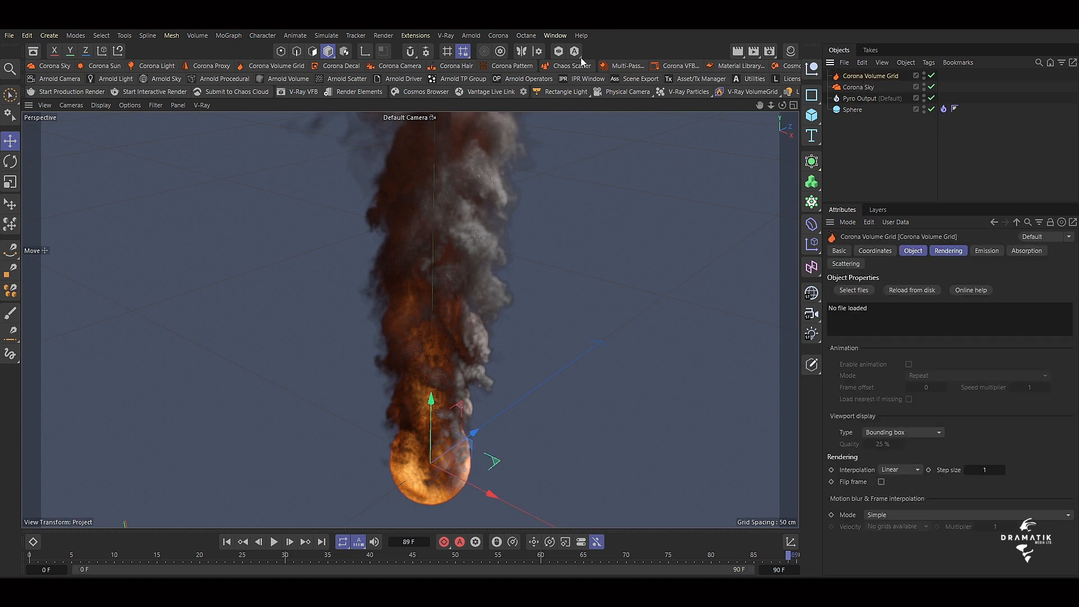
Check the selected renderer and its output options in the render settings.
left_click(774, 53)
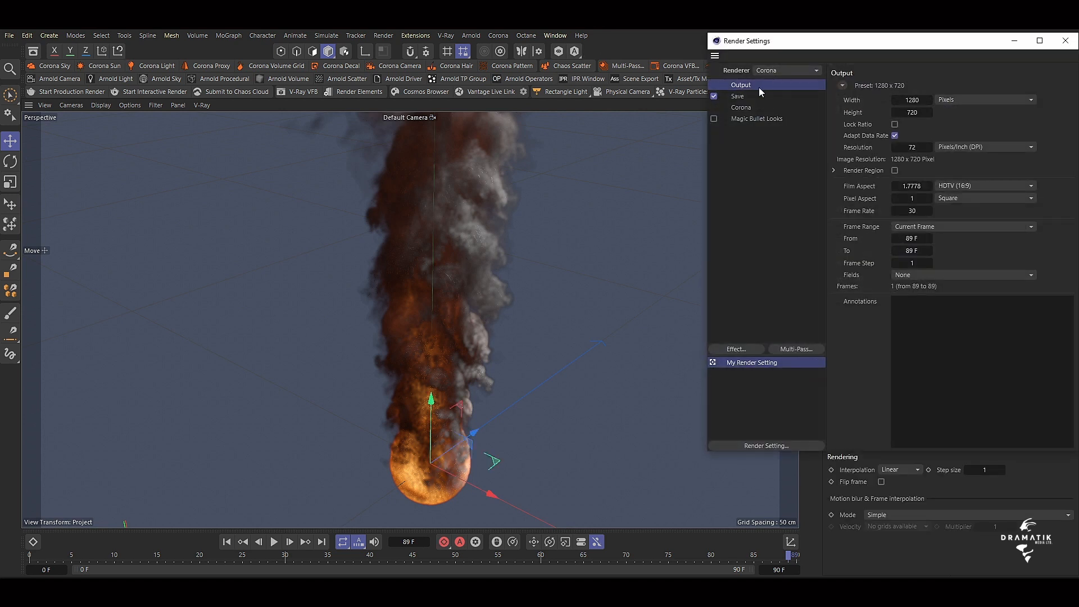
left_click_drag(819, 42, 566, 85)
left_click(813, 84)
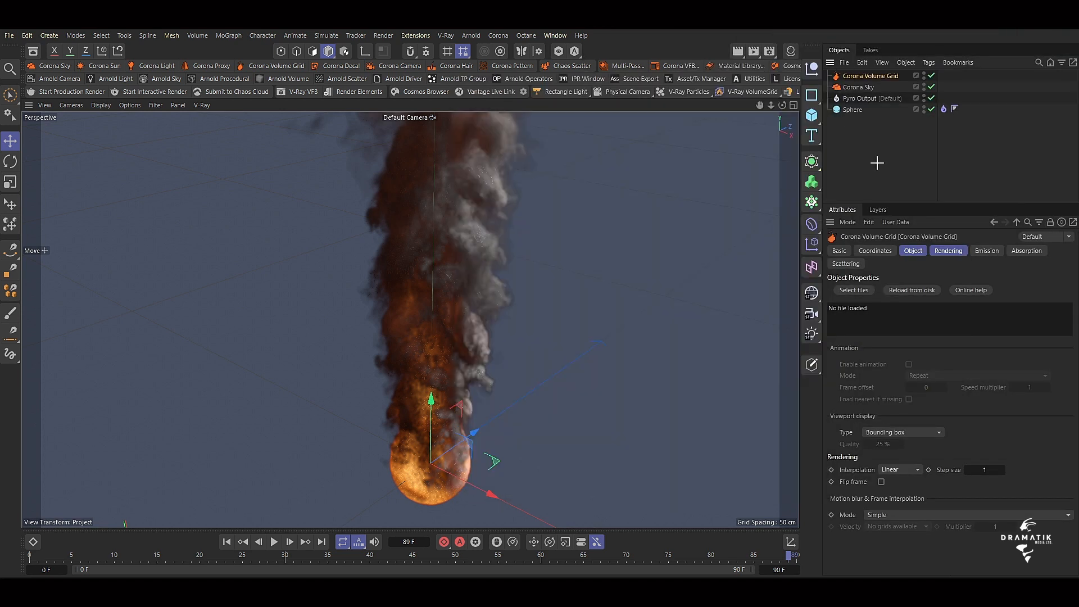
Delete the Corona Volume Grid and the Corona Sky from the scene.
left_click(855, 86, "ctrl")
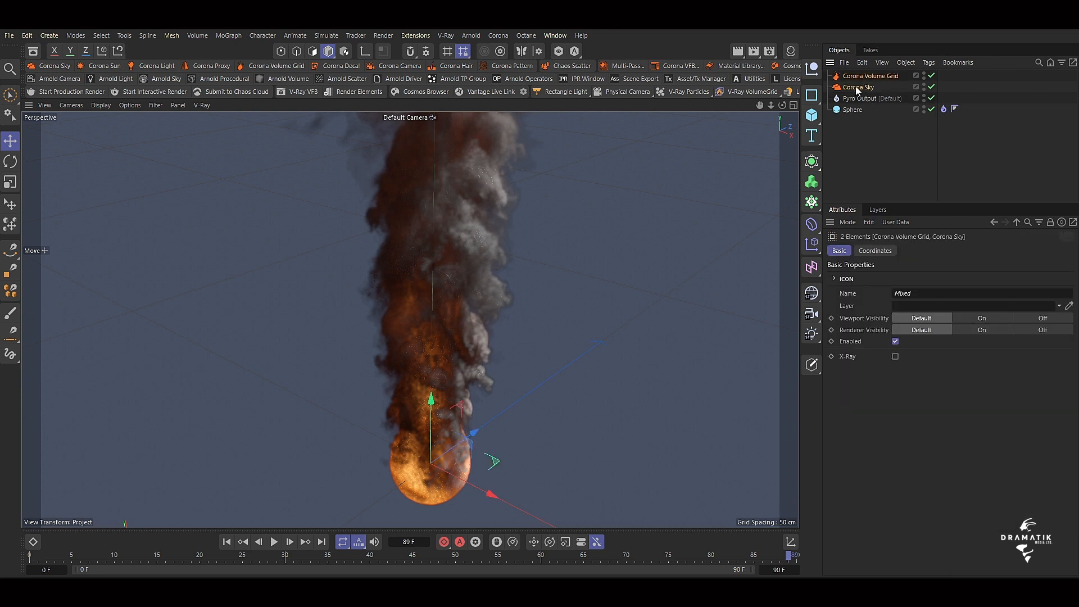
key("Delete")
left_click(858, 87)
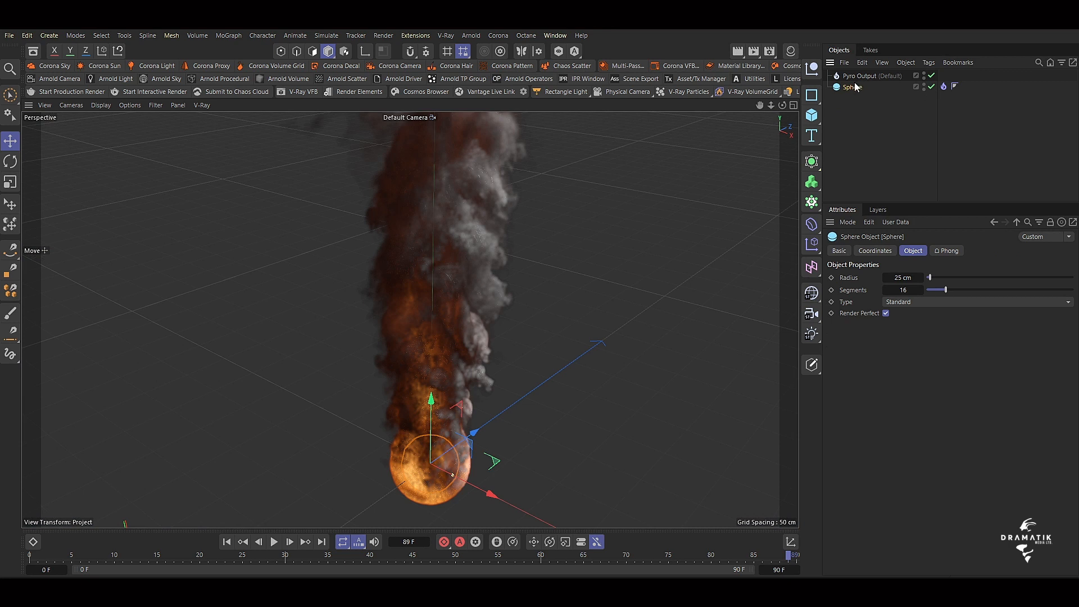
left_click(901, 133)
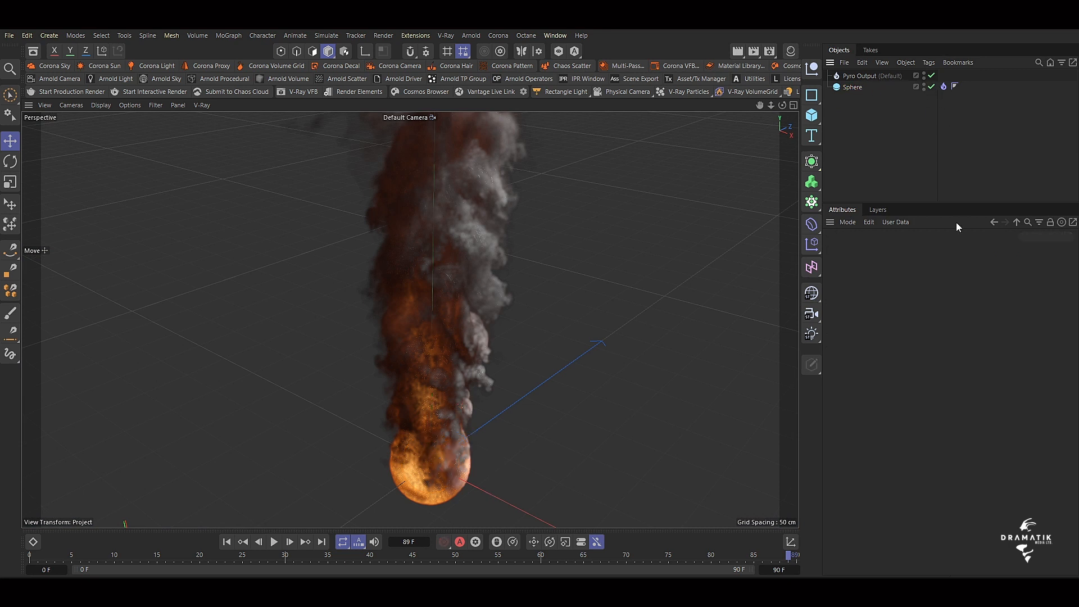
Set the Pyro Output's density, color, temperature, fuel, velocity, pressure and divergence channels to On Export.
left_click(868, 75)
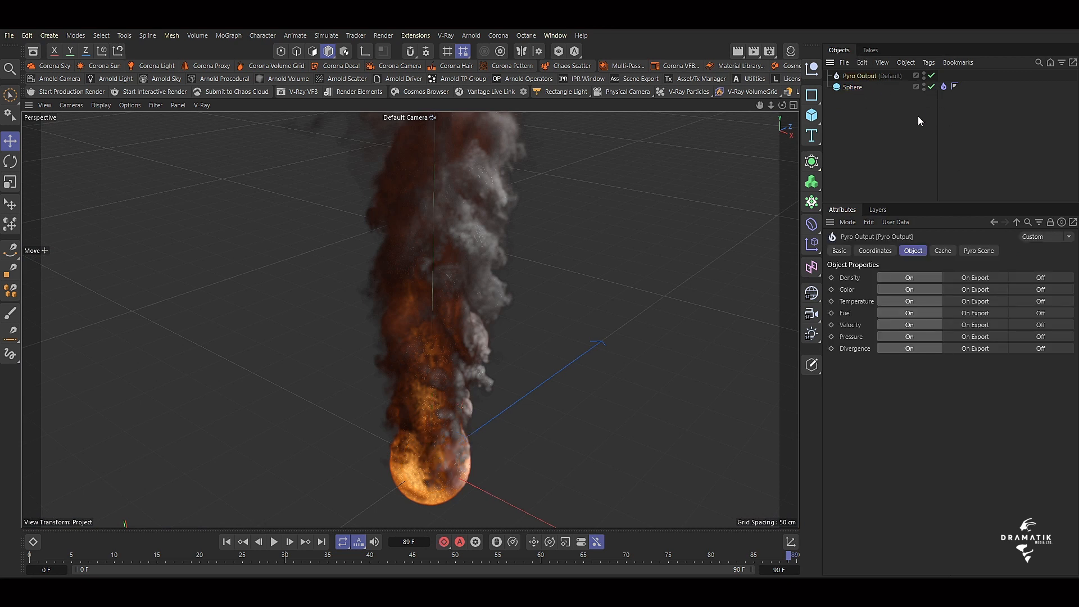
left_click(942, 251)
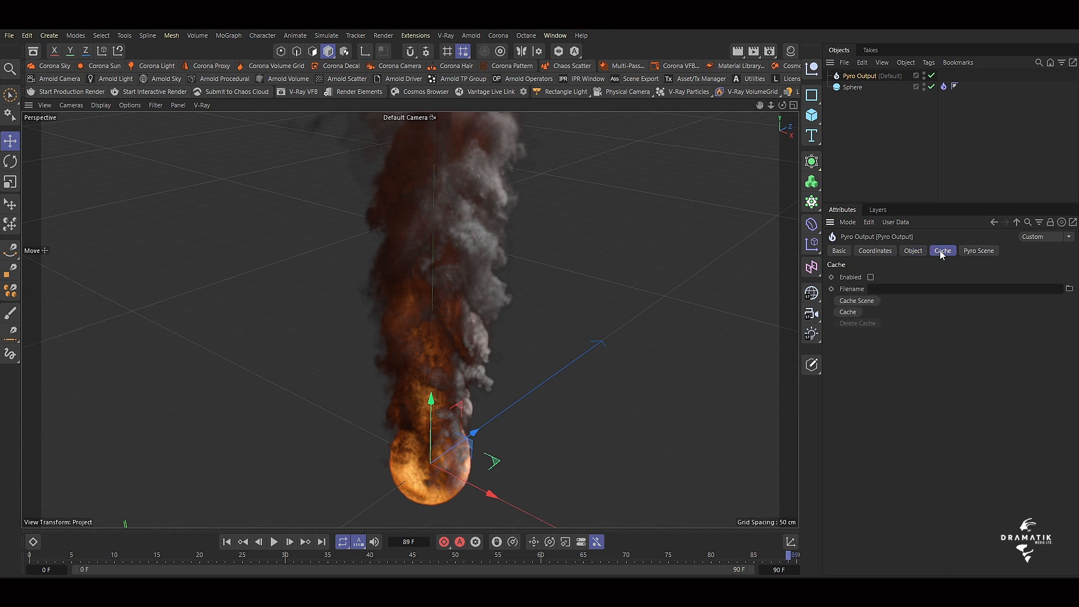
left_click(911, 251)
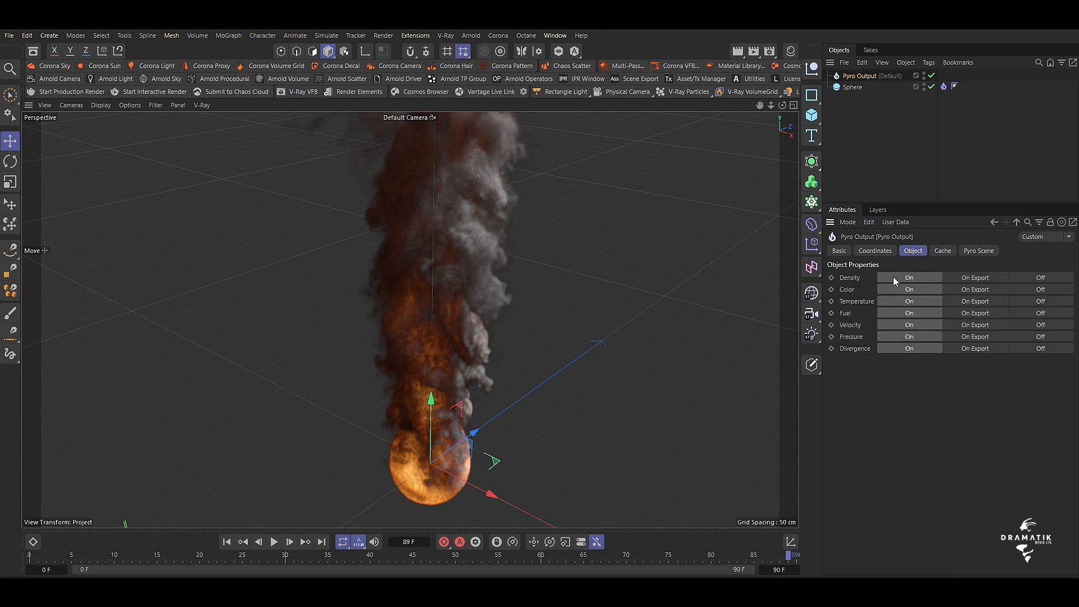
left_click(978, 278)
left_click(974, 289)
left_click(972, 301)
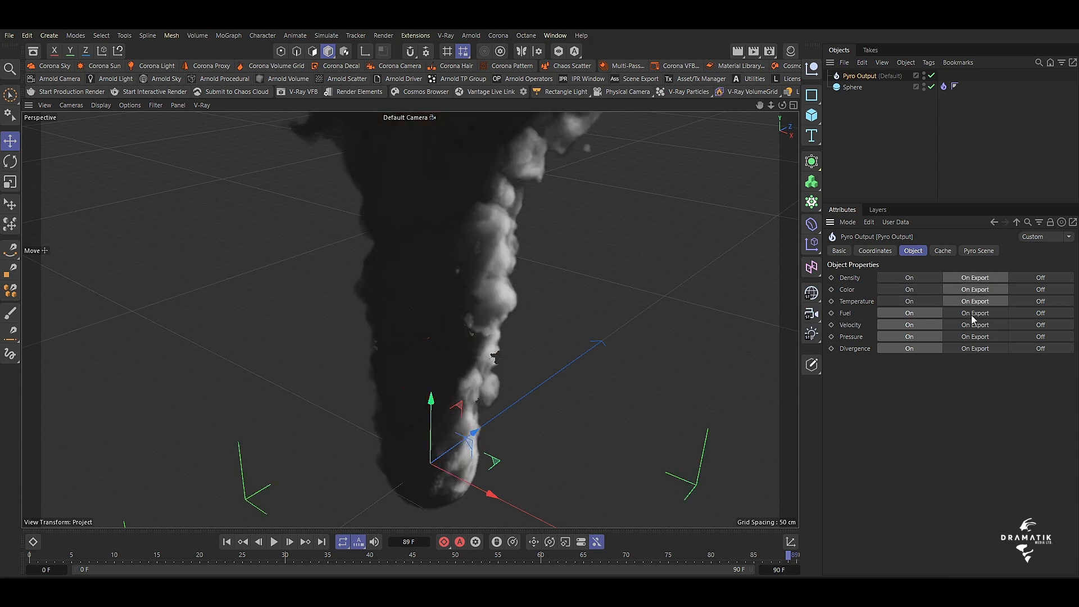
left_click(974, 314)
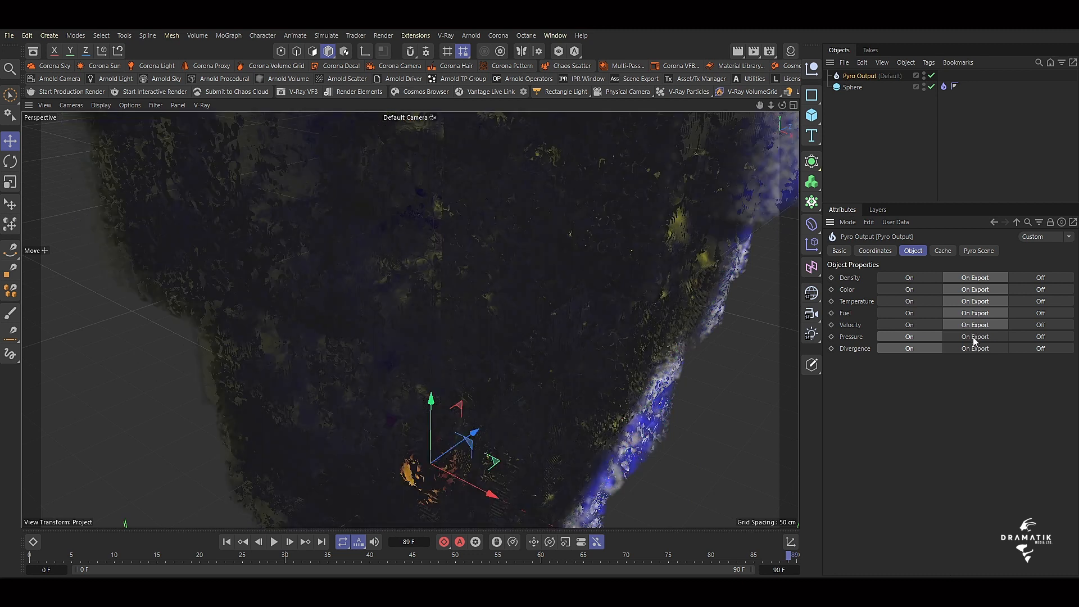
left_click(974, 336)
left_click(972, 348)
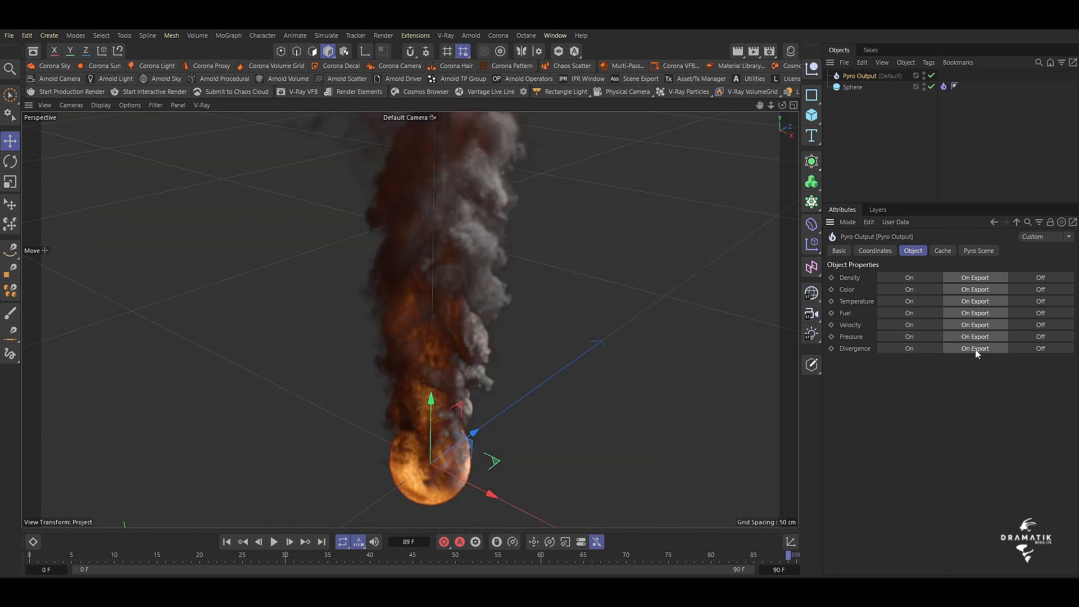
Browse for the Pyro Output's cache file and create a new folder named Cache on the Desktop.
left_click(944, 251)
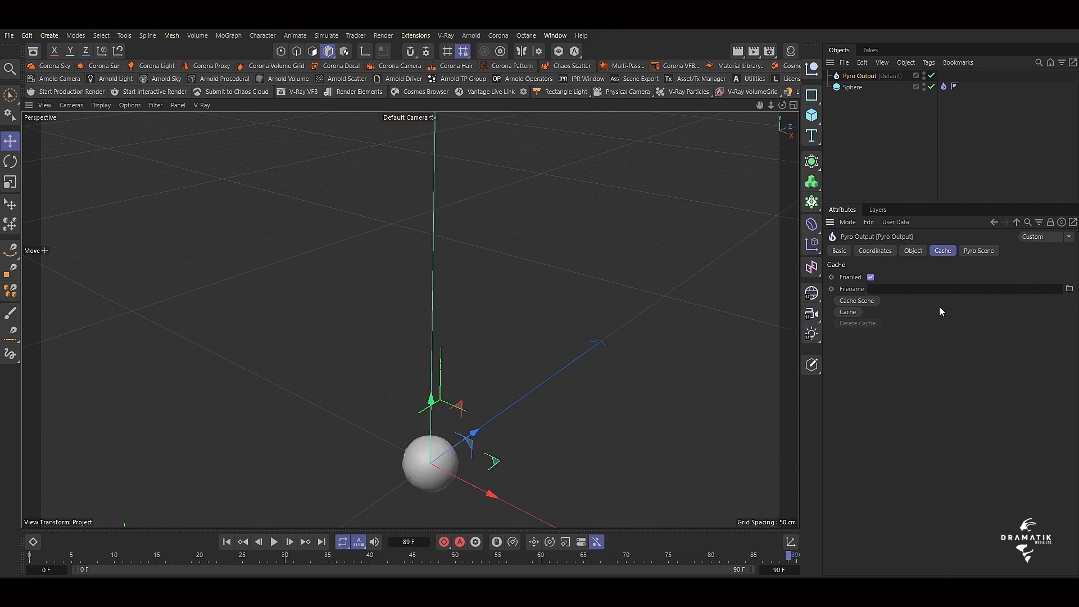
left_click(1069, 288)
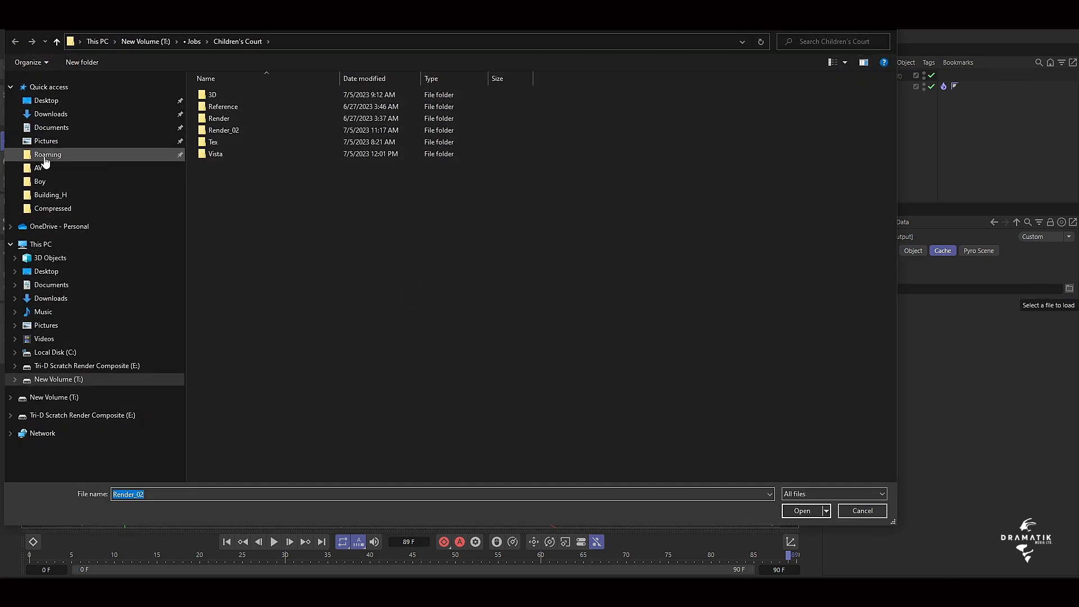
left_click(47, 101)
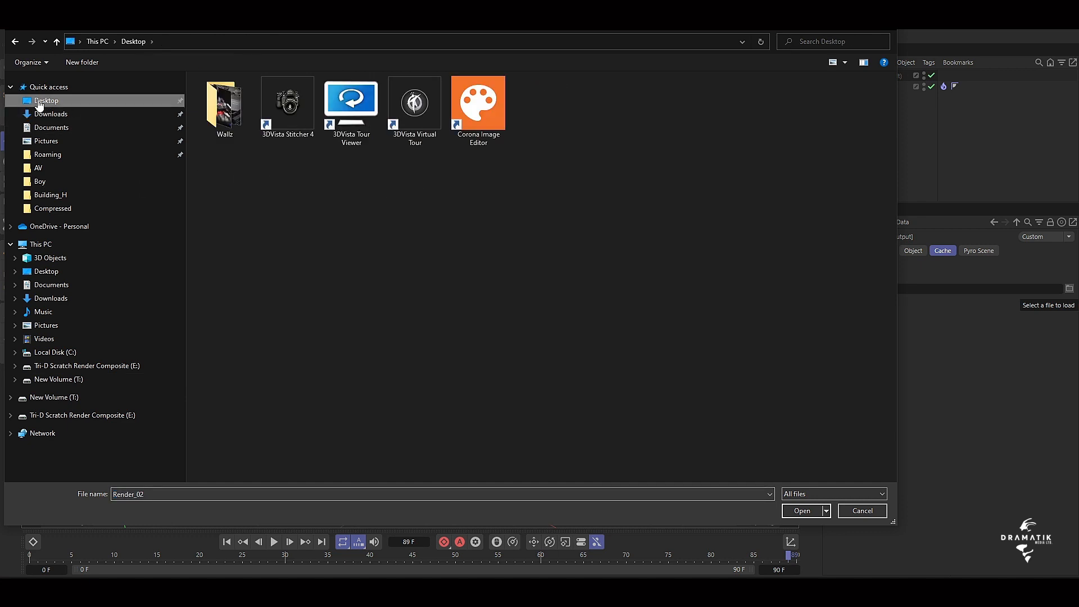
left_click(69, 63)
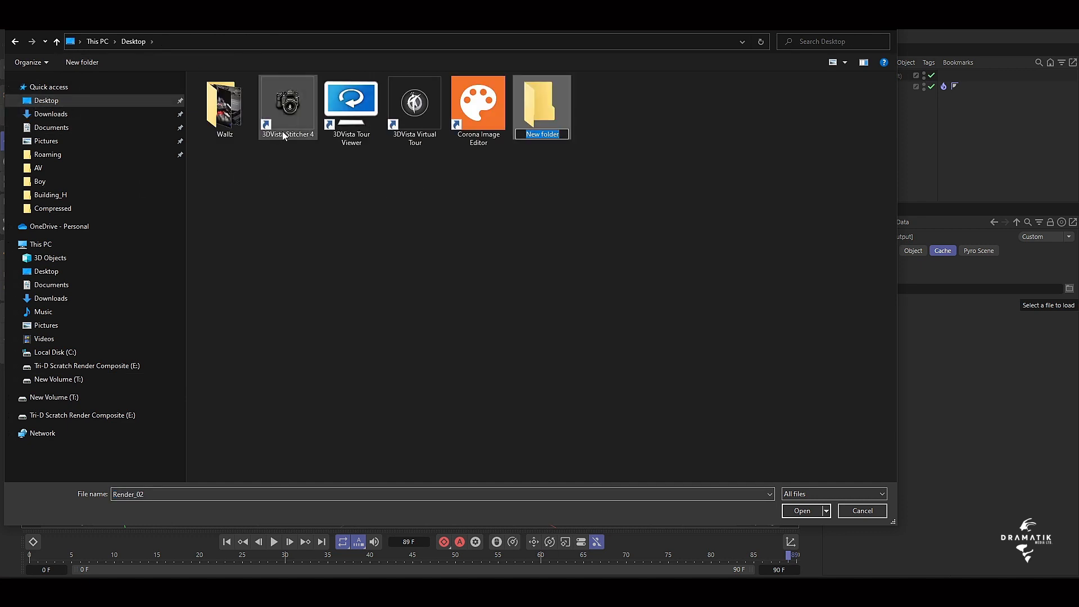
type("Cache")
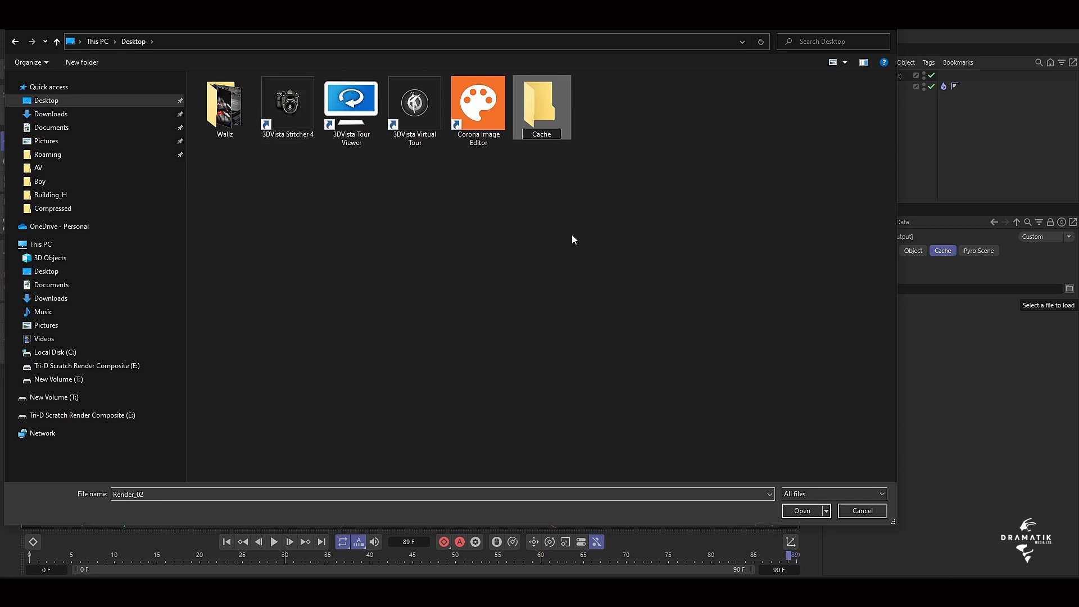
double_click(548, 133)
left_click(802, 512)
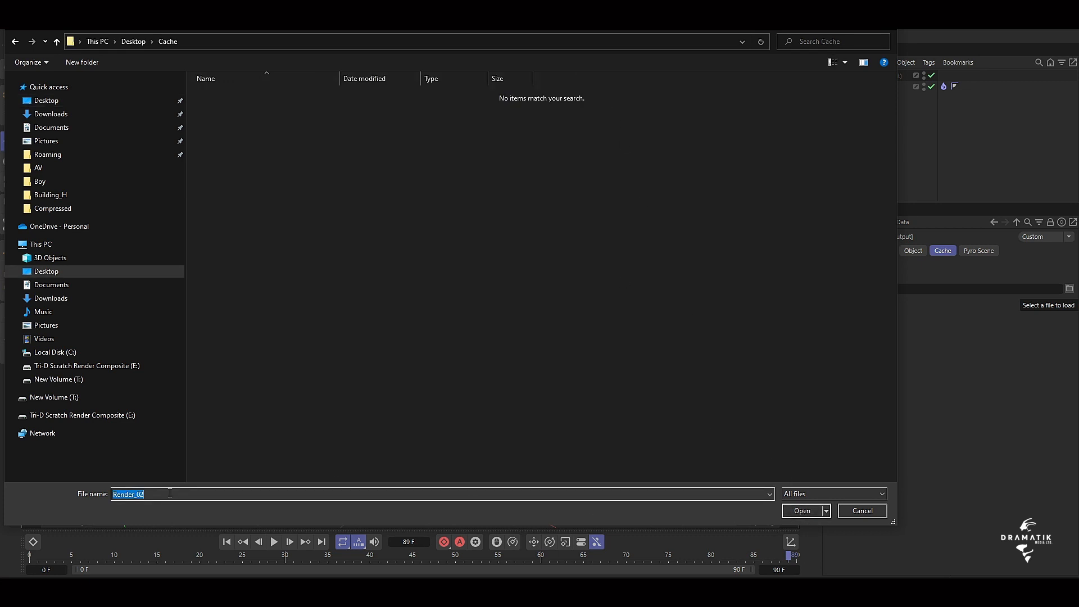
type("Cache")
left_click(815, 510)
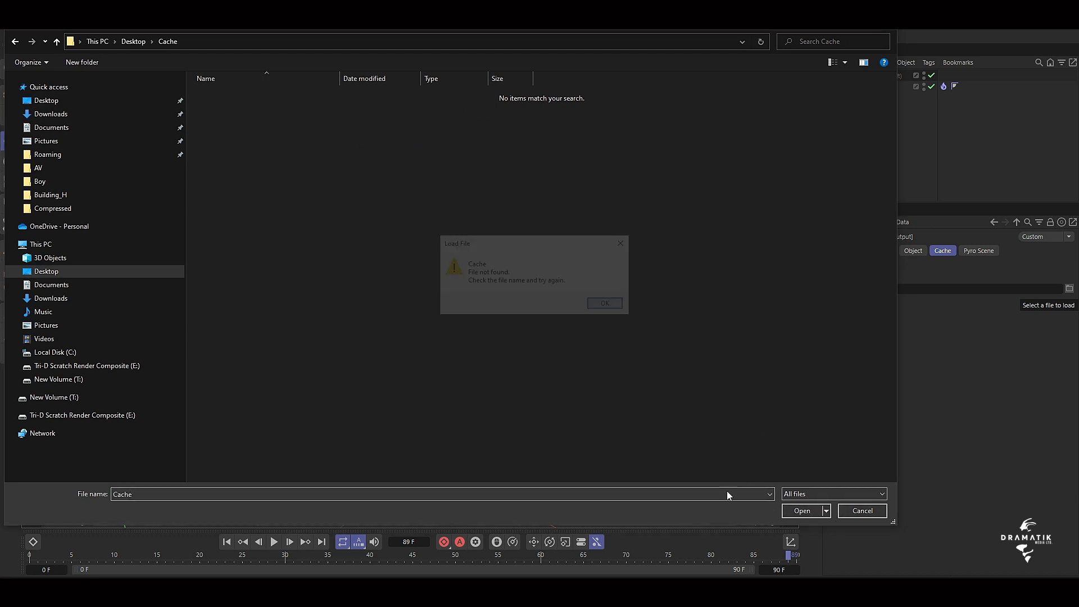
left_click(608, 304)
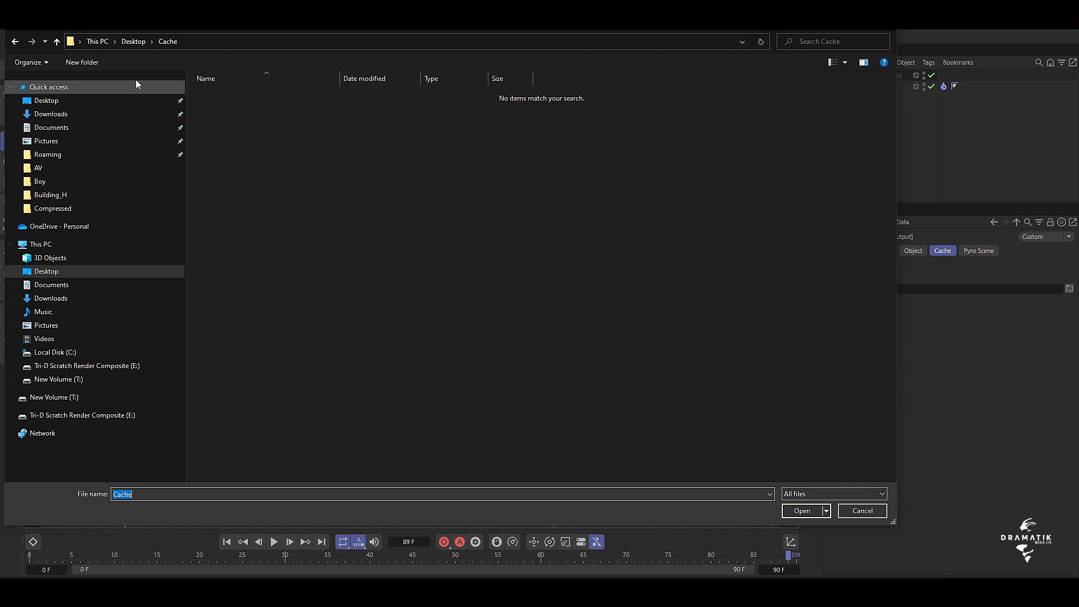
left_click(58, 42)
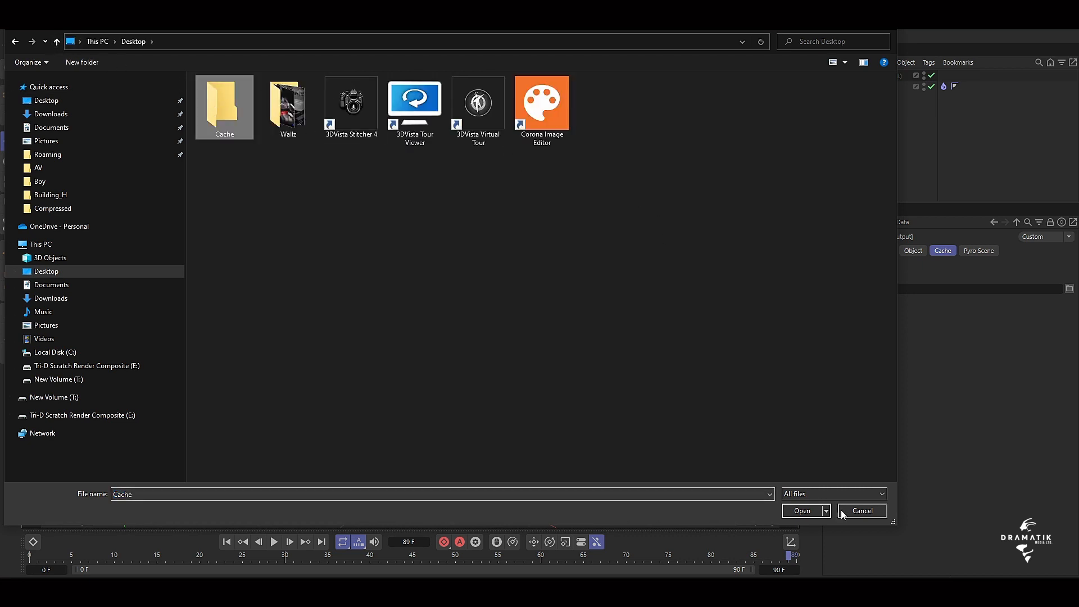
left_click(797, 510)
left_click(797, 510)
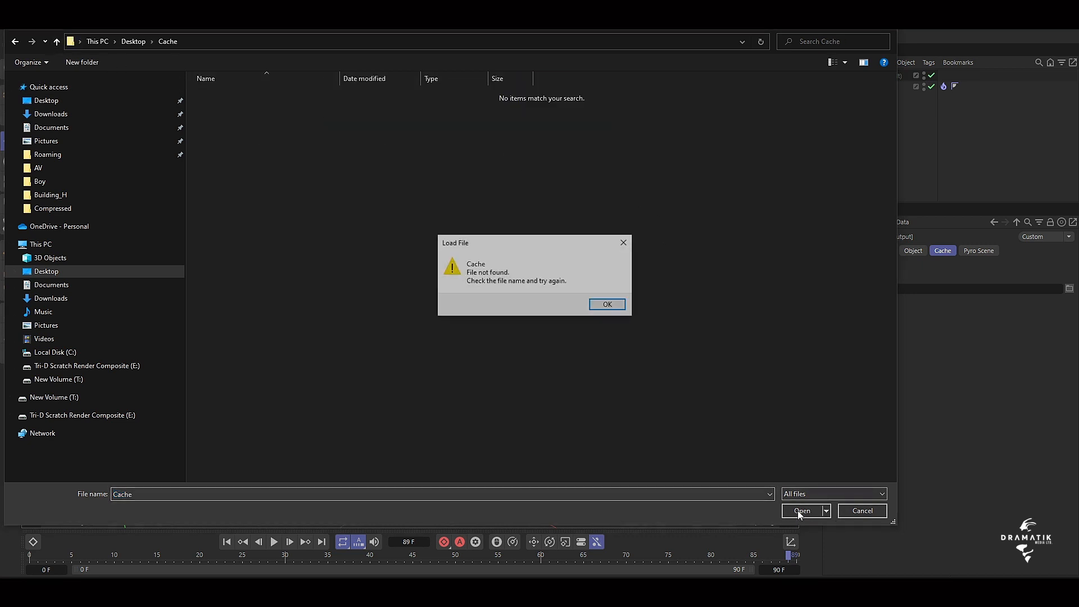
left_click(608, 304)
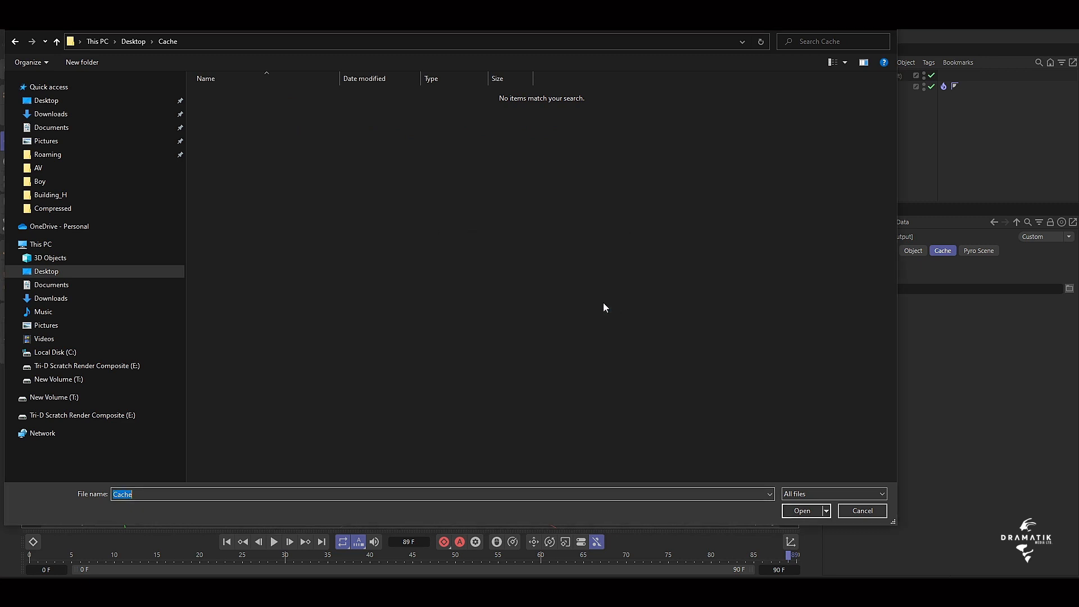
left_click(858, 509)
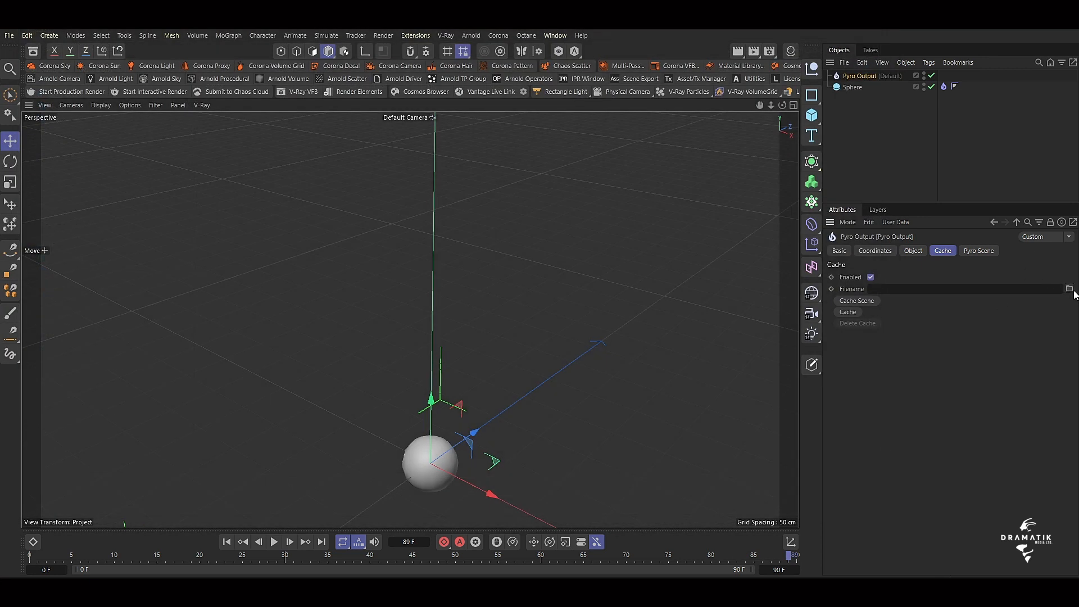
left_click(1069, 288)
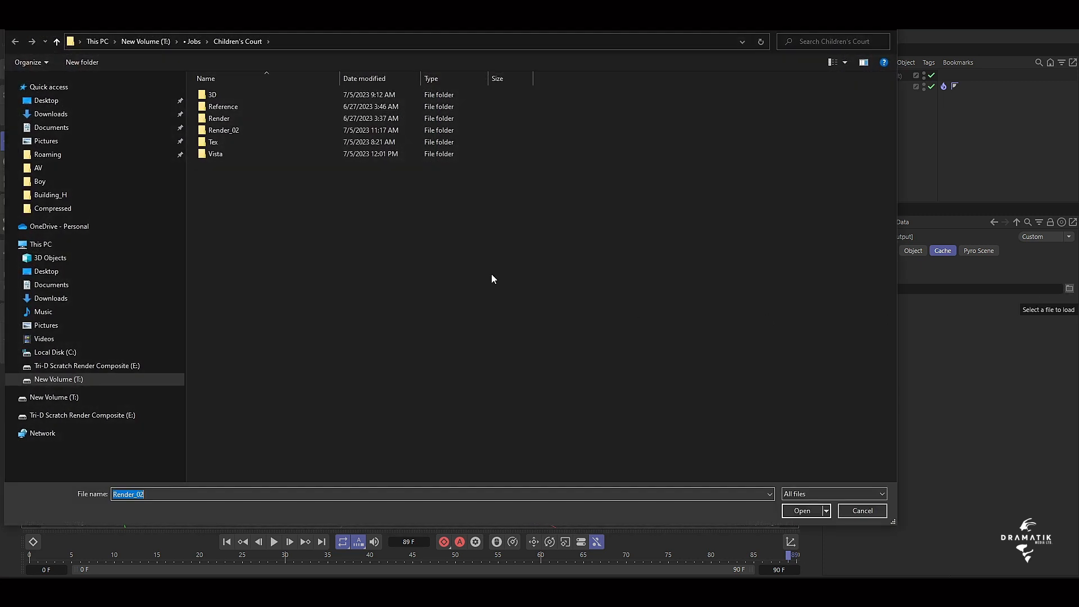
left_click(45, 101)
left_click(226, 104)
left_click(792, 512)
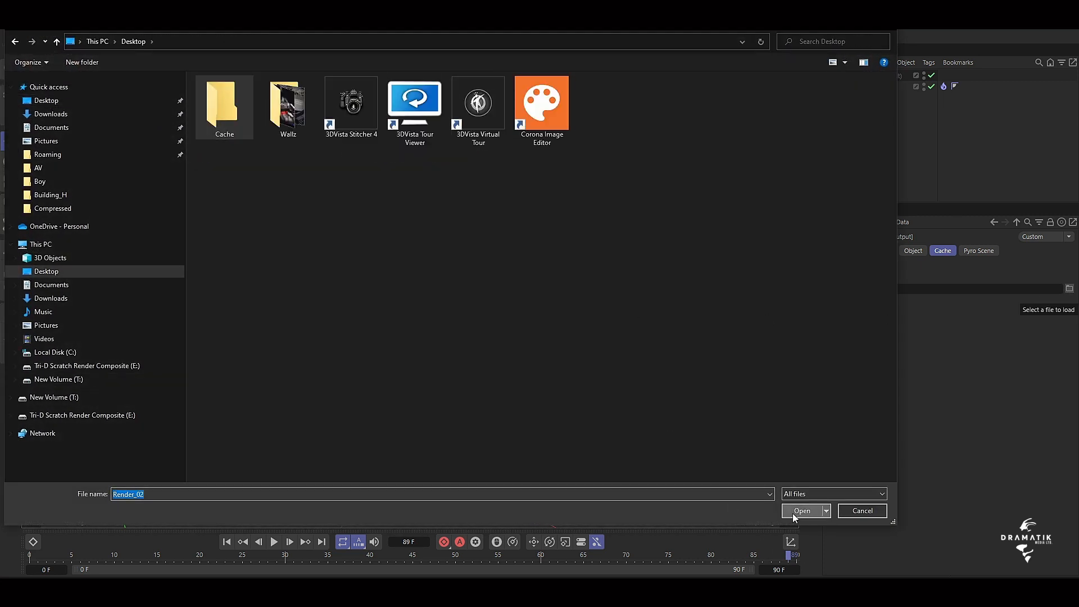
left_click(882, 28)
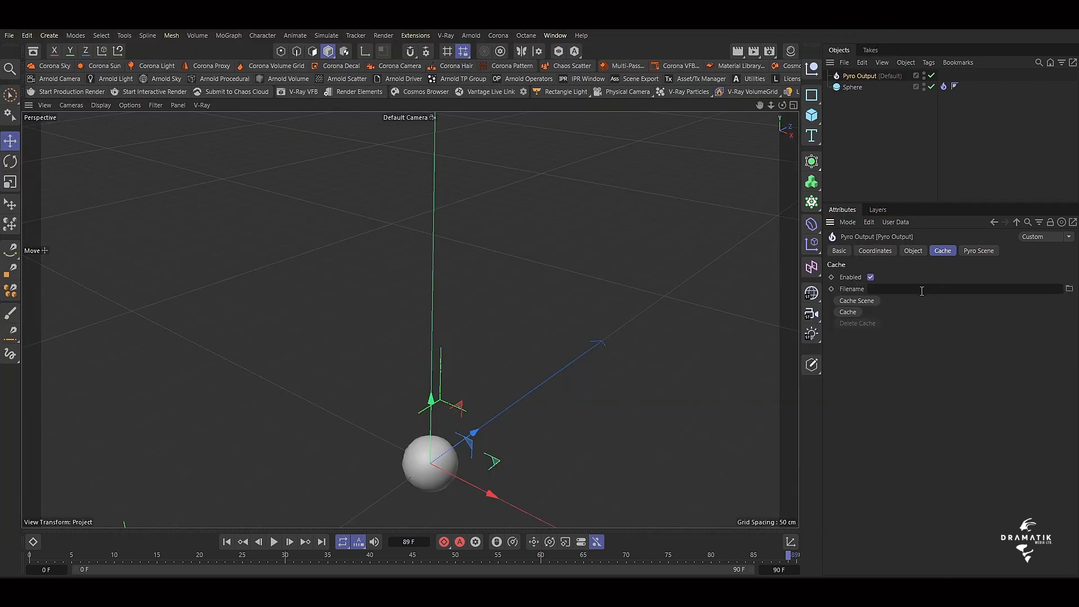
Set the Pyro Output's cache filename to Cache and try to load that name from the Desktop's Cache folder.
left_click(896, 289)
type("Cache")
left_click(1069, 288)
left_click(42, 101)
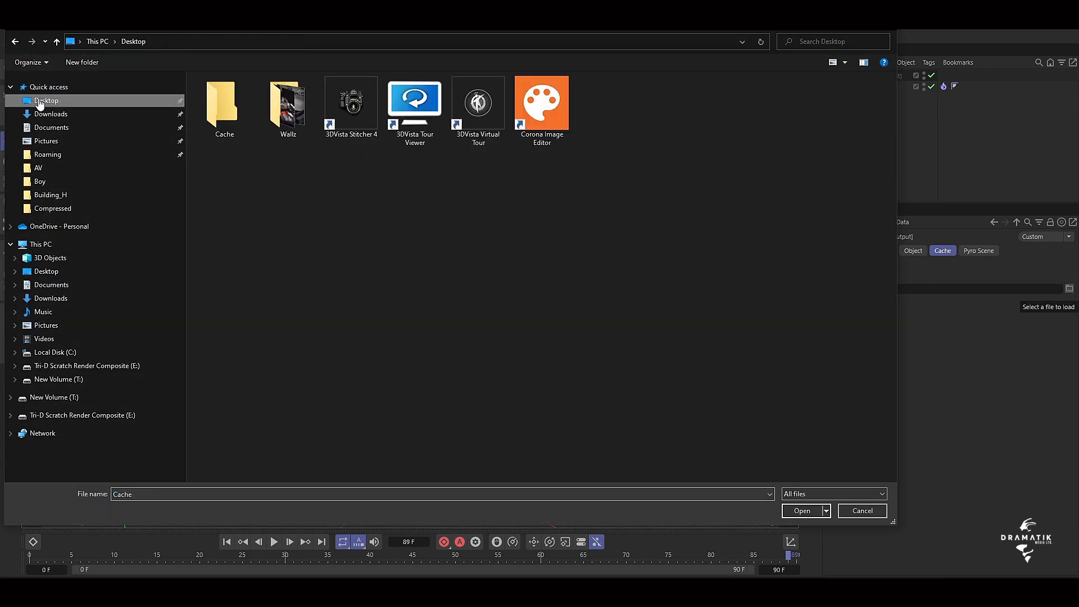
left_click(794, 511)
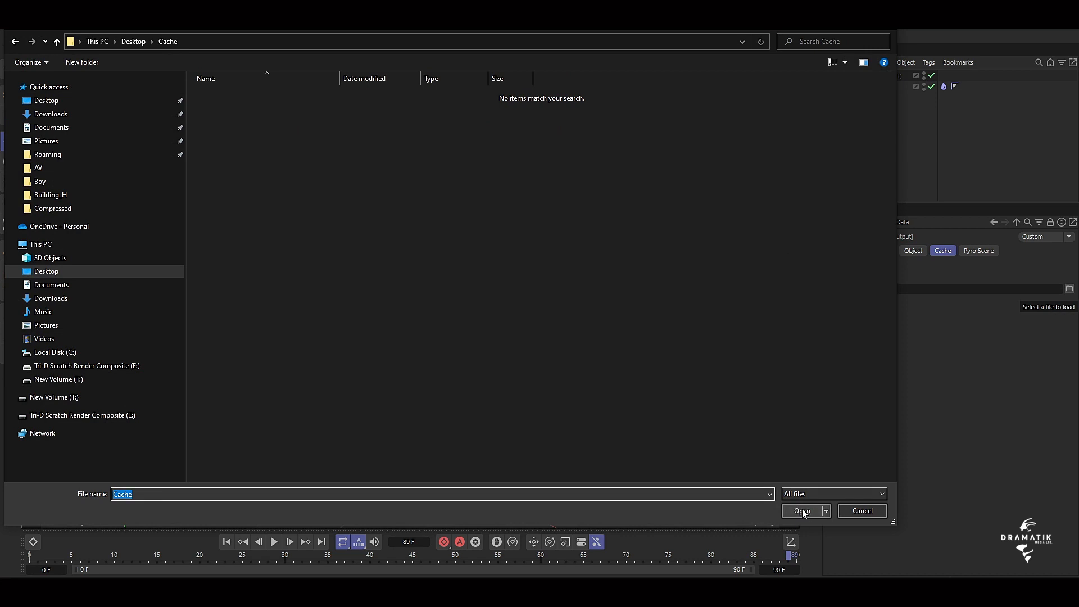
left_click(801, 510)
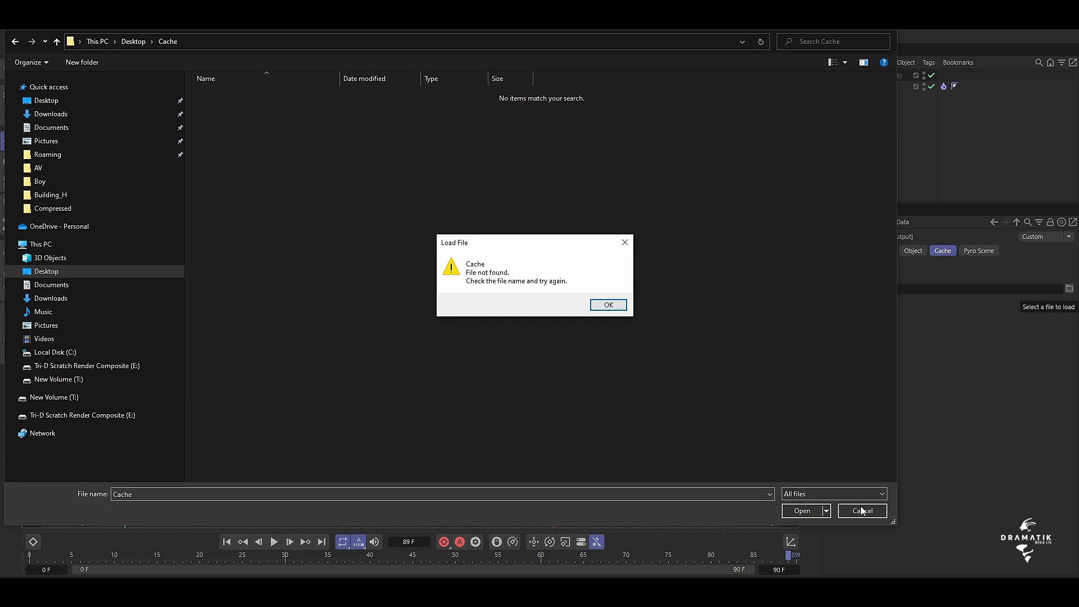
key("Return")
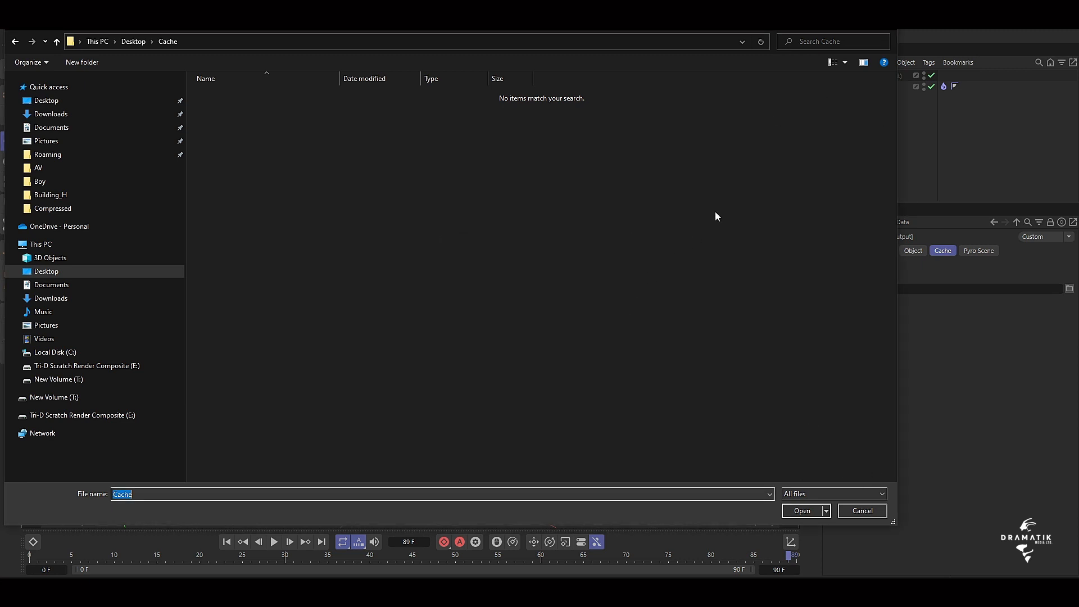
left_click(885, 31)
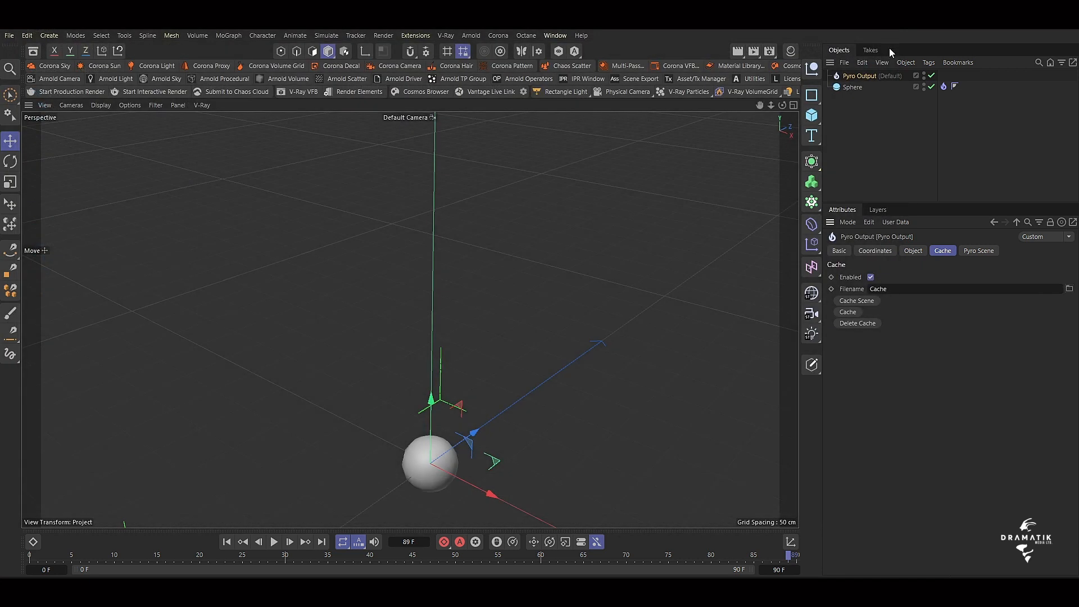
Start caching the simulation scene as OpenVDB files named Default Simulation Scene in the Desktop's Cache folder, and stop the caching early.
left_click(857, 300)
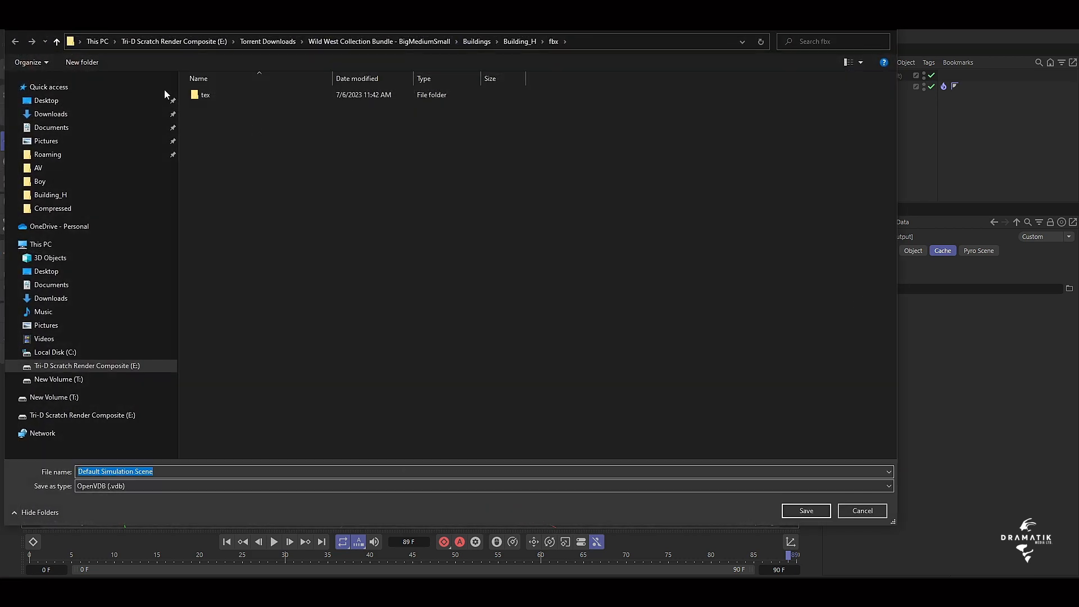
left_click(63, 101)
left_click(202, 107)
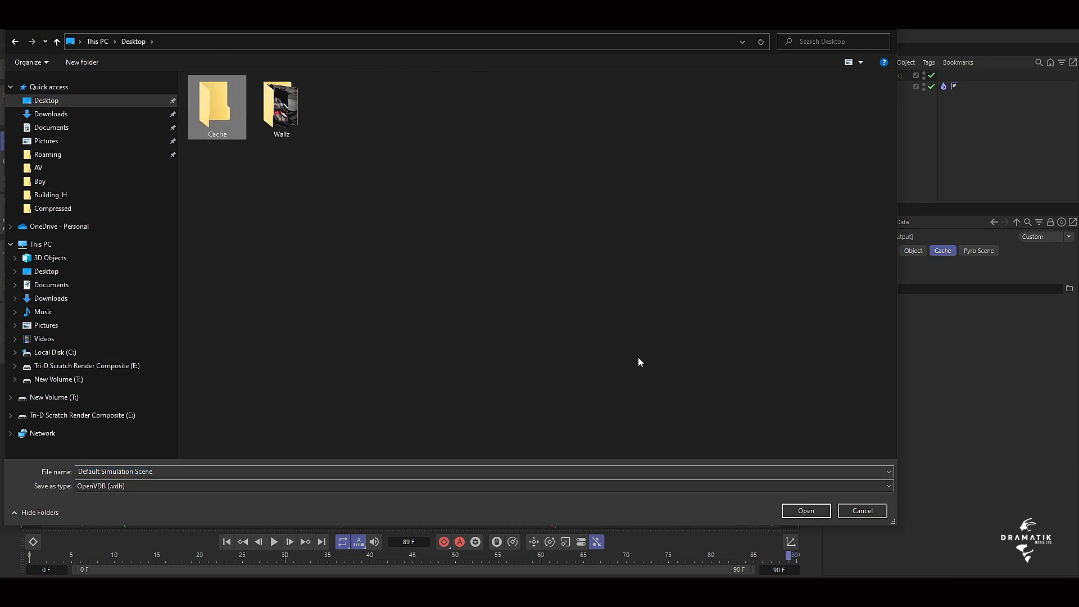
left_click(804, 510)
left_click(800, 508)
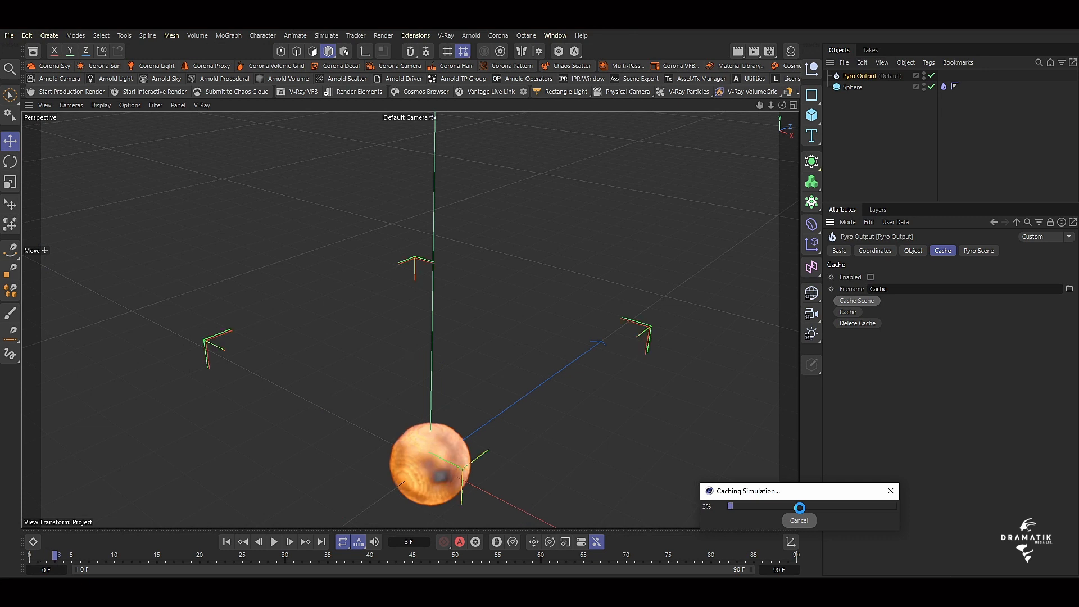
left_click(798, 520)
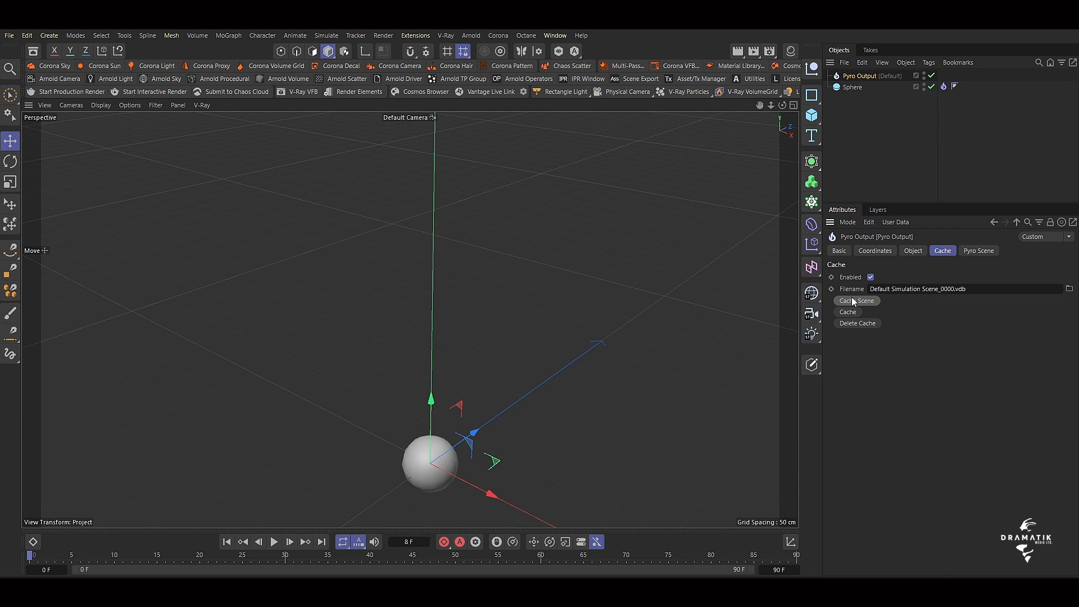
Try to delete the partial cache, and cache the whole simulation scene again as Default Simulation Scene in the same folder.
left_click(858, 323)
left_click(549, 339)
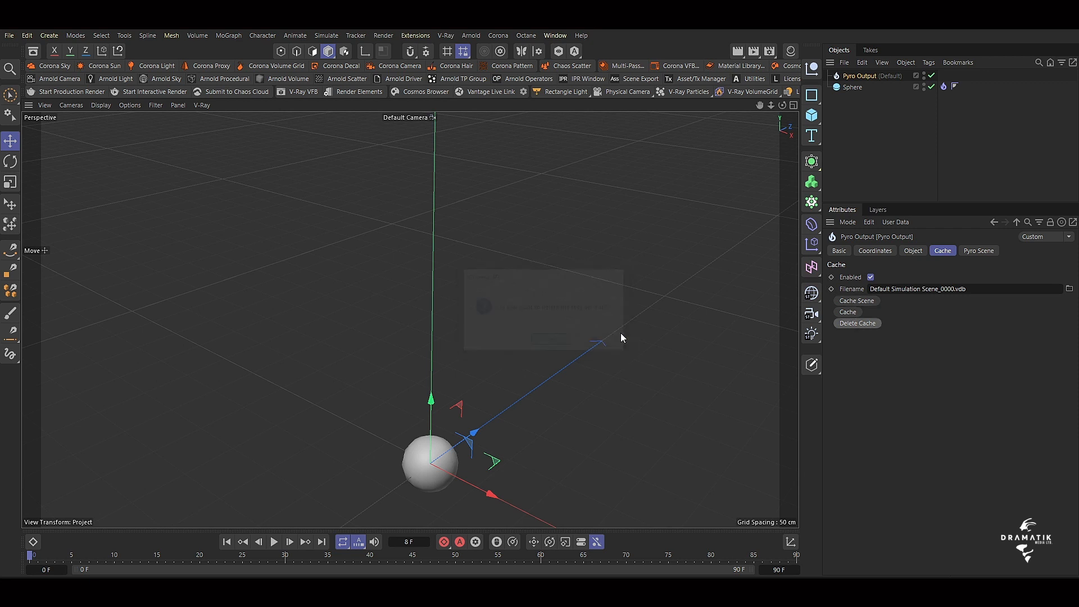
left_click(846, 303)
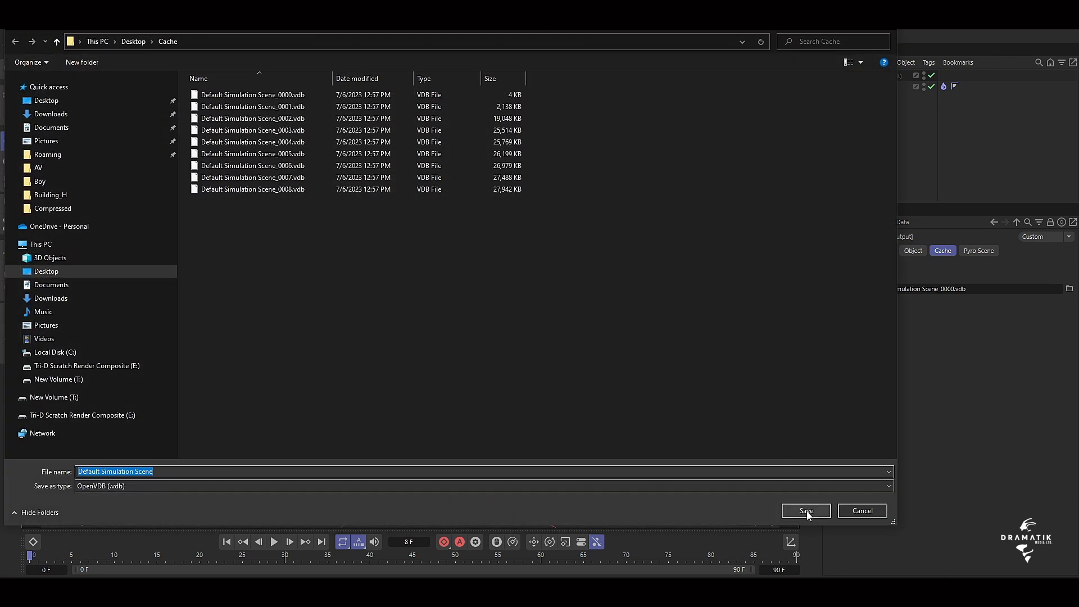
left_click(807, 511)
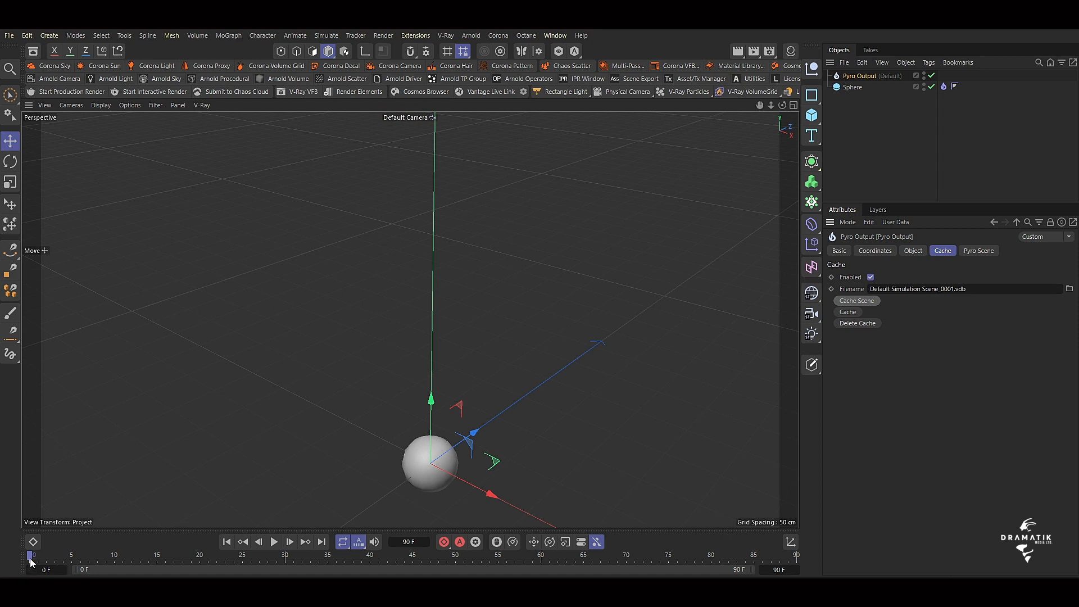
Scrub the timeline back and forth to check the cached simulation.
left_click_drag(30, 555, 177, 555)
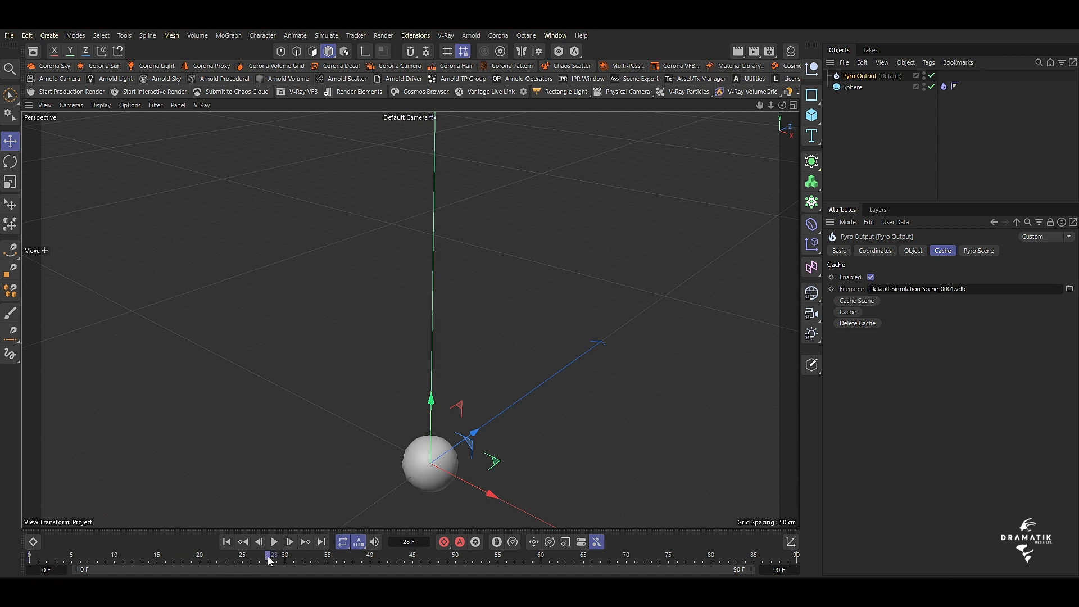
left_click_drag(268, 555, 46, 556)
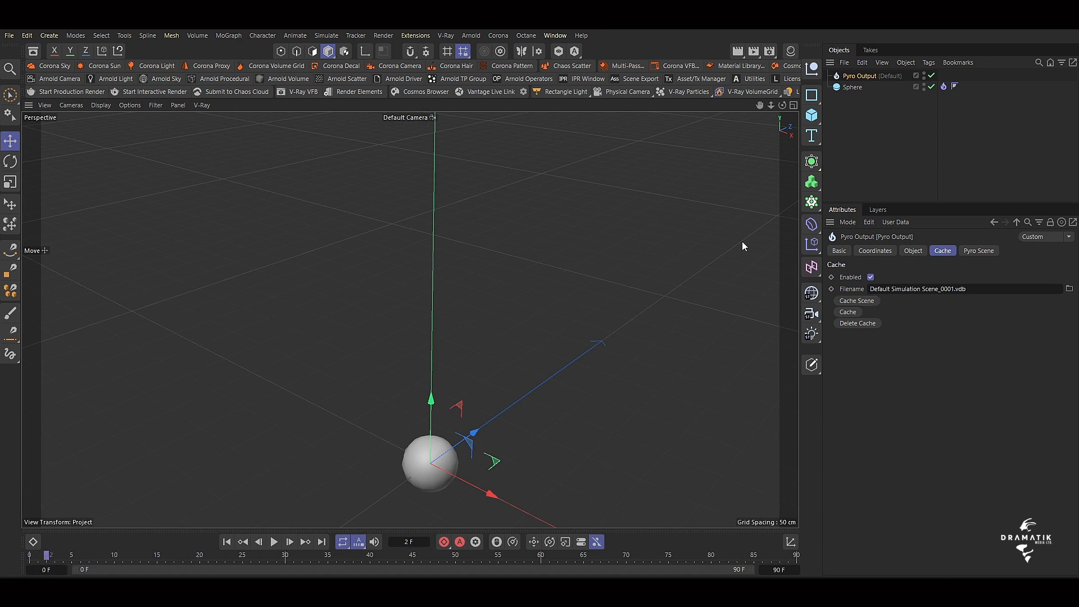
left_click(902, 137)
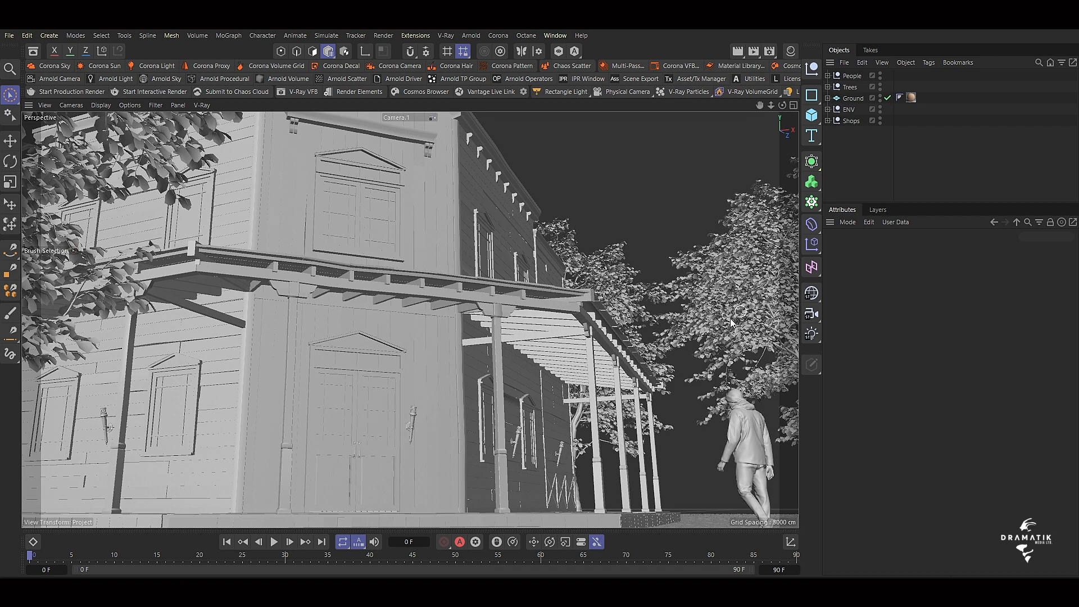
Group the original Torch mesh under the Shops null in a new null named Torch, and collapse that null.
left_click(849, 121)
left_click(828, 121)
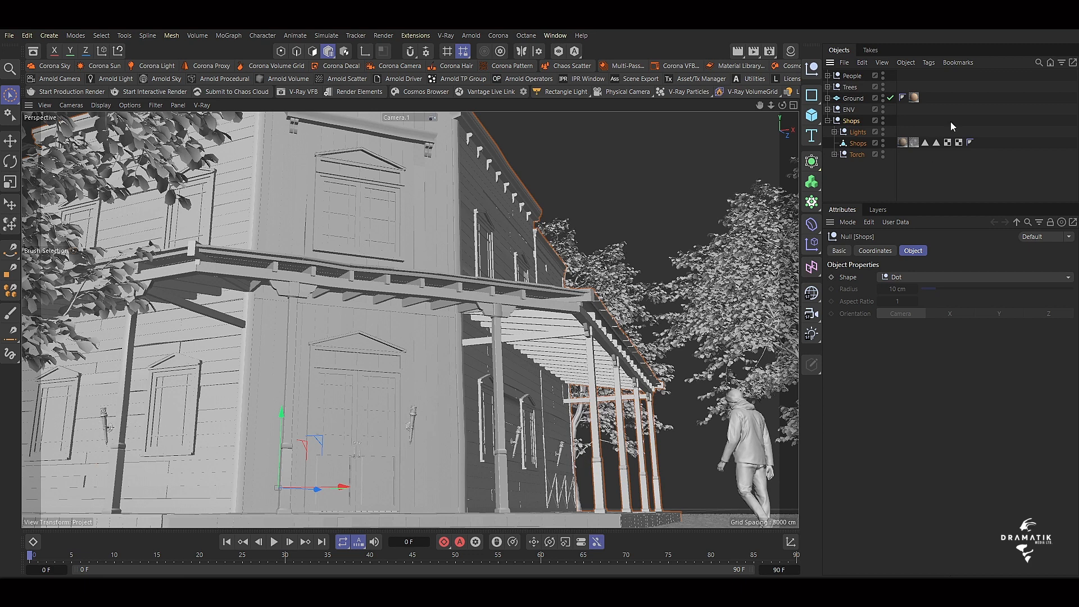
left_click(835, 154)
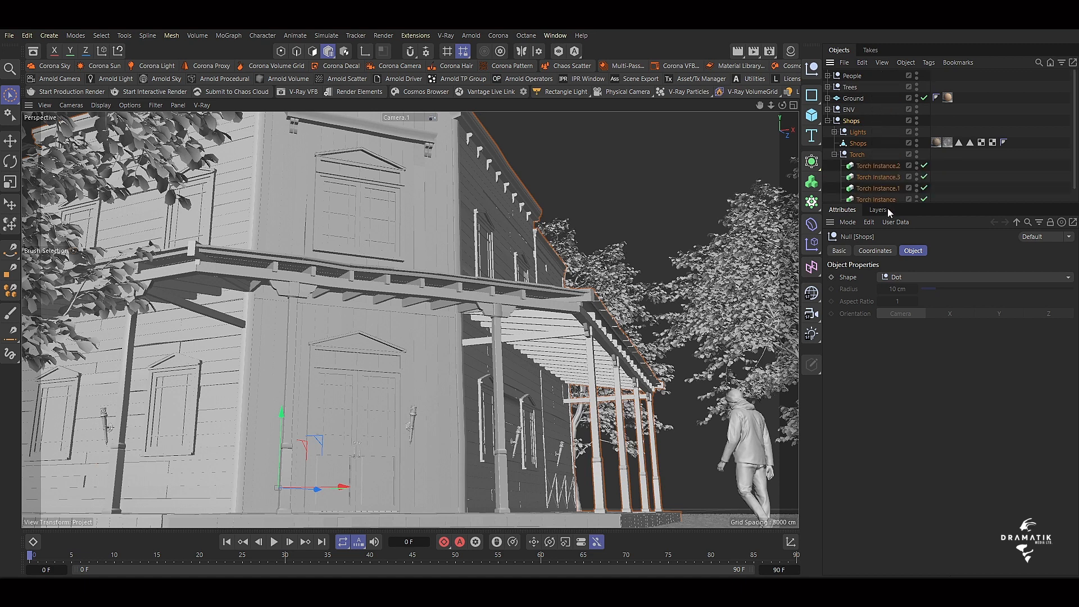
left_click_drag(889, 204, 902, 290)
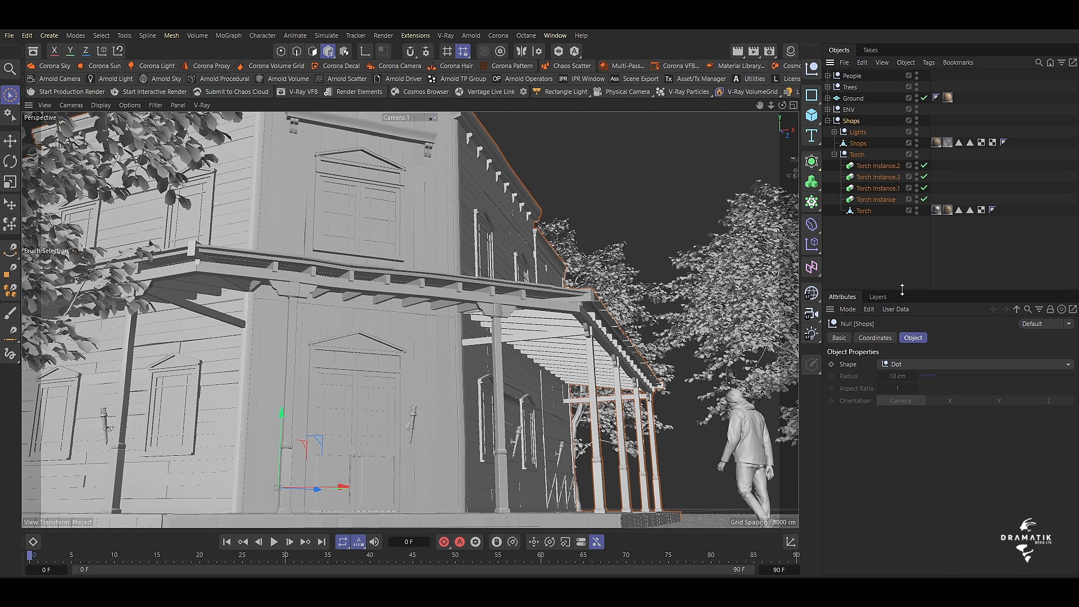
left_click(868, 211)
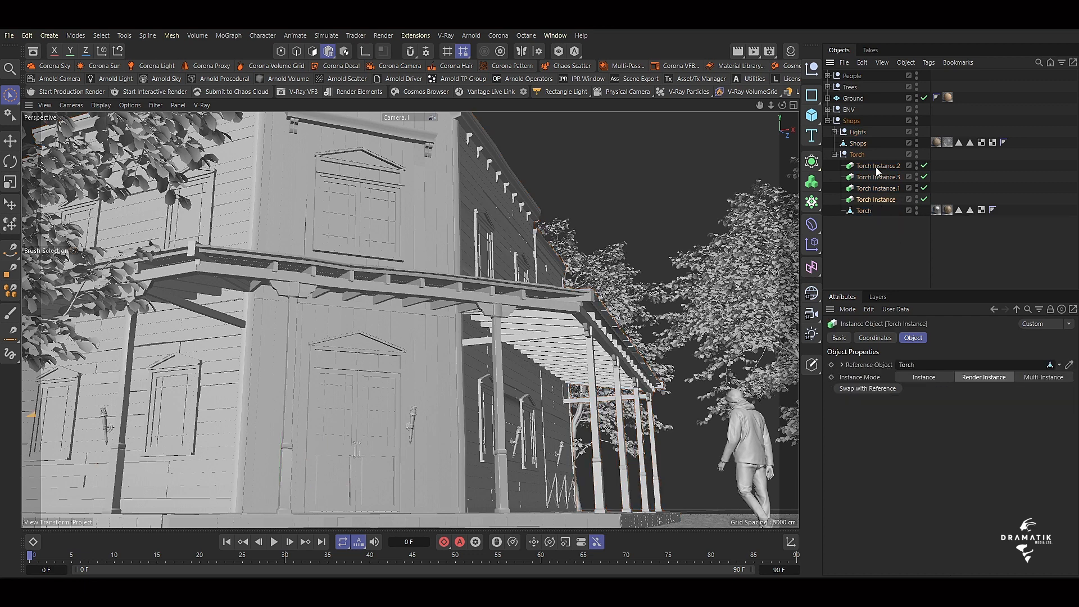
key("alt+g")
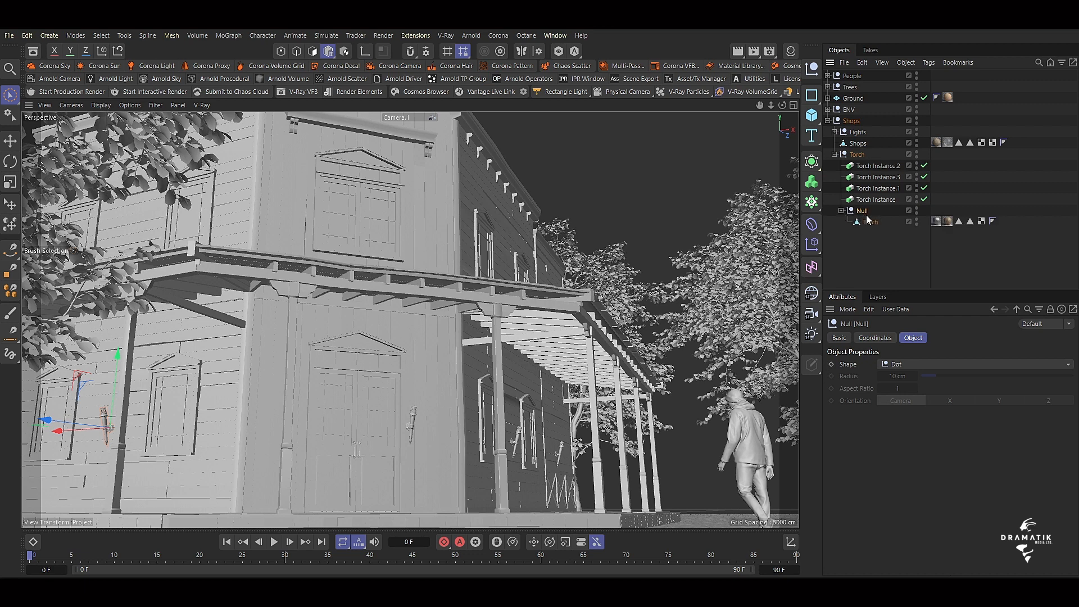
double_click(863, 210)
type("Torch")
key("Return")
key("Left")
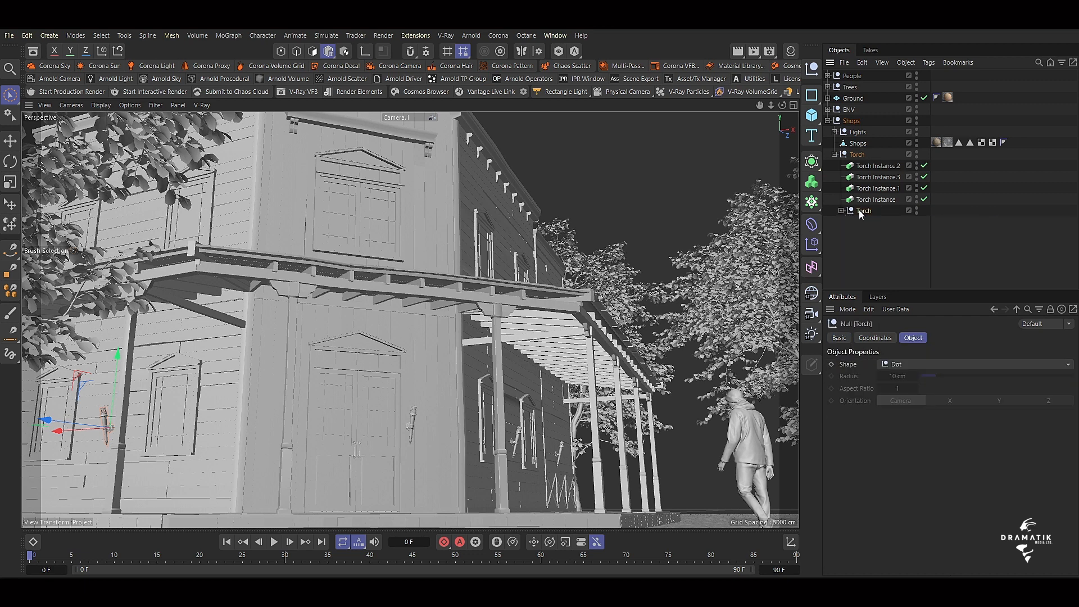
left_click(810, 161)
left_click(885, 293)
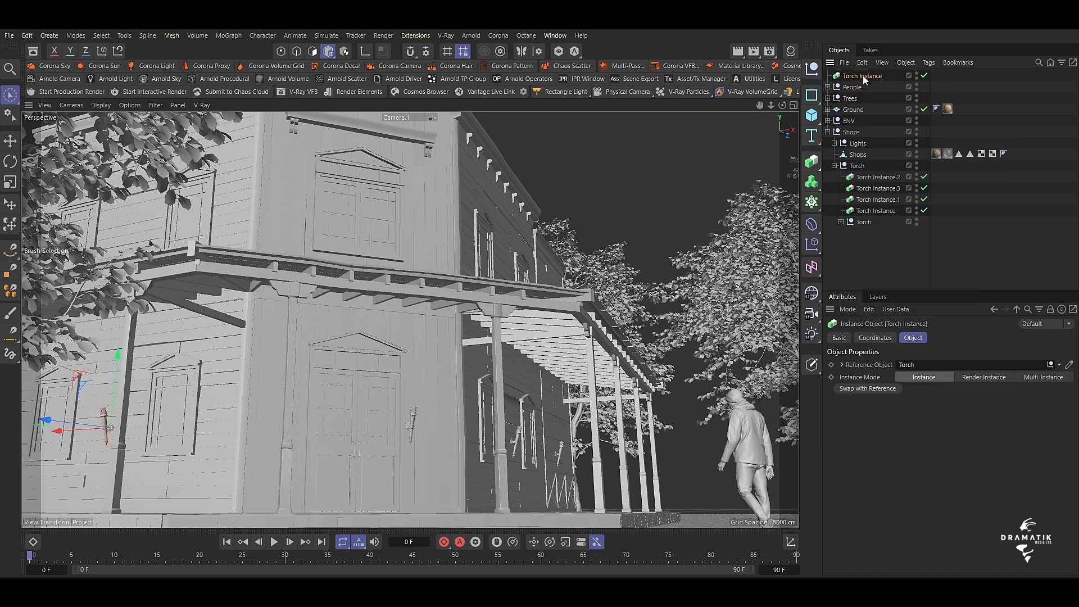
key("Delete")
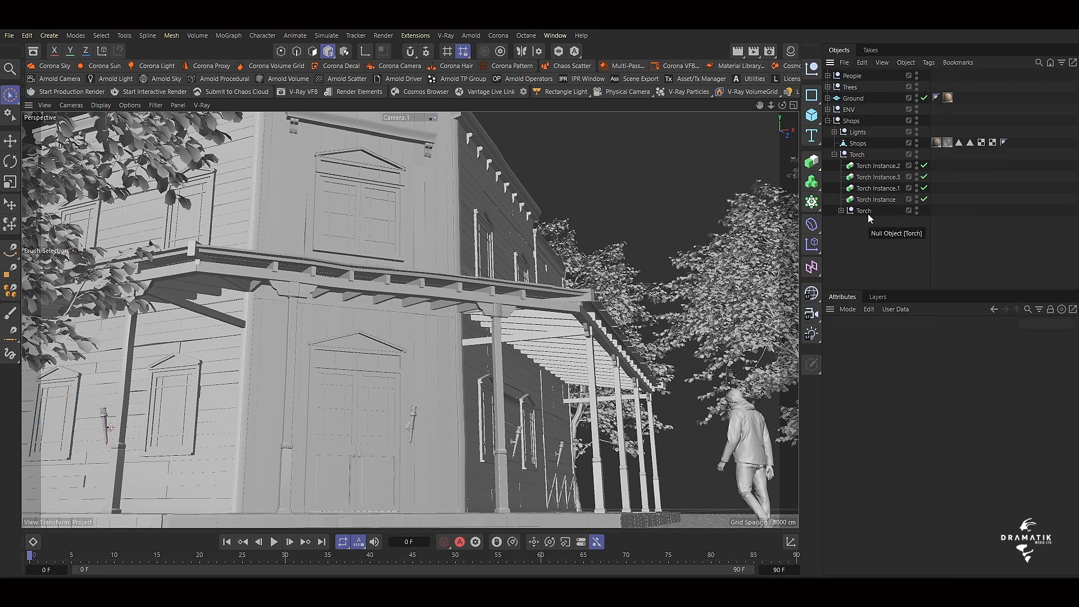
Rename the inner Torch null as Torch_New and create an instance of it in Render Instance mode.
double_click(867, 212)
type("Torch_New")
key("Return")
left_click(813, 165)
left_click(988, 377)
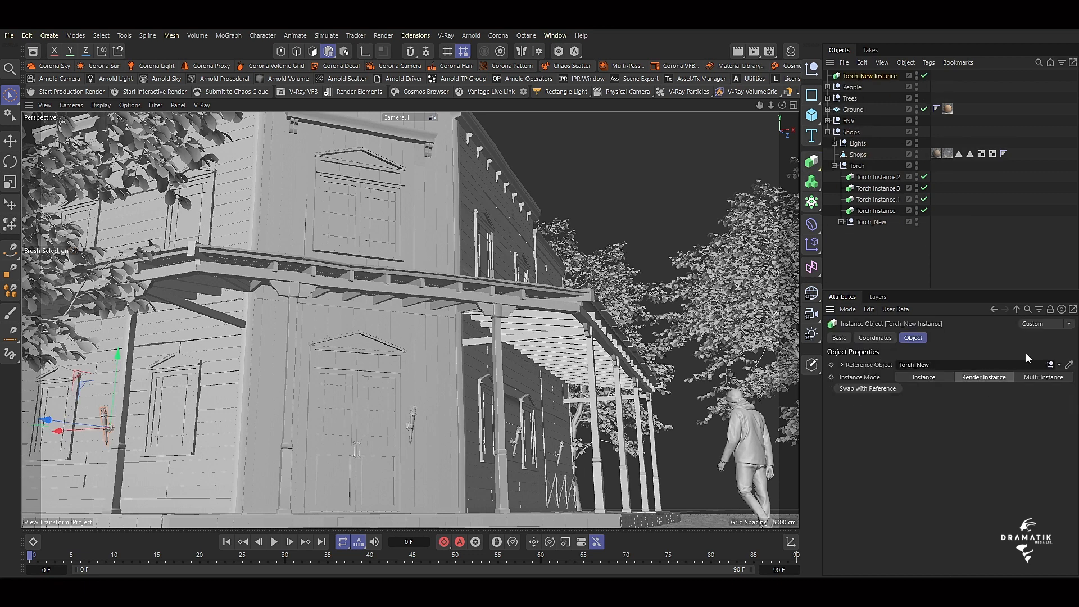
Move the new instance into the parent Torch null and duplicate it so one copy sits below each of the four old torch instances.
left_click_drag(868, 76, 873, 194)
left_click_drag(875, 199, 874, 186, "ctrl")
left_click_drag(876, 189, 893, 178, "ctrl")
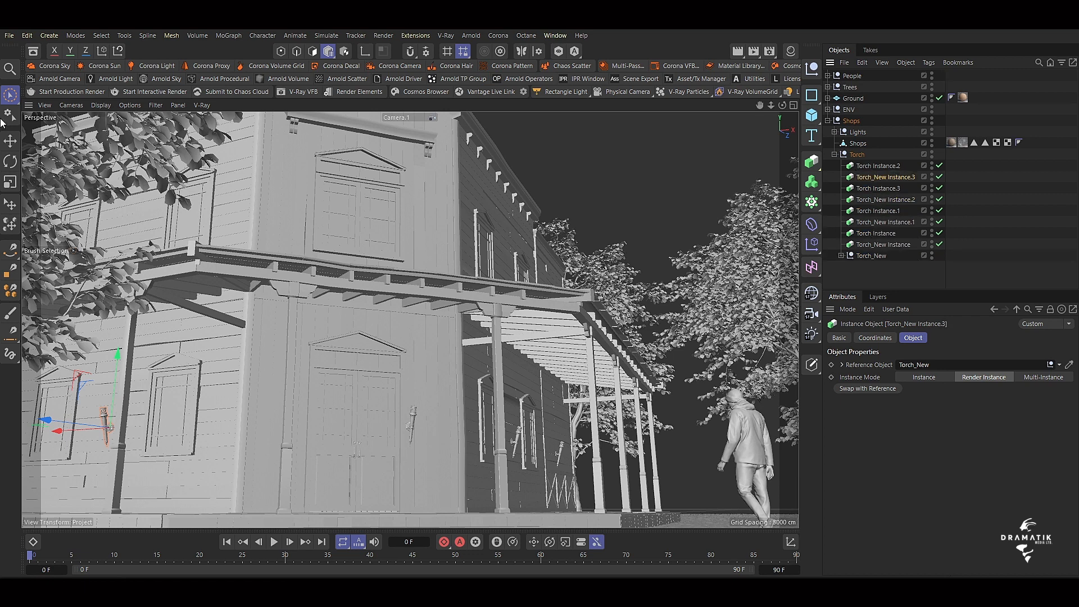
Use Transfer to match Torch_New Instance.3 to Torch Instance.2 and Torch_New Instance.2 to Torch Instance.3.
left_click(124, 35)
mouse_move(170, 224)
left_click(301, 258)
left_click(123, 36)
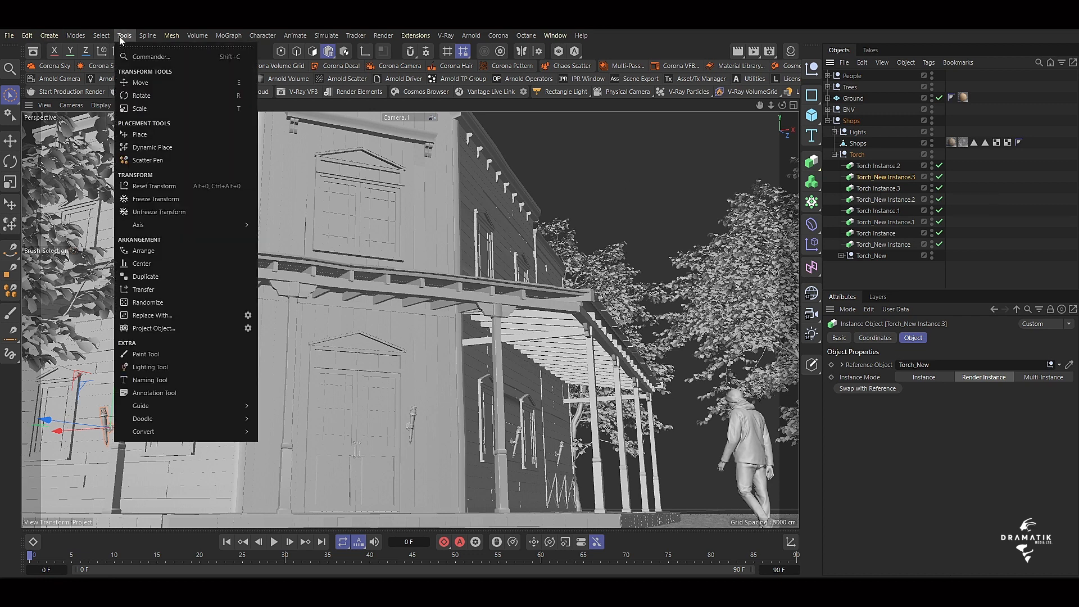
left_click(154, 289)
left_click_drag(878, 166, 910, 365)
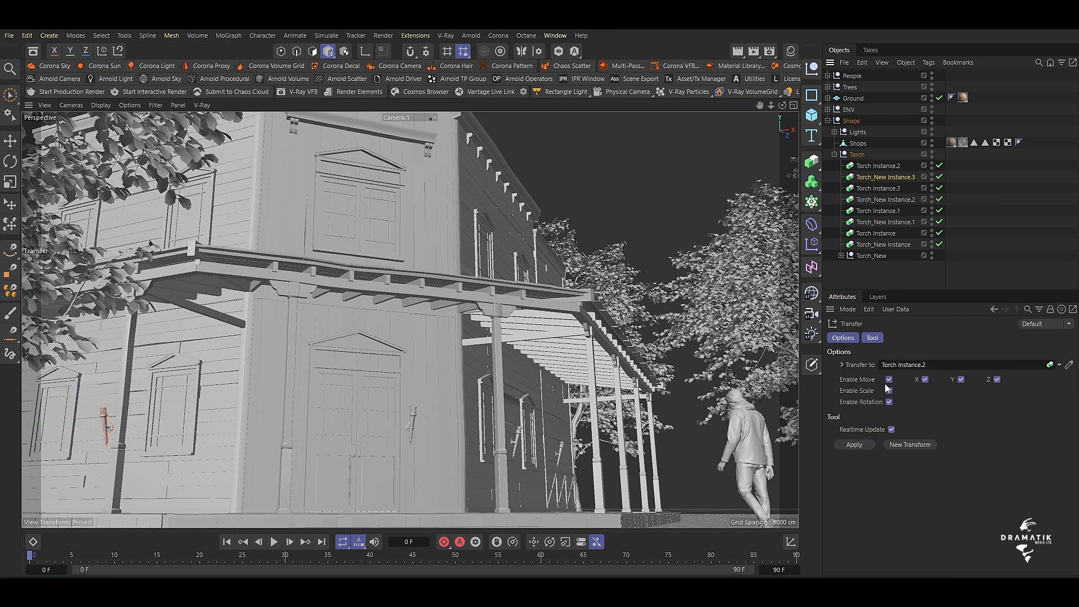
left_click(874, 165)
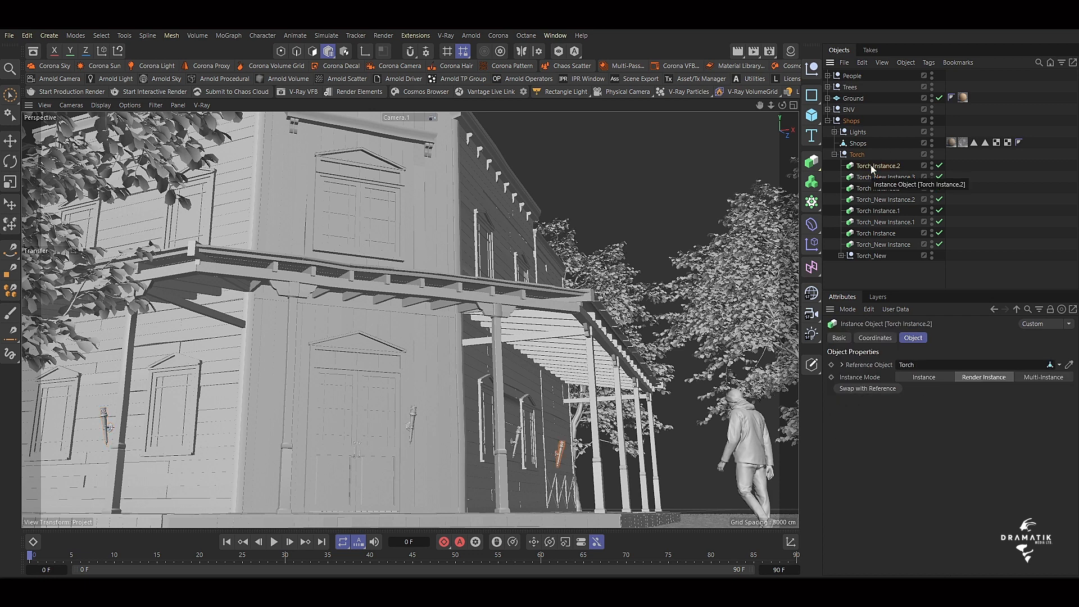
left_click(124, 35)
left_click(154, 289)
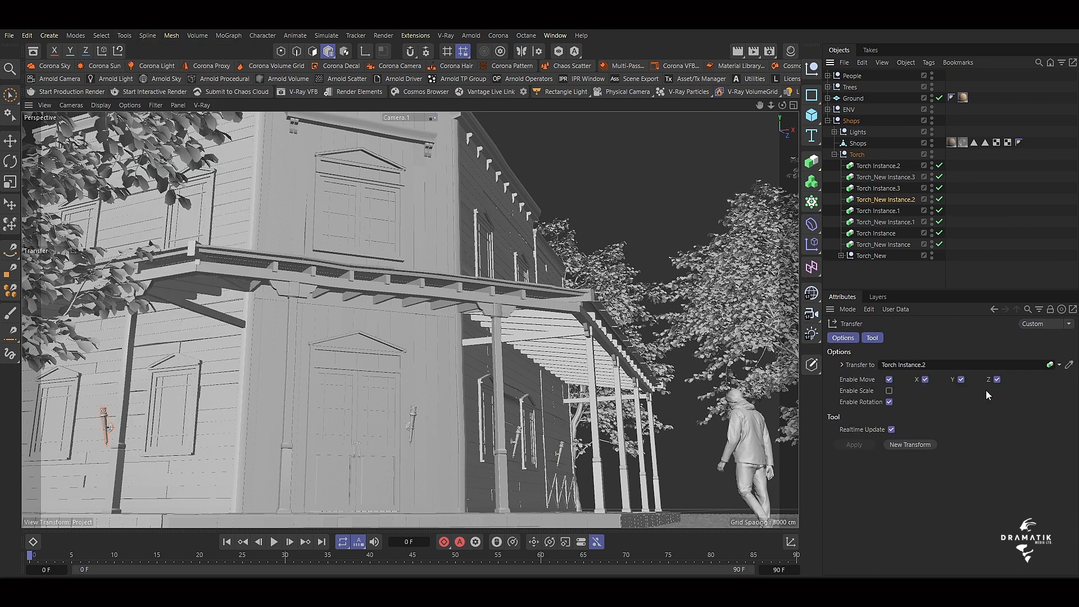
left_click_drag(878, 189, 923, 368)
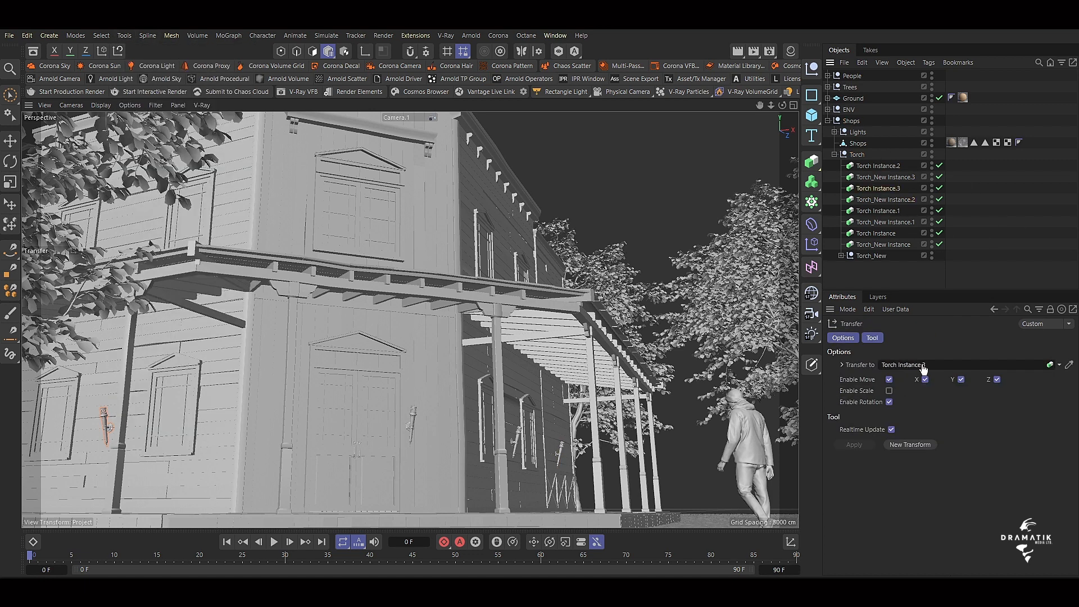
Use Transfer to match Torch_New Instance.1 to Torch Instance.1 and Torch_New Instance to Torch Instance.
left_click(892, 221)
left_click(883, 244)
left_click(124, 37)
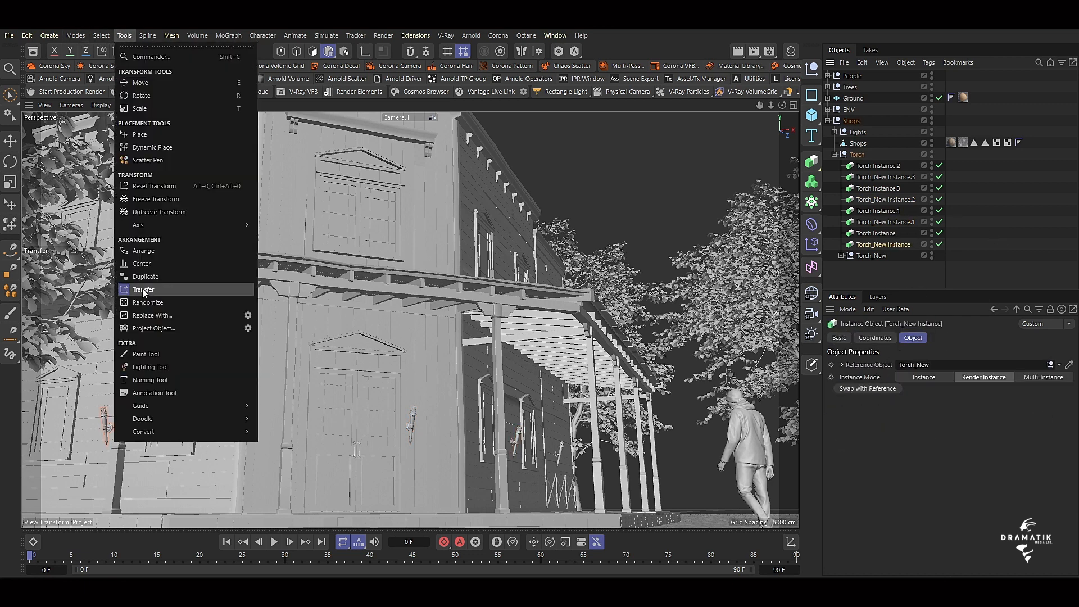
left_click(141, 290)
left_click_drag(878, 233, 920, 366)
Delete the four old Torch instances from the Torch null.
left_click(883, 166)
left_click(889, 188, "ctrl")
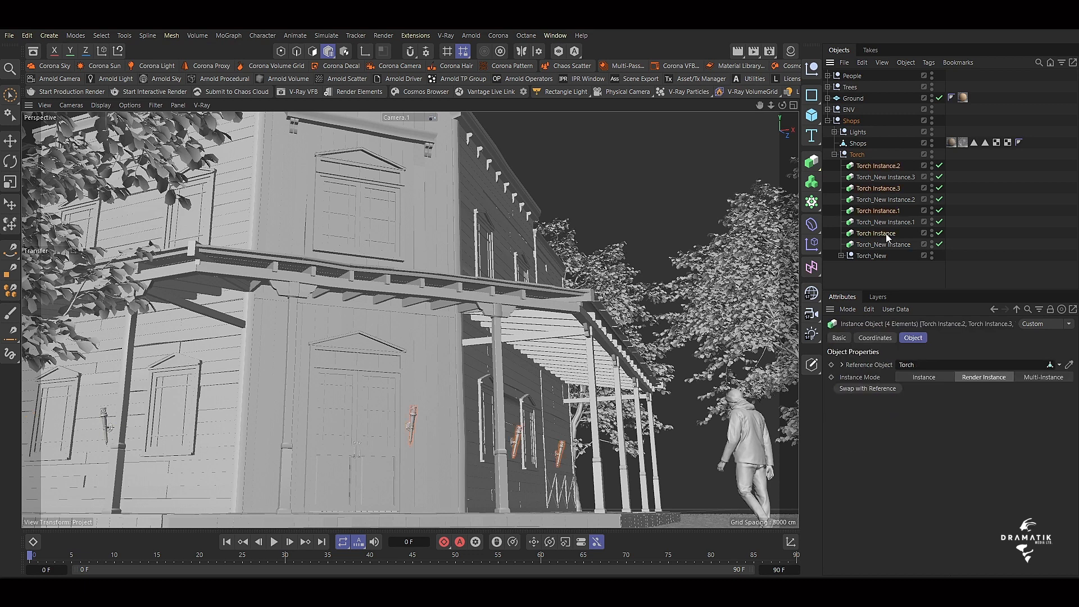
key("Delete")
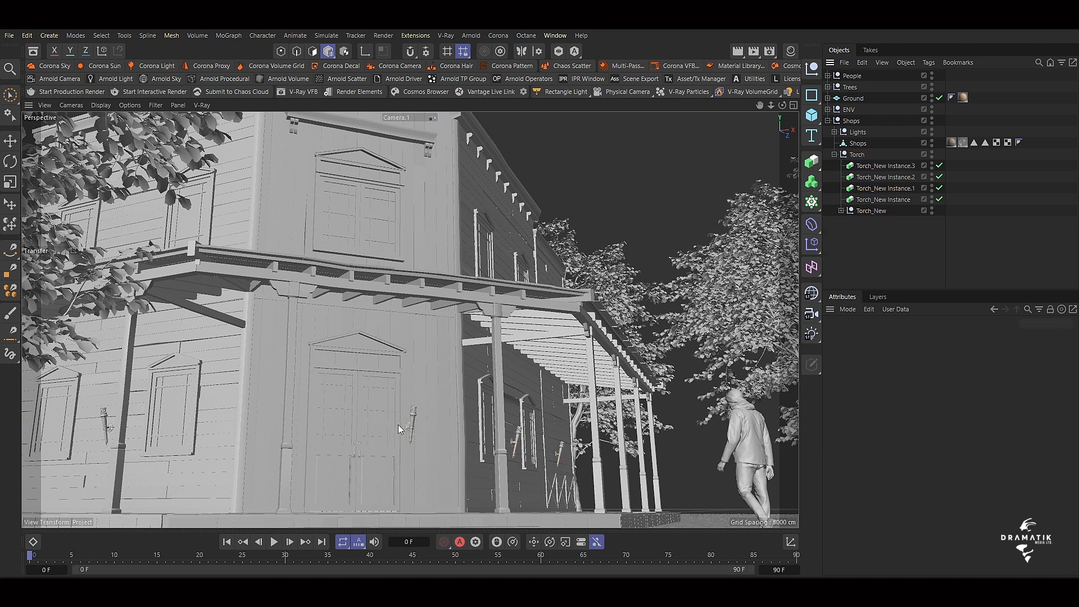
Examine the contents of the Torch_New, Lights, ENV, Ground, Trees and People groups and the tags available for Camera.1.
left_click(840, 210)
left_click(10, 142)
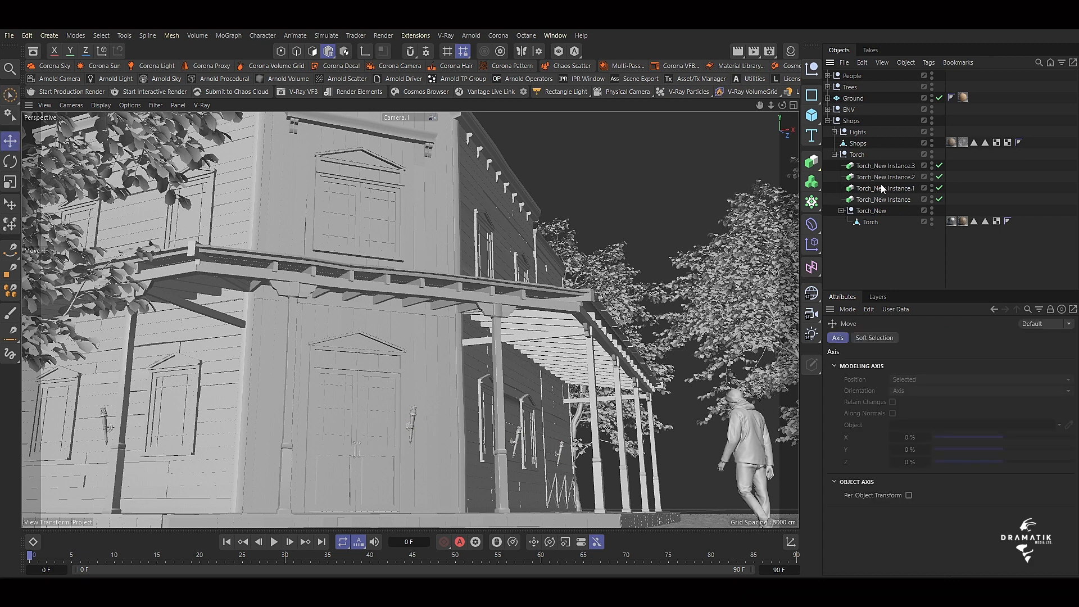
left_click(834, 131)
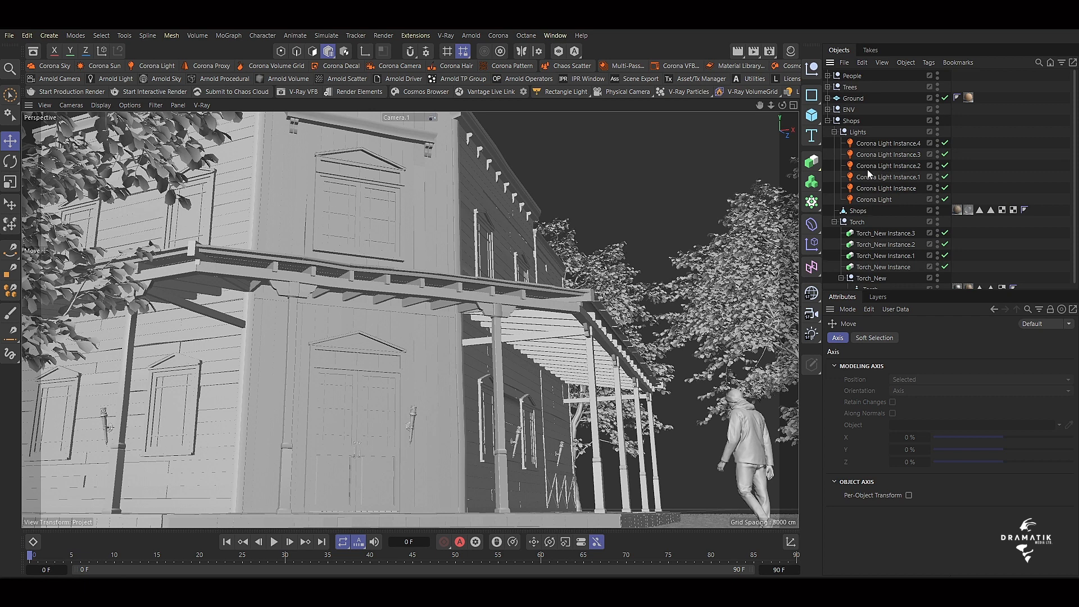
left_click(834, 131)
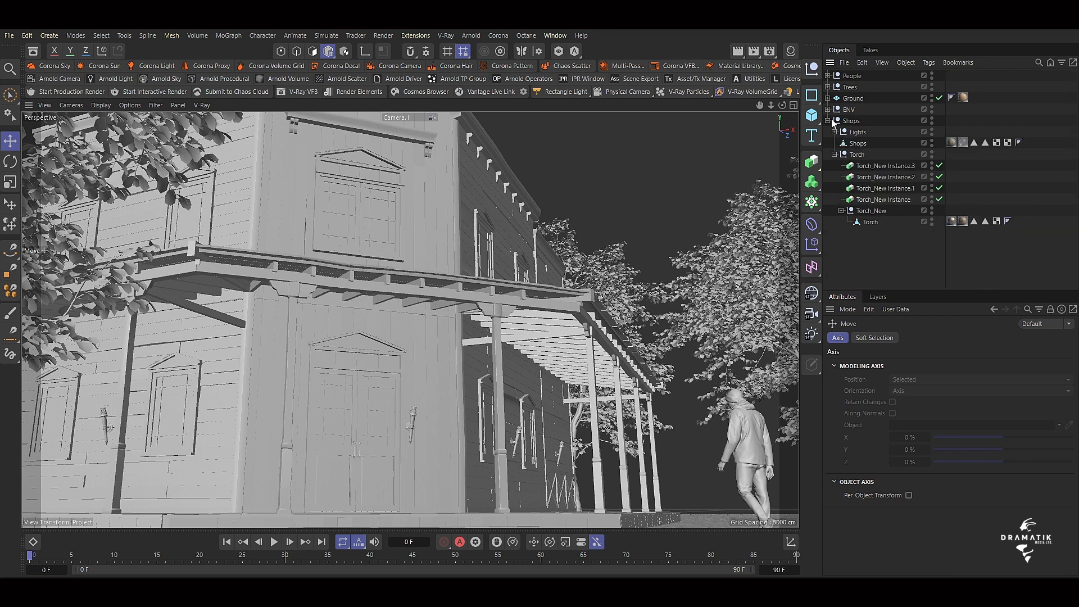
left_click(849, 109)
left_click(828, 109)
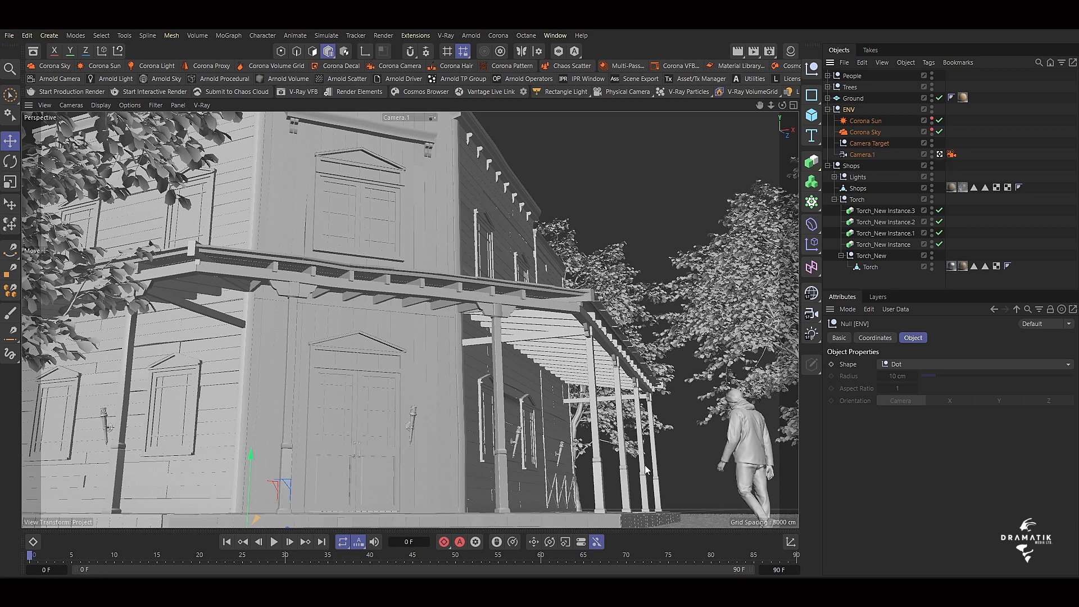
left_click(827, 110)
left_click(828, 98)
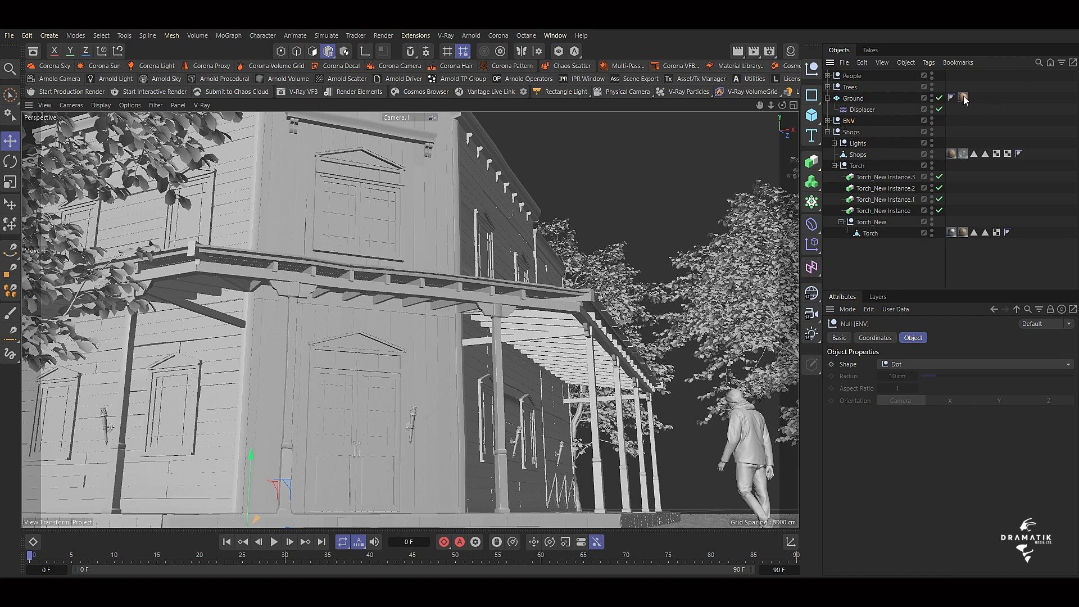
left_click(827, 98)
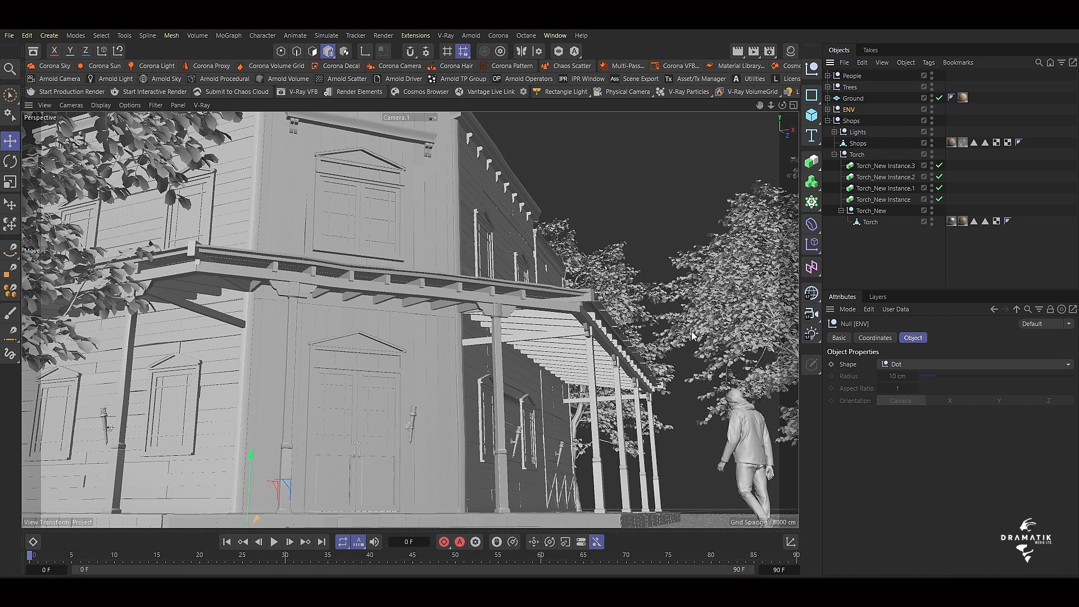
left_click(827, 88)
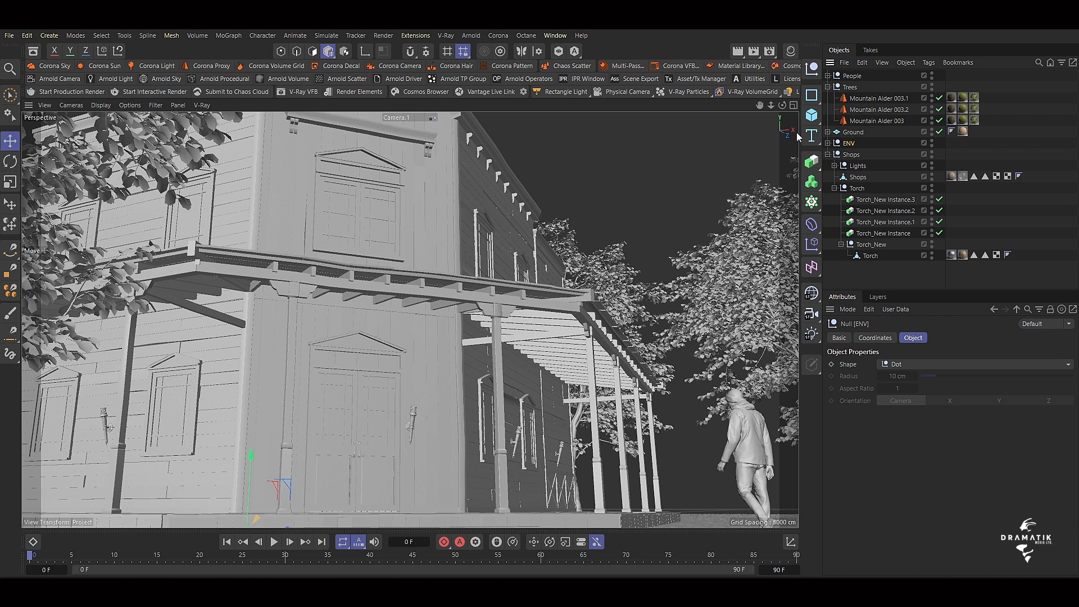
left_click(827, 87)
left_click(828, 76)
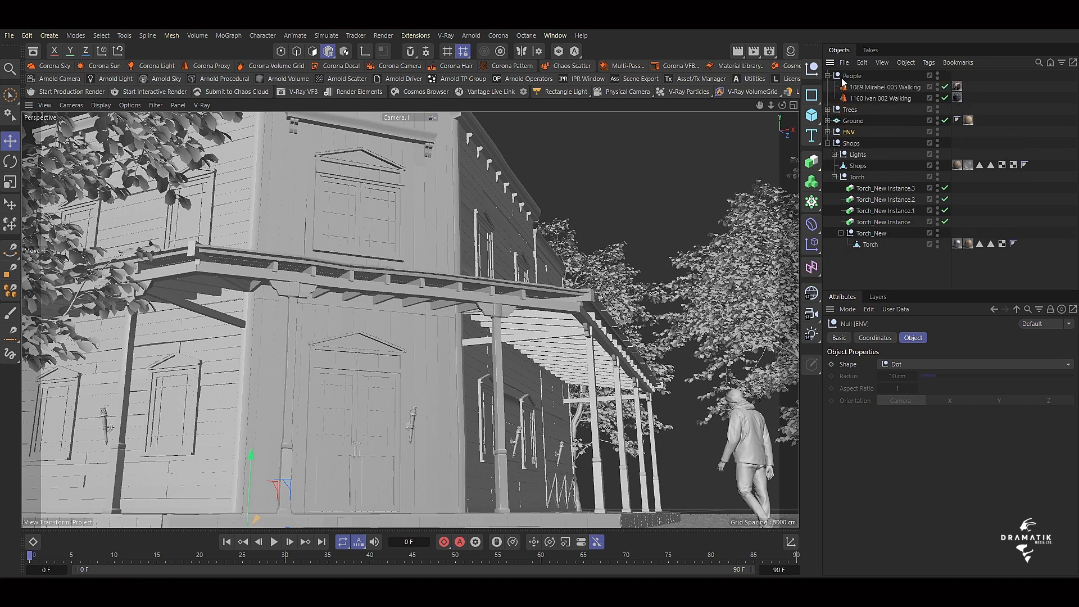
left_click(884, 87)
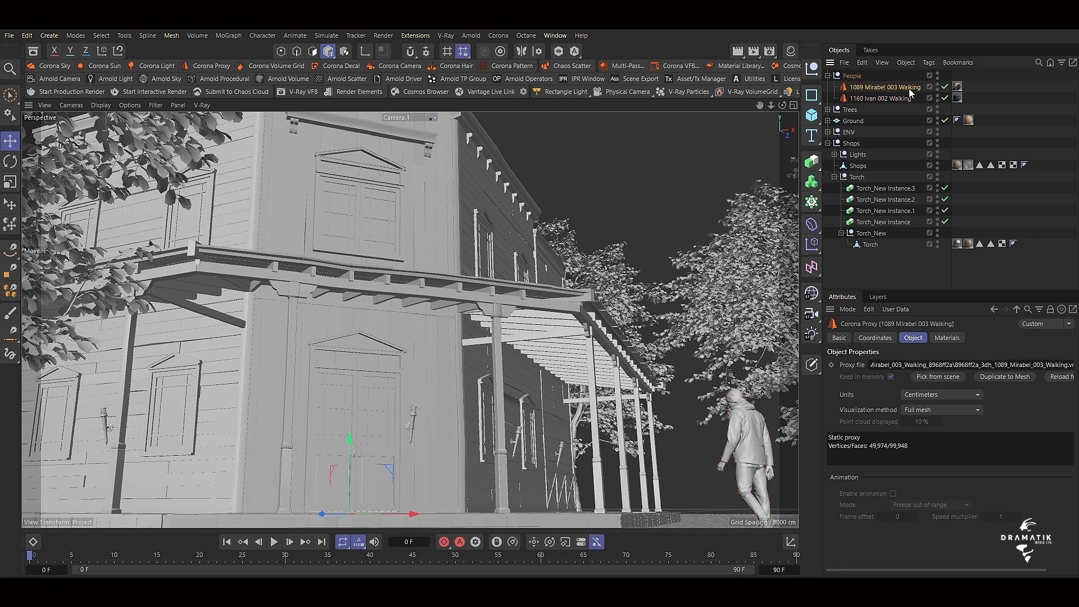
left_click(828, 76)
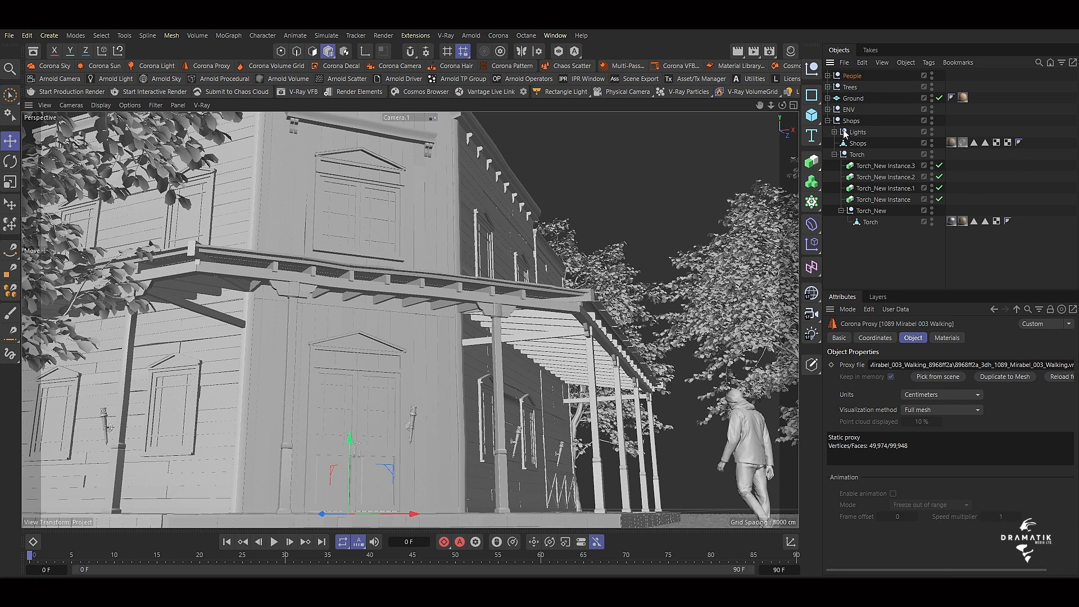
left_click(827, 109)
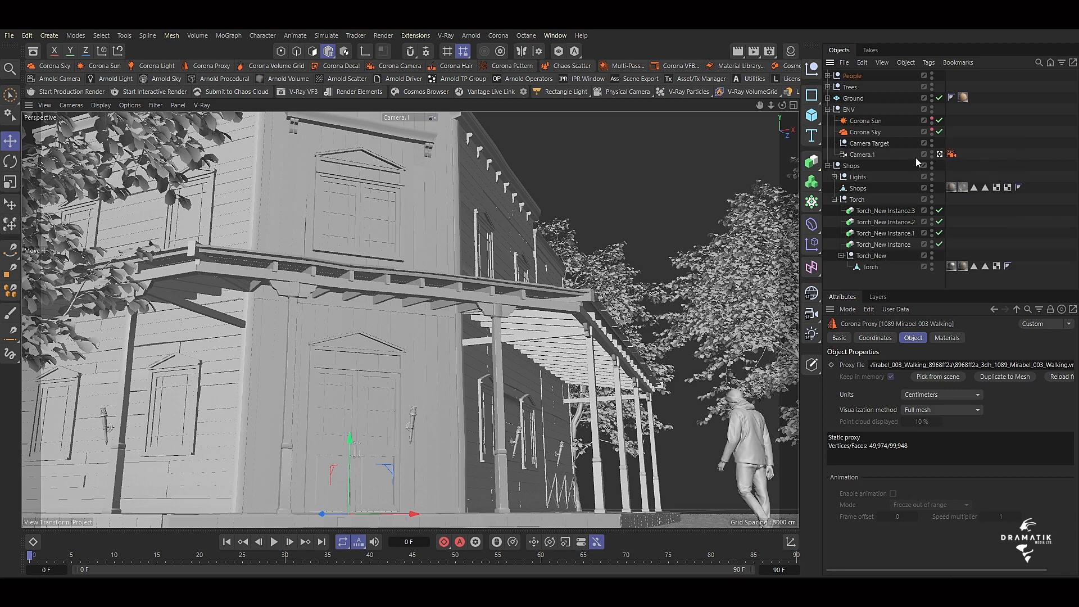
right_click(872, 153)
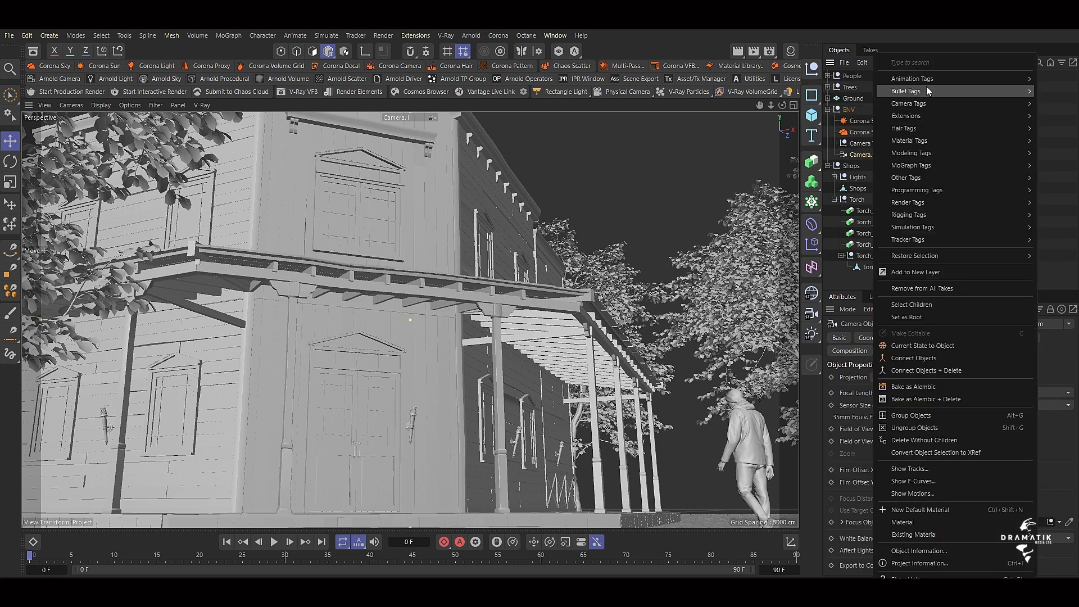
mouse_move(926, 80)
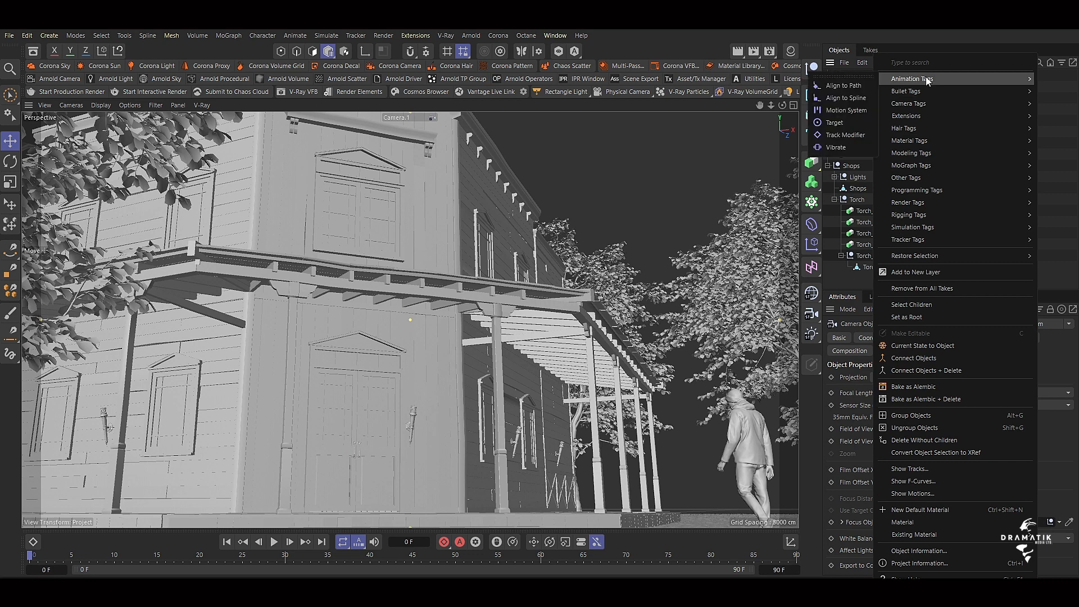
mouse_move(923, 104)
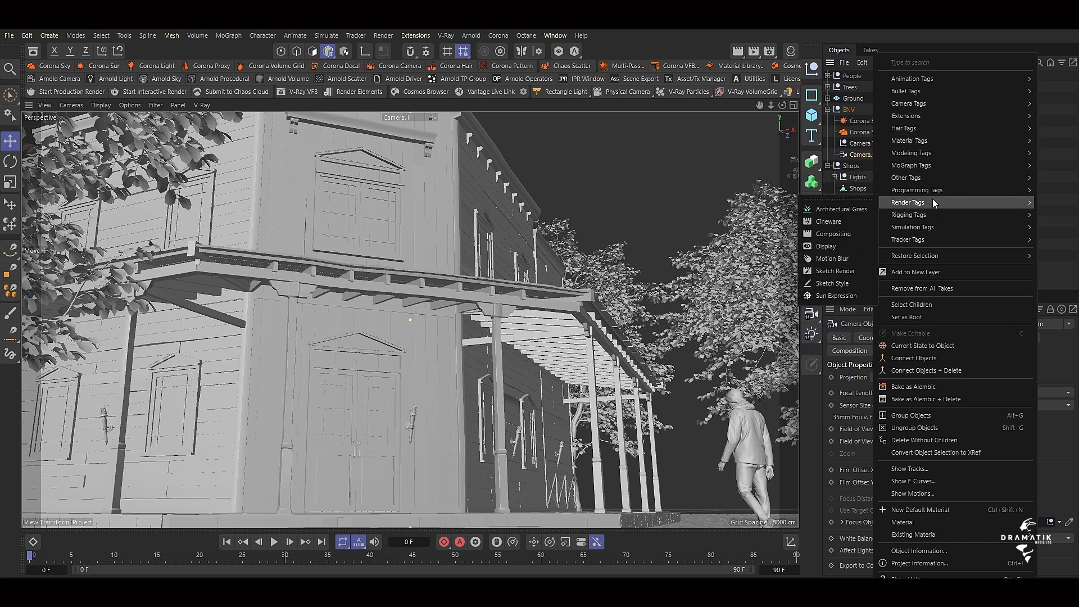
mouse_move(928, 178)
left_click(1068, 216)
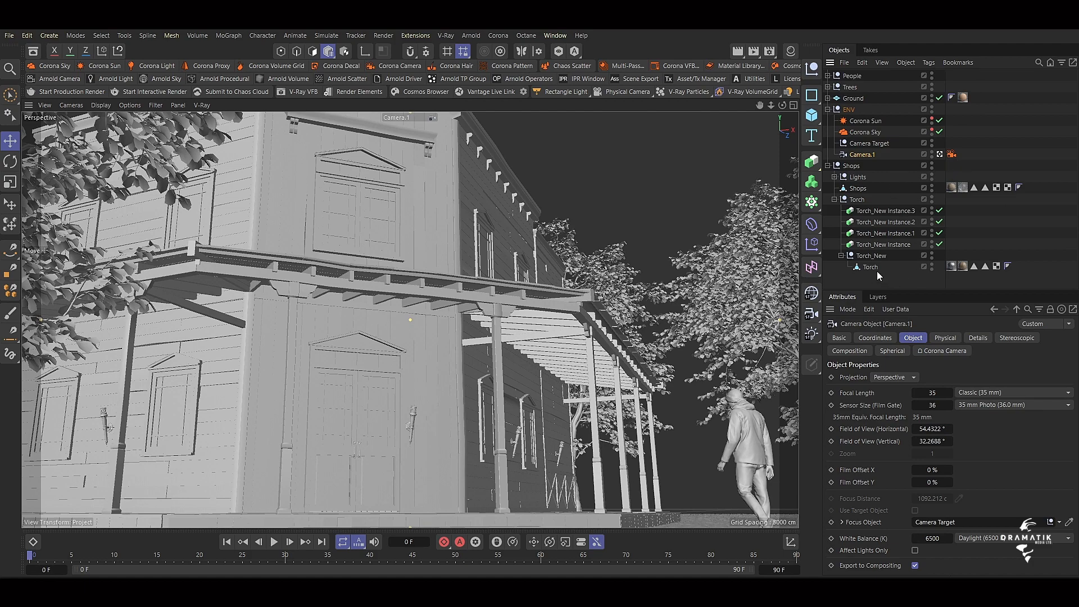
Leave the Camera.1 view for the default camera and frame the original torch in Torch_New up close.
left_click(939, 153)
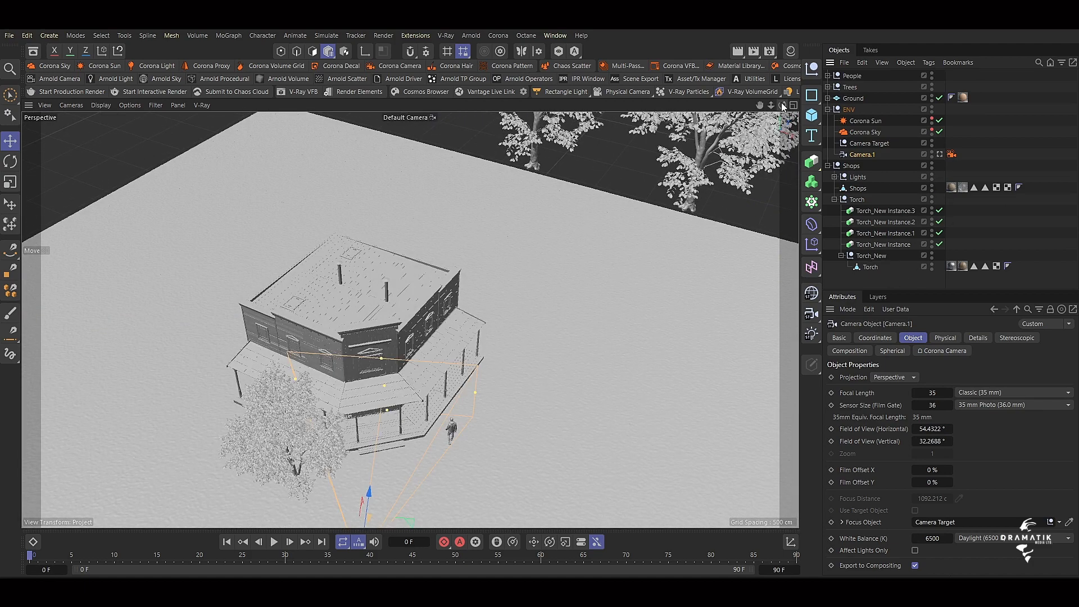
left_click_drag(771, 105, 736, 105)
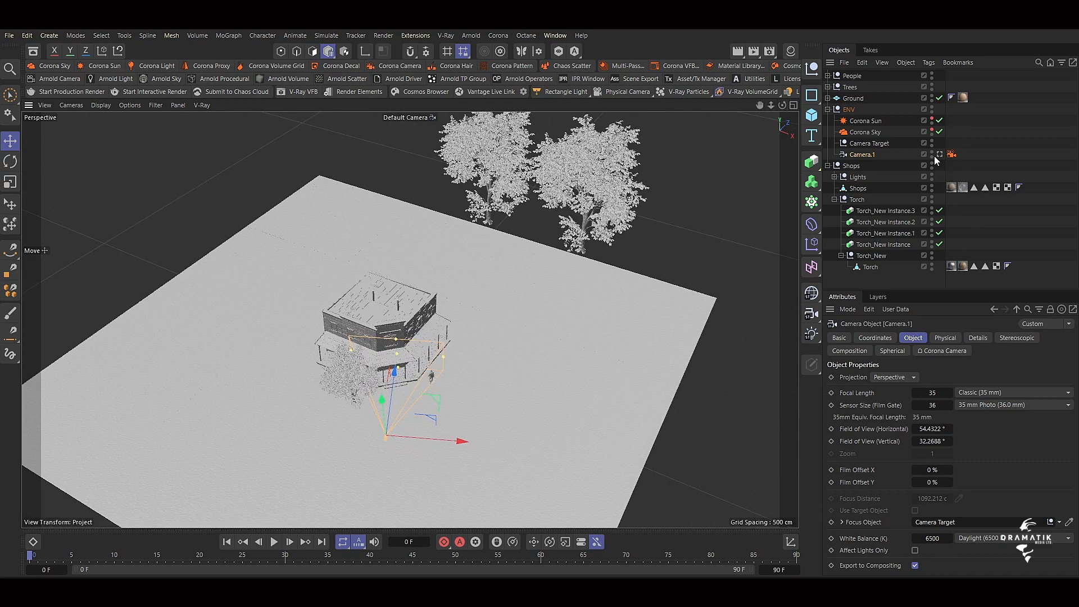
left_click(868, 257)
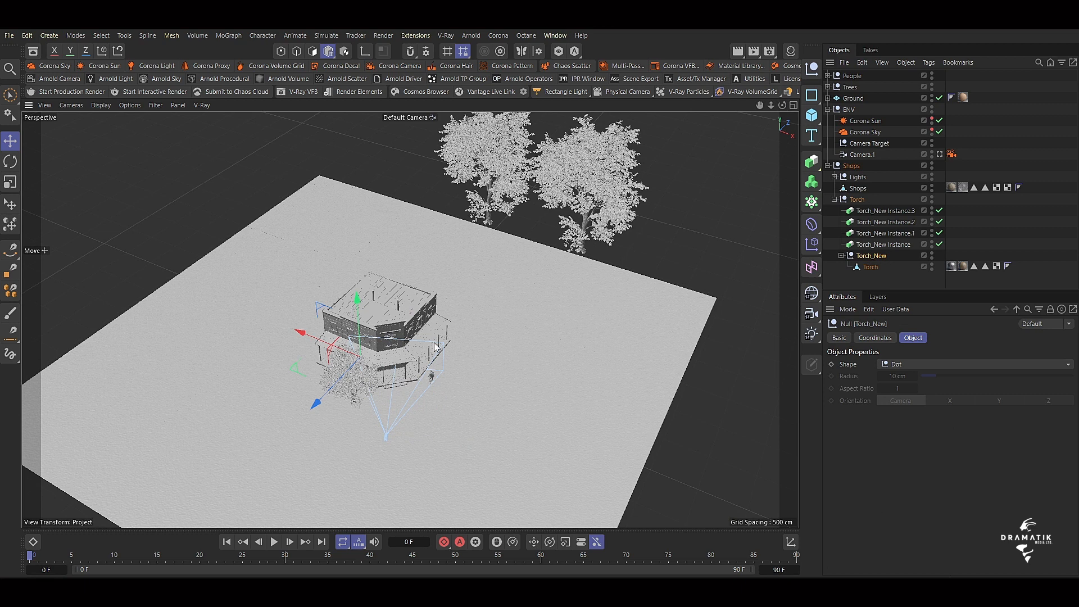
key("o")
left_click_drag(764, 107, 749, 116)
left_click_drag(760, 106, 783, 139)
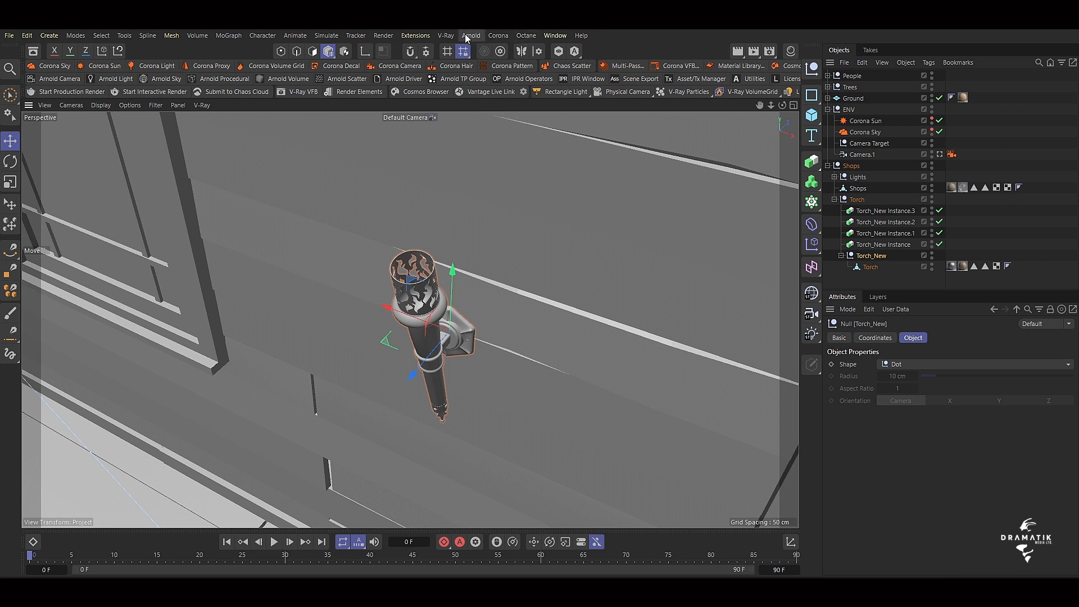
Add a Corona Volume Grid and make it a child of the Torch_New null.
left_click(495, 35)
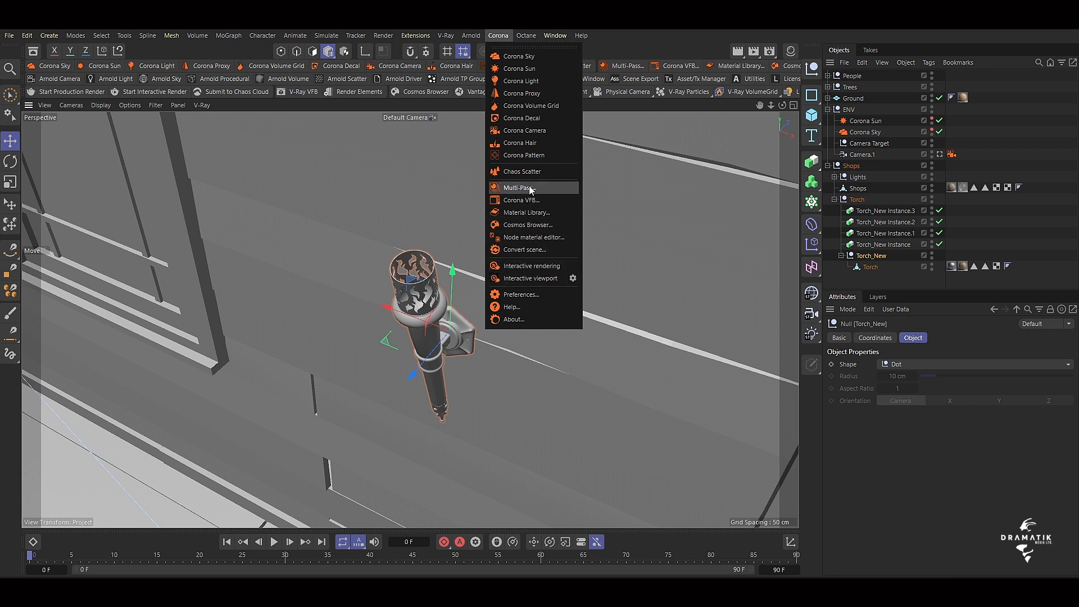
left_click(524, 107)
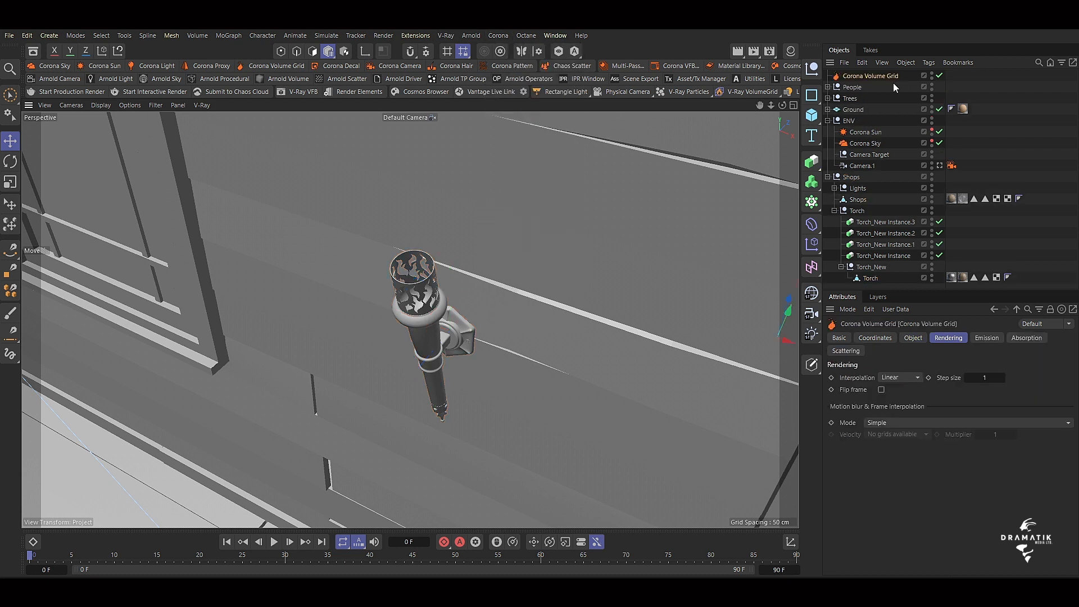
left_click_drag(876, 76, 869, 268)
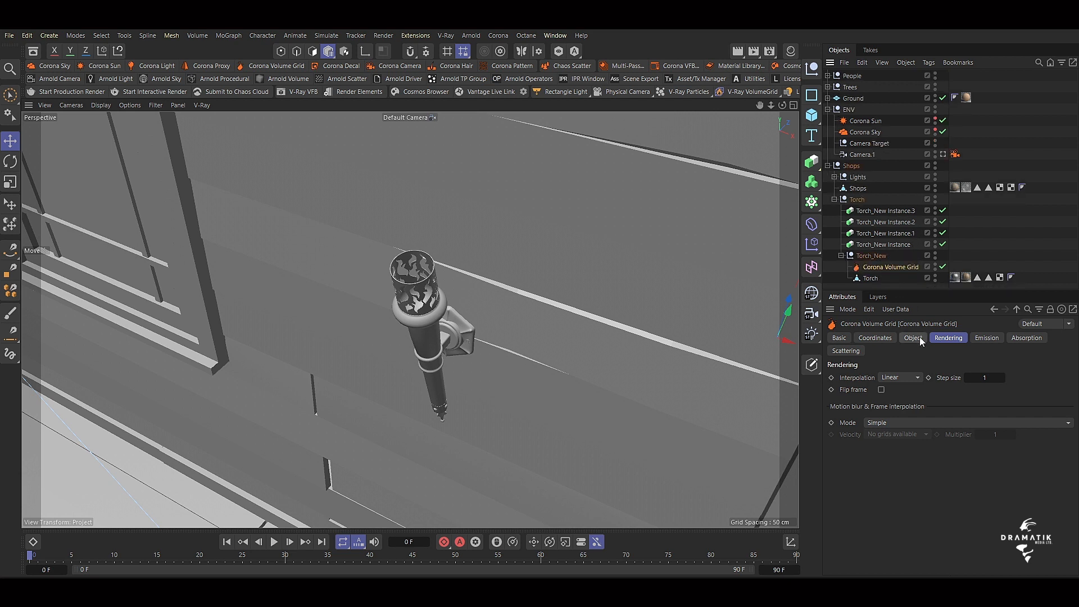
Load the VDB sequence into the Corona Volume Grid from Default Simulation Scene_0000.vdb in the Desktop Cache folder.
left_click(879, 339)
left_click(913, 339)
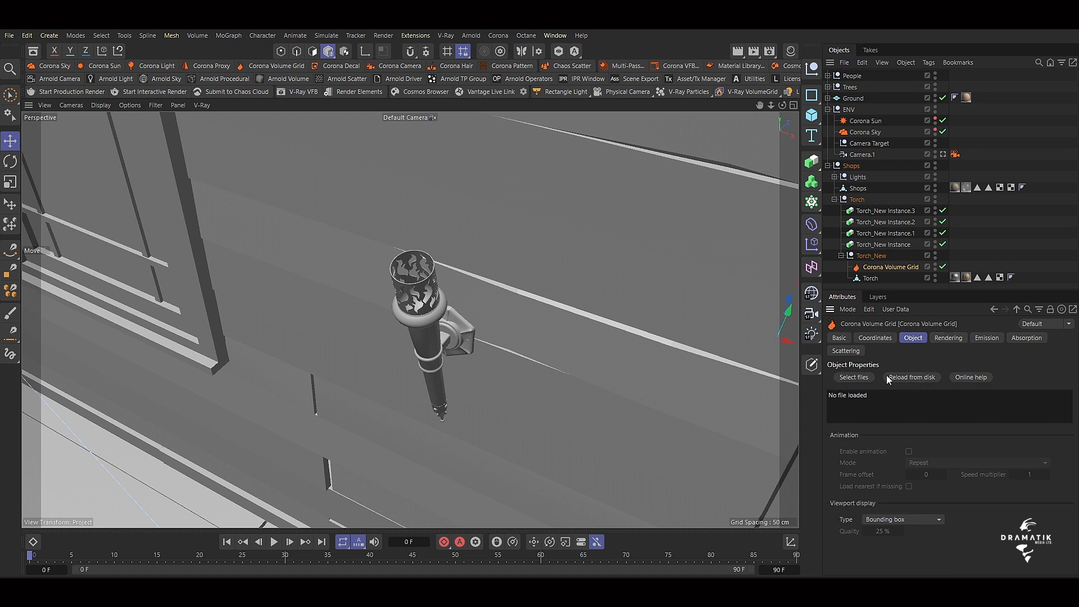
left_click(854, 377)
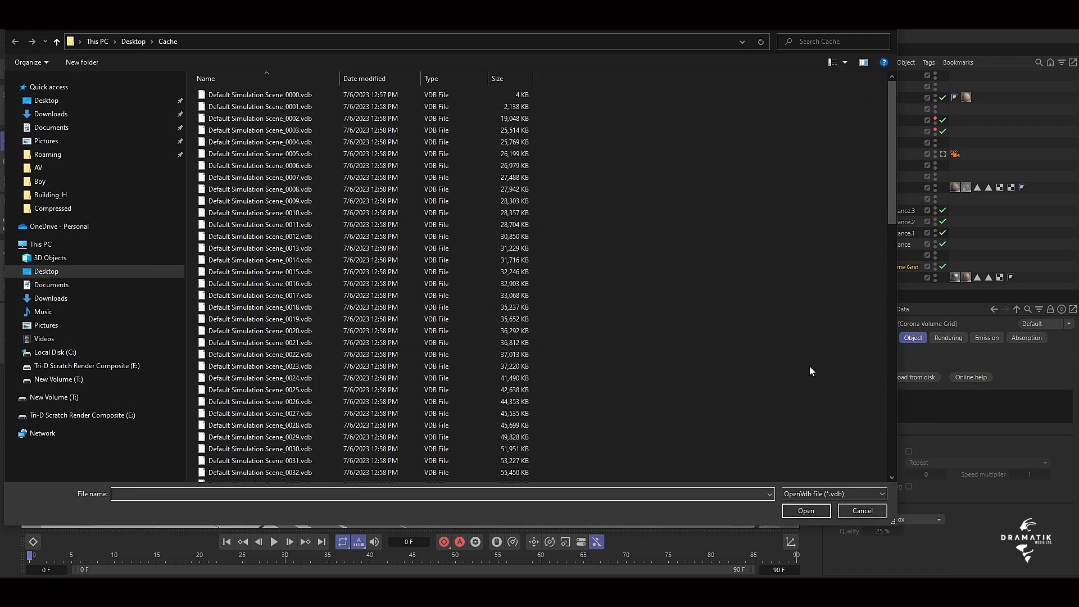
left_click_drag(891, 194, 883, 150)
left_click(270, 97)
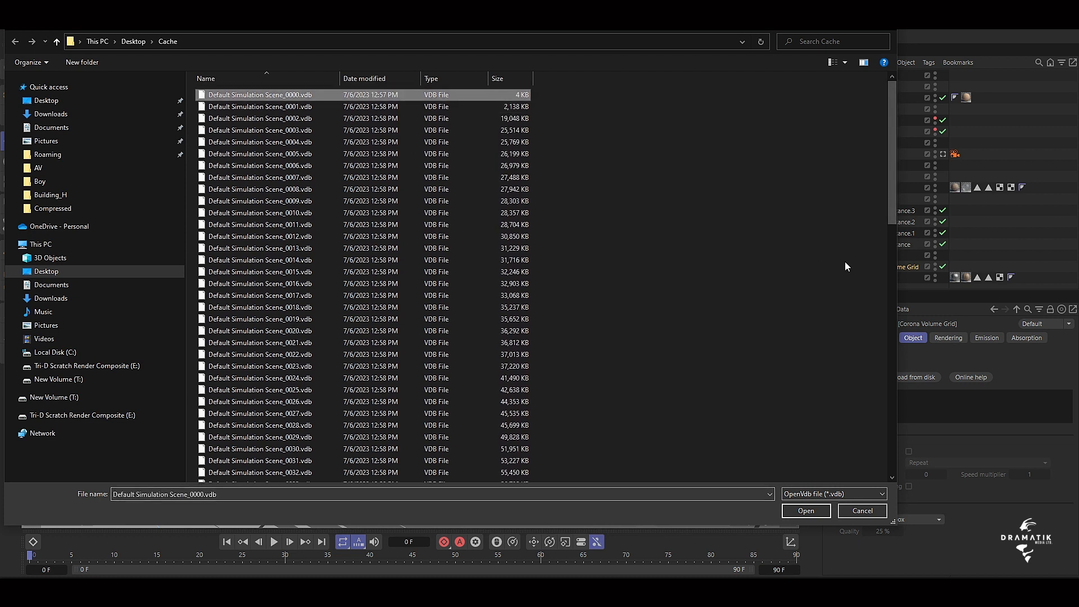
left_click(807, 511)
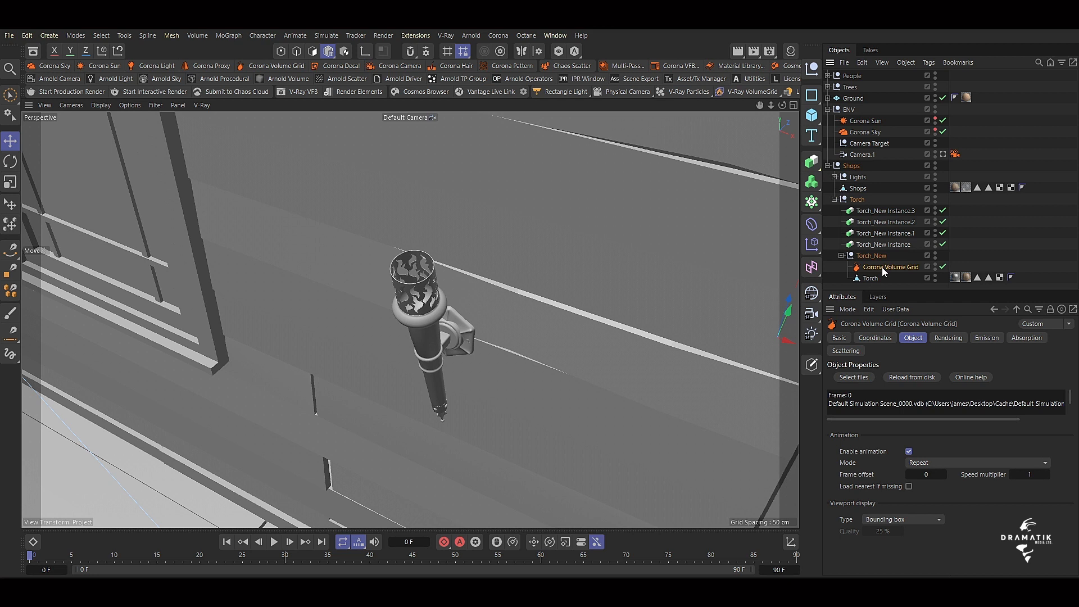
Transfer the Corona Volume Grid to the position and rotation of the Torch_New null.
left_click(122, 36)
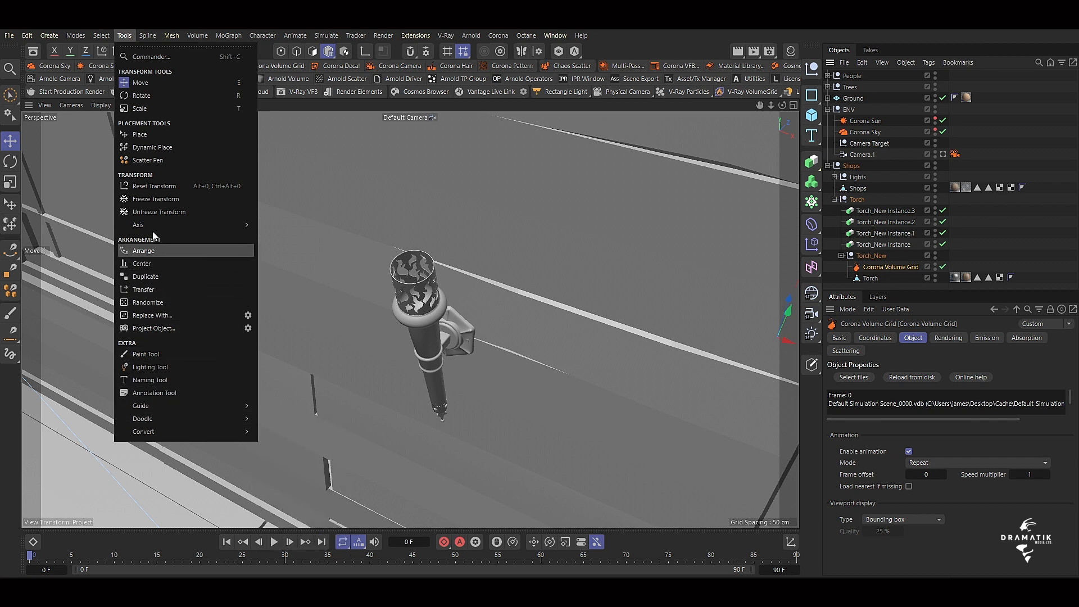
left_click(160, 289)
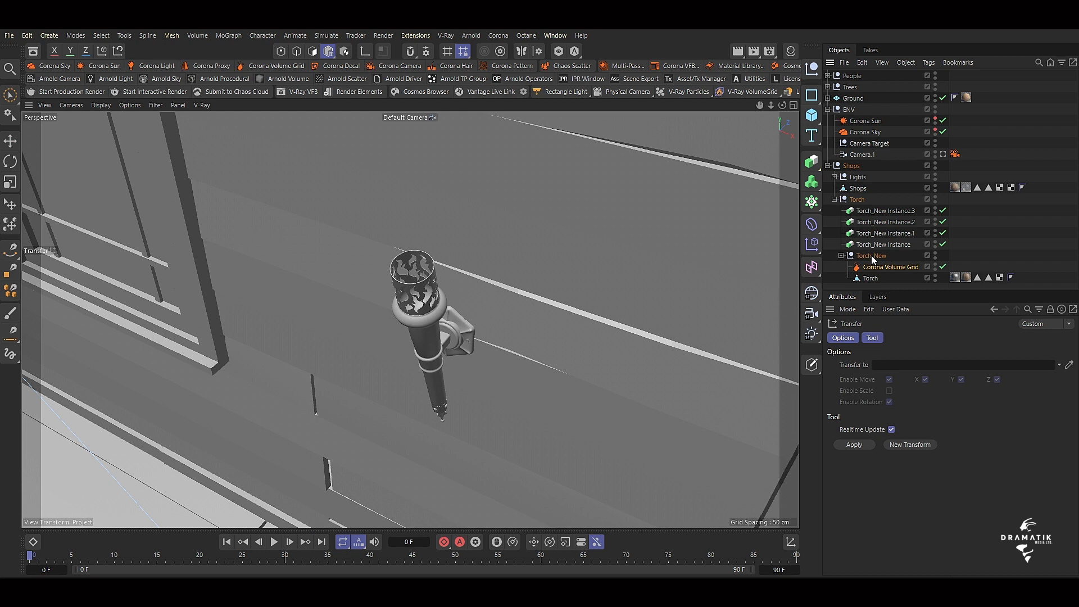
left_click_drag(873, 259, 902, 365)
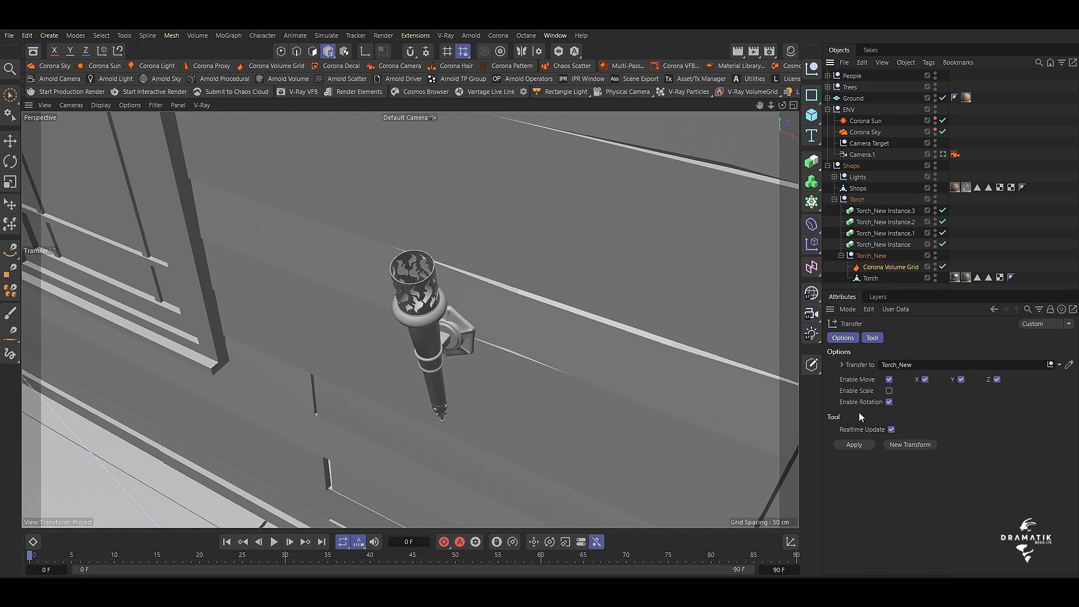
left_click(854, 445)
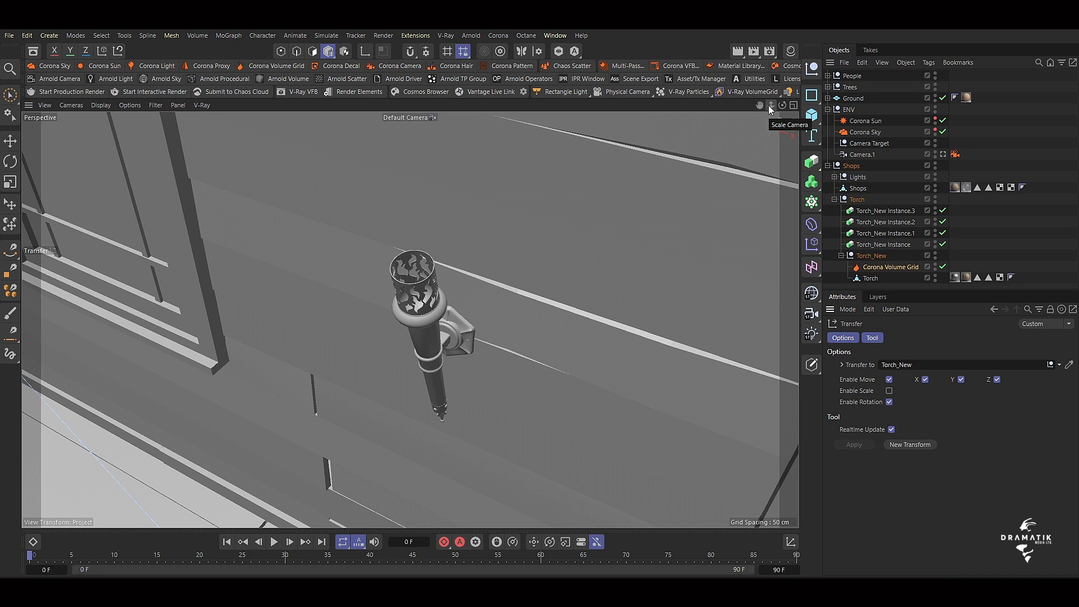
Go to frame 40 and move the Corona Volume Grid outward from the wall, in front of the original torch.
left_click_drag(770, 107, 860, 107)
left_click_drag(773, 108, 877, 108)
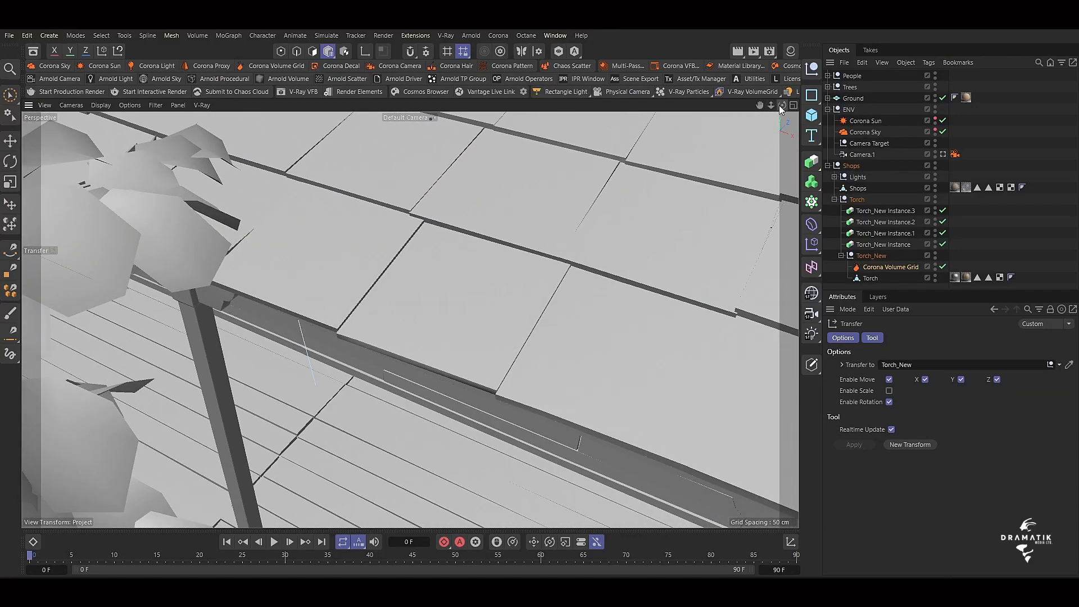
left_click_drag(781, 106, 778, 70)
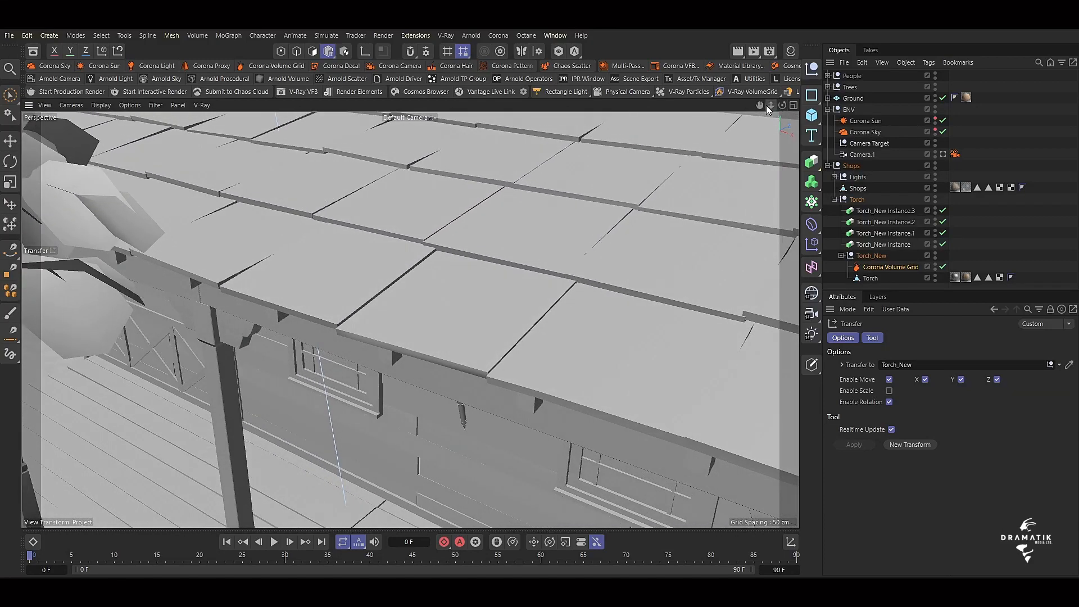
left_click_drag(760, 106, 705, 34)
left_click(880, 268)
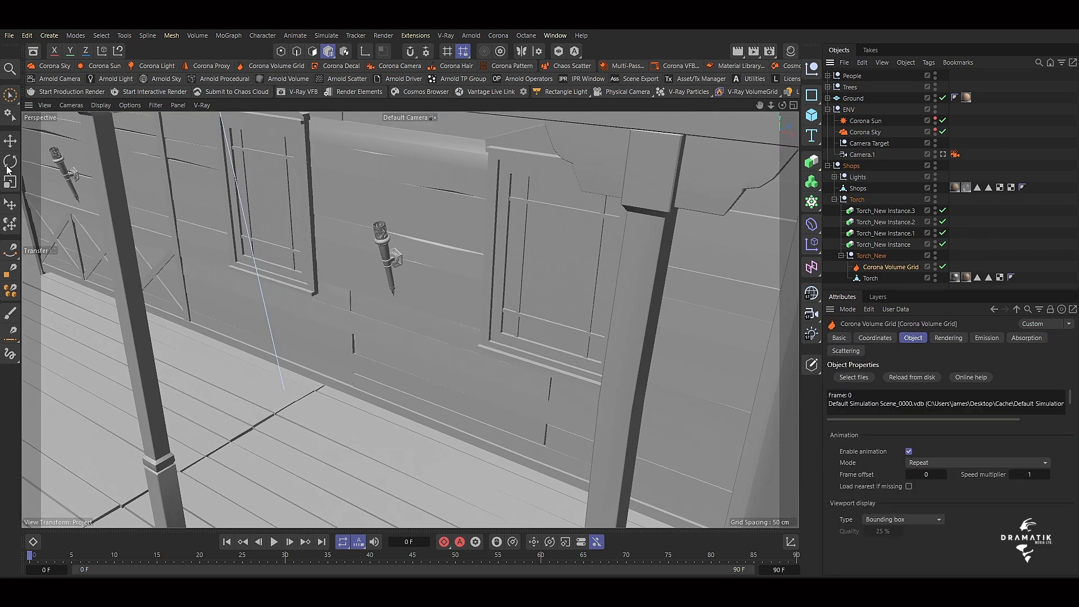
left_click(10, 144)
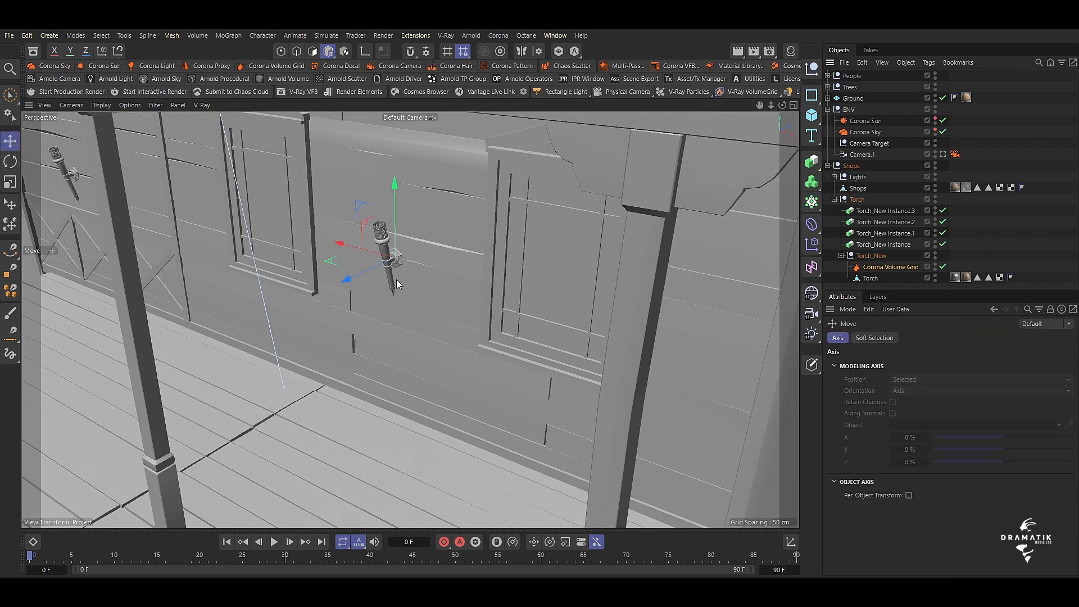
left_click_drag(350, 279, 356, 308)
left_click_drag(30, 557, 369, 556)
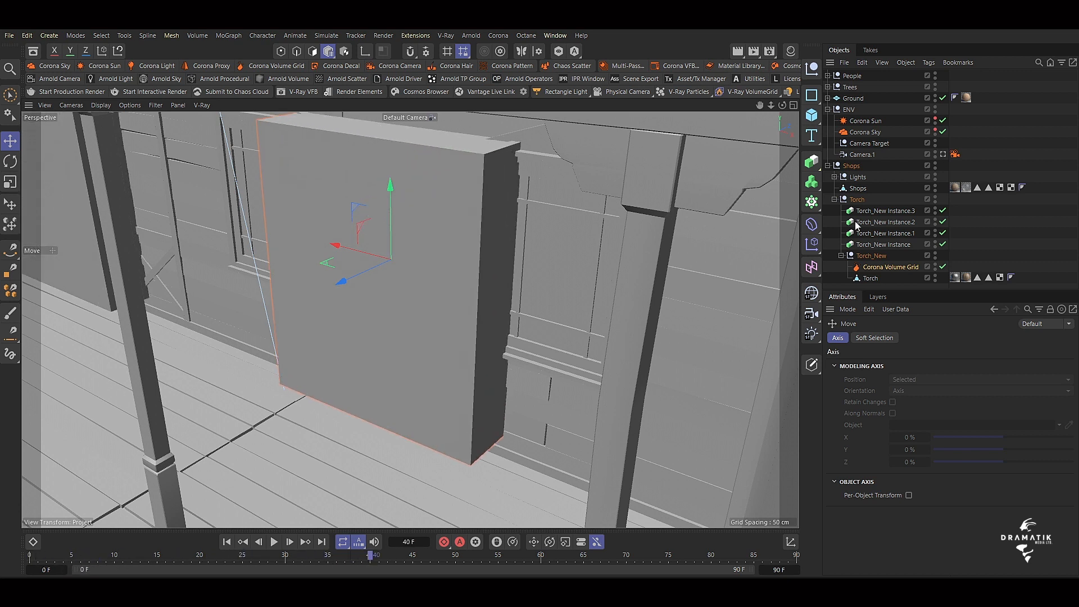
left_click_drag(339, 288, 291, 426)
Set the Corona Volume Grid's viewport display type to Point cloud.
left_click(901, 268)
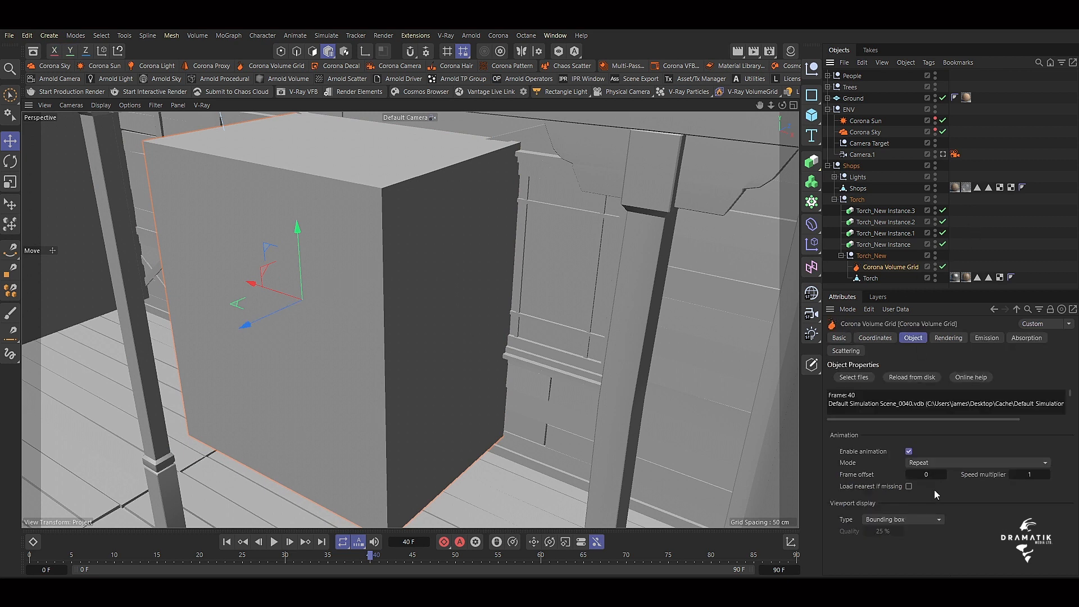
left_click(935, 518)
left_click(899, 546)
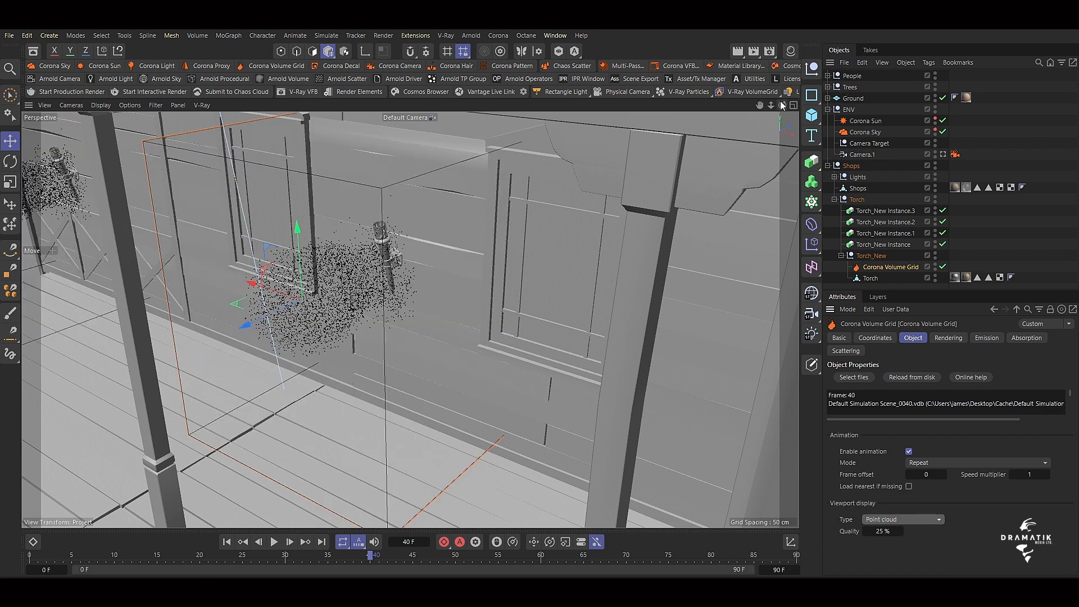
At frame 35, rotate the Corona Volume Grid so its fire column stands upright.
left_click_drag(781, 103, 753, 119)
left_click_drag(409, 318, 584, 255, "alt")
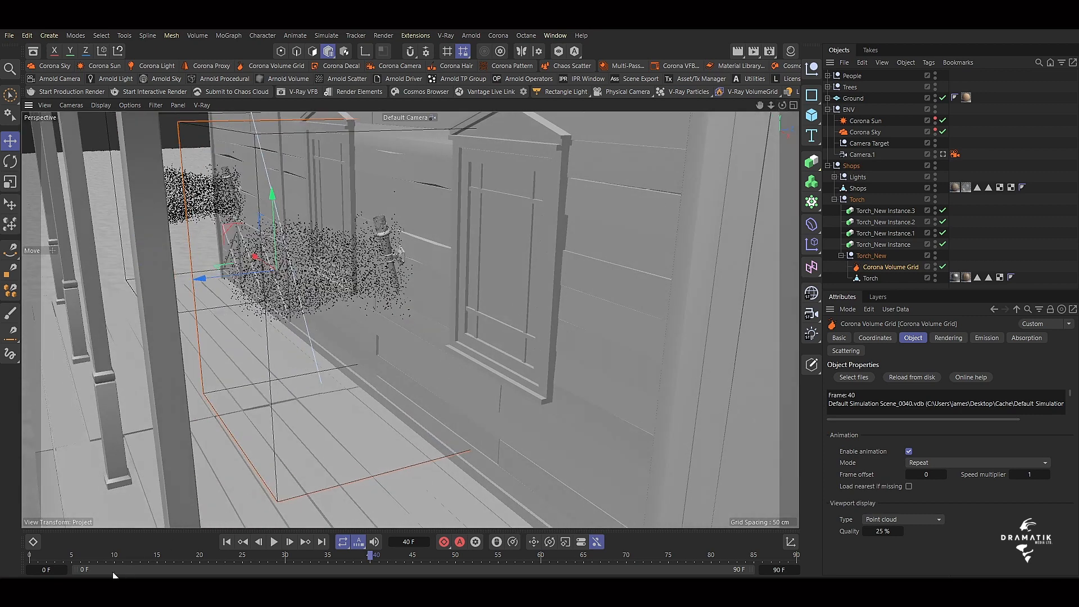
left_click_drag(45, 559, 328, 568)
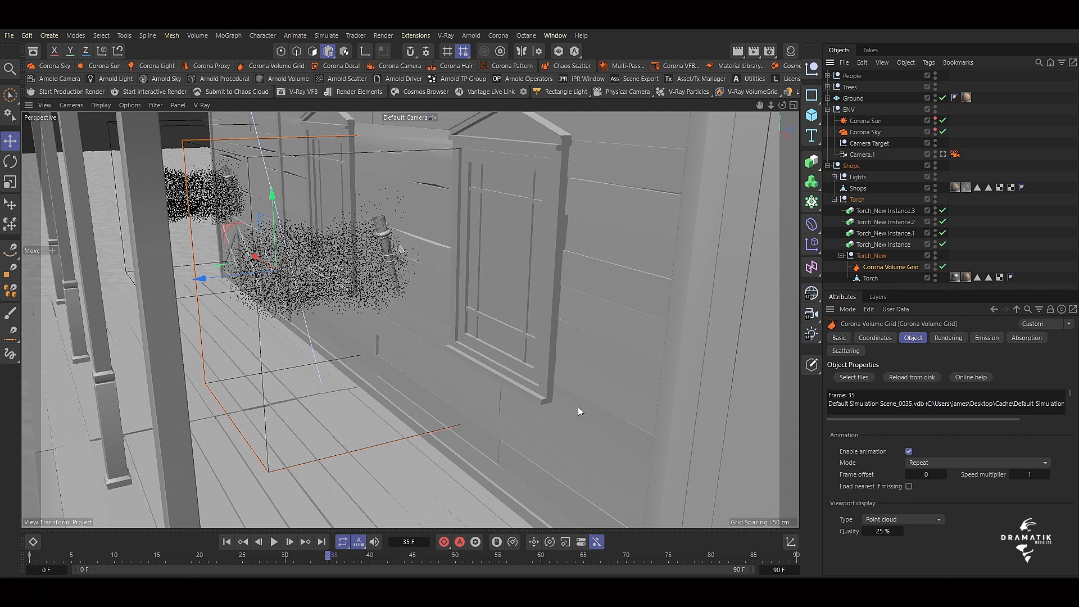
key("r")
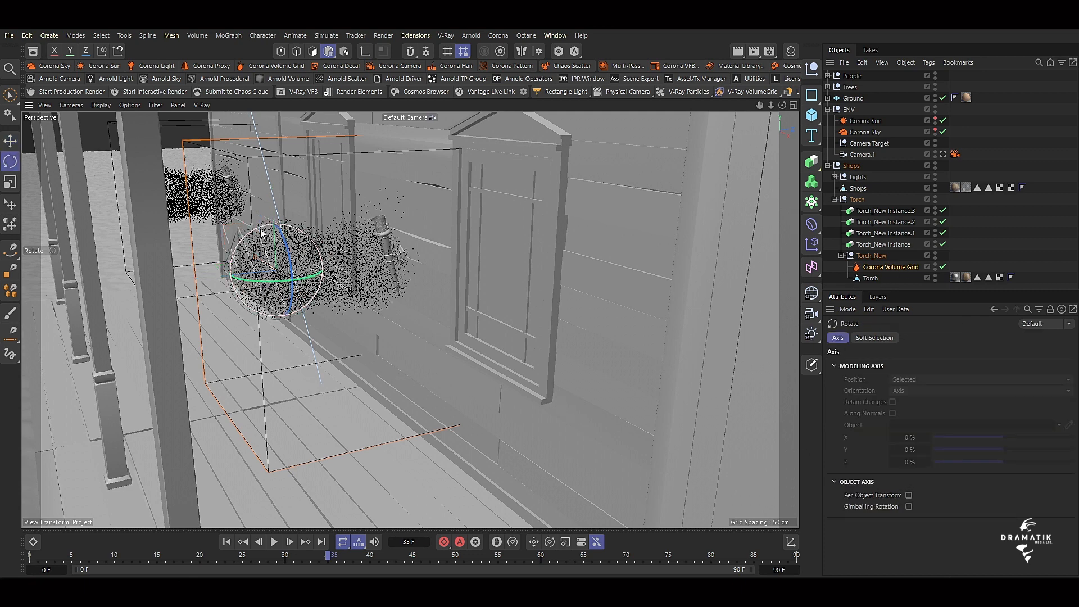
left_click_drag(261, 233, 247, 285)
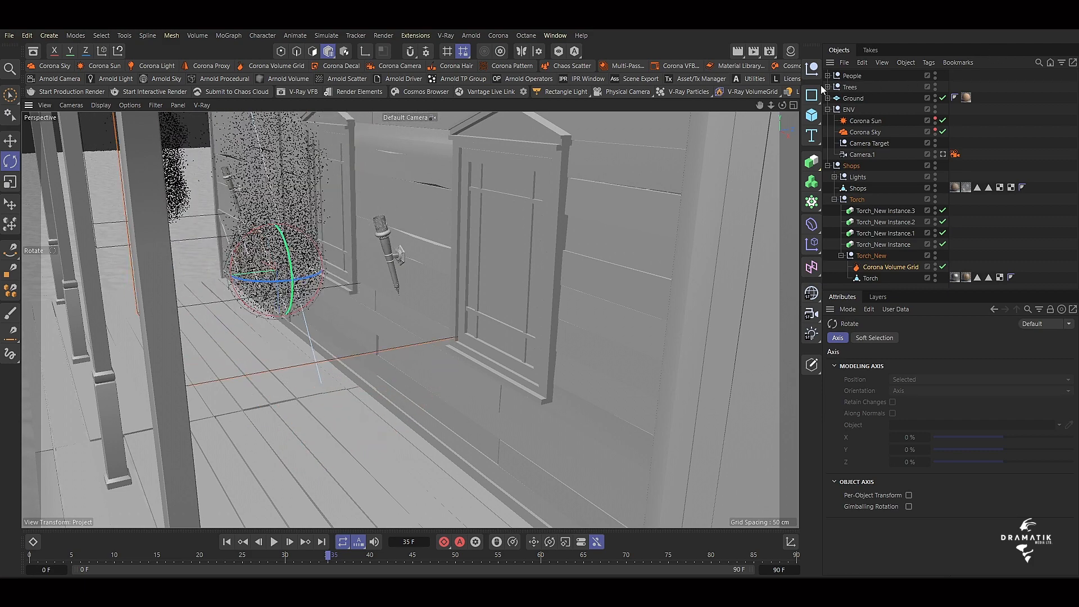
Move the Corona Volume Grid onto the torch, aligning its base with the torch head and offsetting it slightly from the wall.
left_click_drag(782, 106, 842, 115)
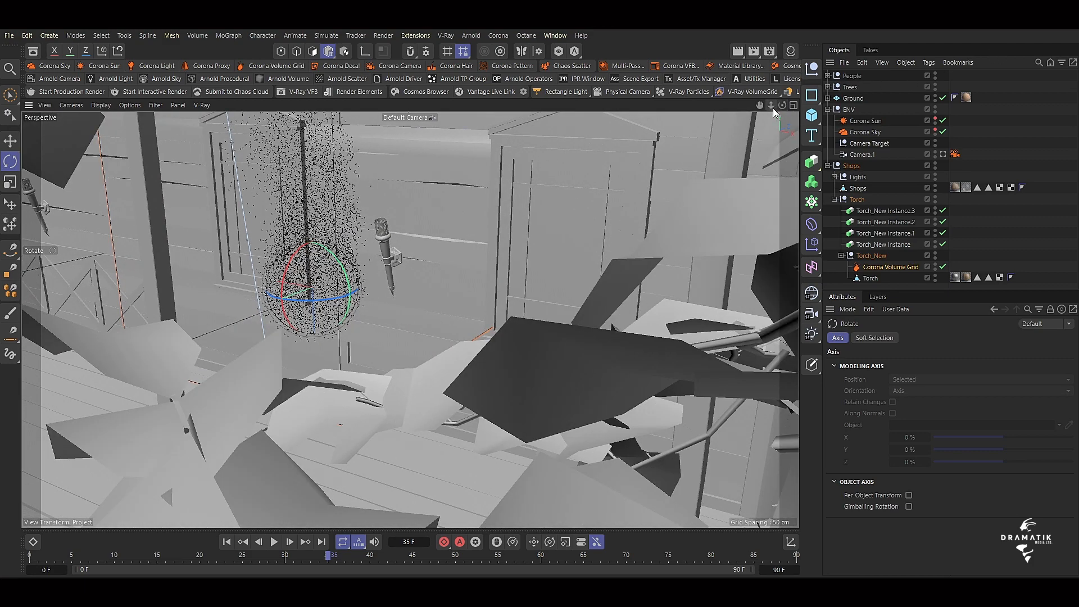
mouse_move(771, 106)
left_mouse_down()
mouse_move(809, 105)
mouse_move(831, 190)
left_mouse_up()
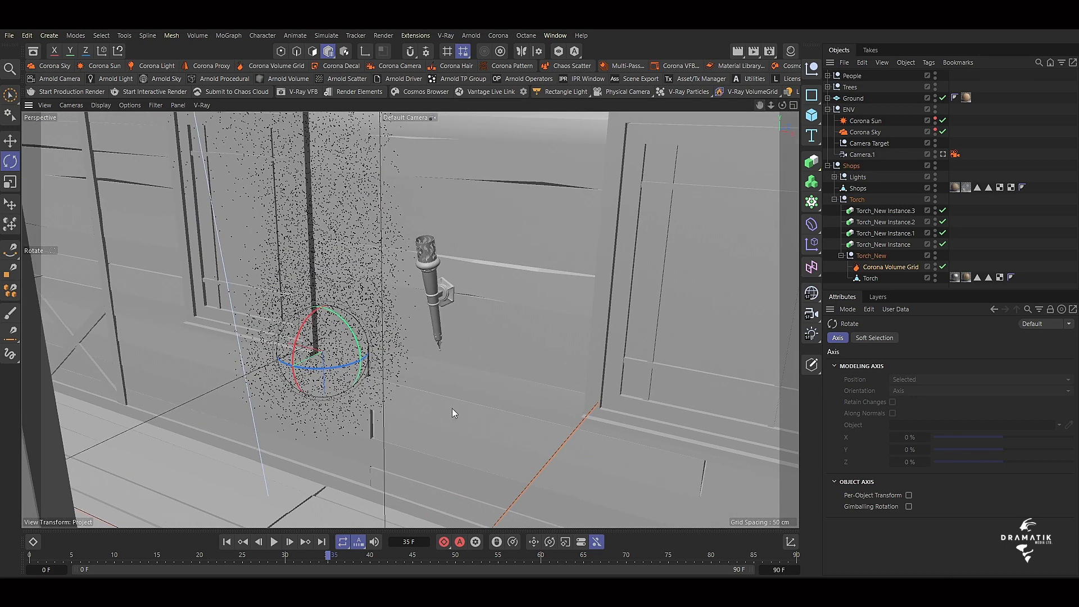
key("space")
left_click_drag(270, 377, 386, 301)
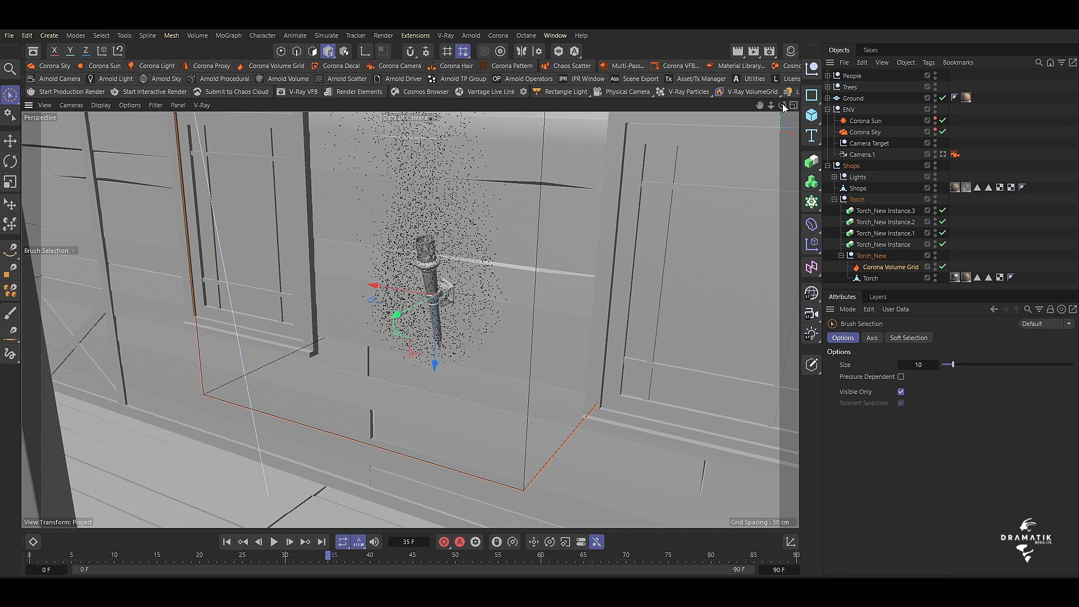
left_click_drag(782, 105, 503, 325)
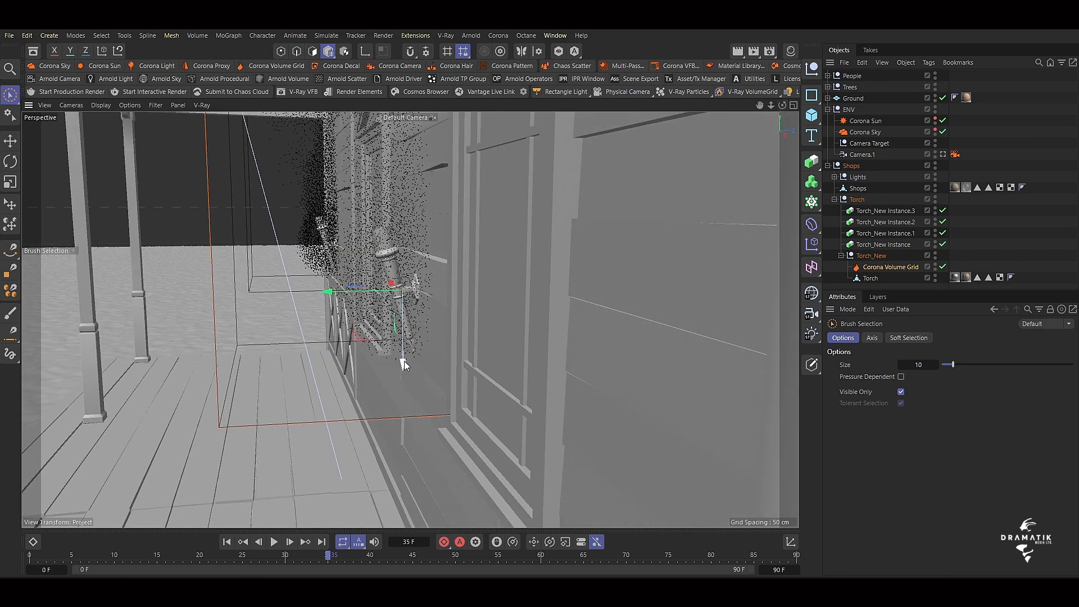
left_click_drag(402, 357, 388, 323)
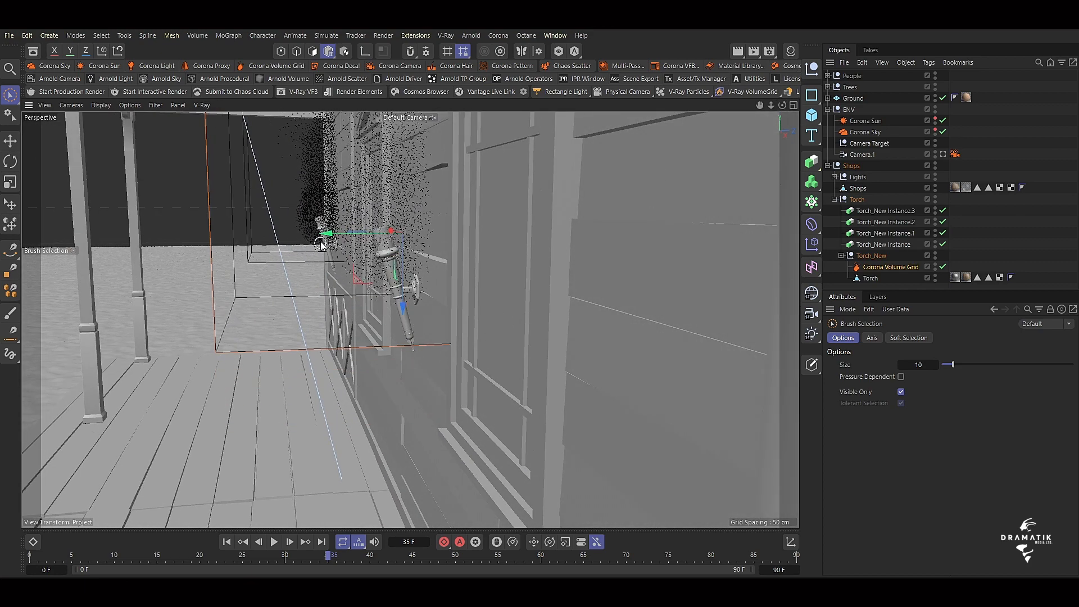
left_click_drag(321, 232, 304, 237)
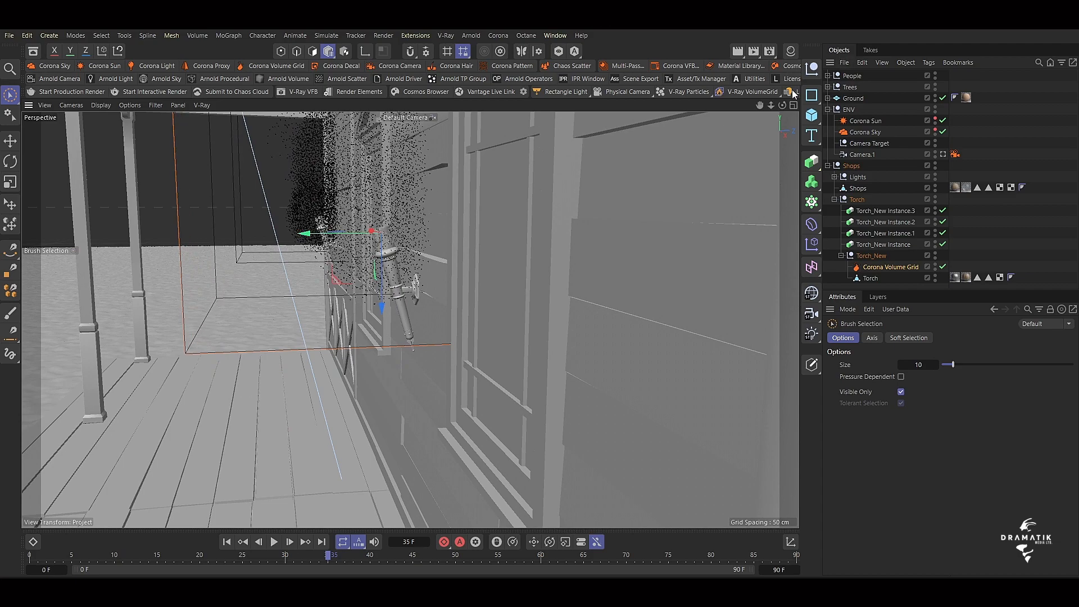
Scale the Corona Volume Grid down uniformly until the base of the fire fits the torch head.
left_click_drag(782, 105, 410, 318)
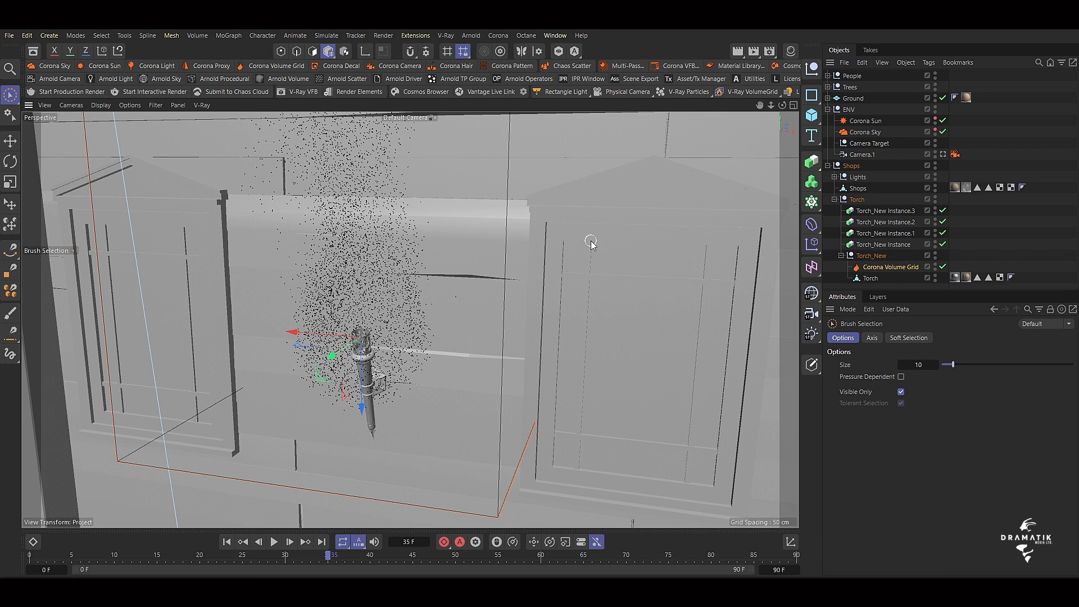
key("t")
left_click_drag(609, 233, 598, 256)
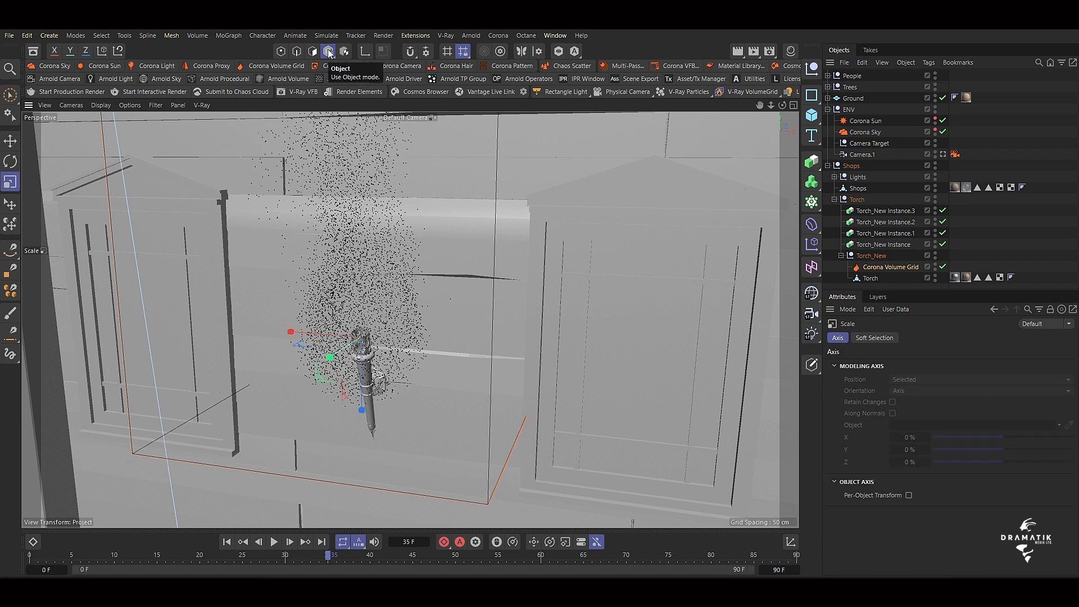
left_click_drag(328, 51, 357, 71)
left_click_drag(587, 220, 500, 345)
left_click_drag(529, 250, 509, 325)
left_click_drag(329, 50, 362, 89)
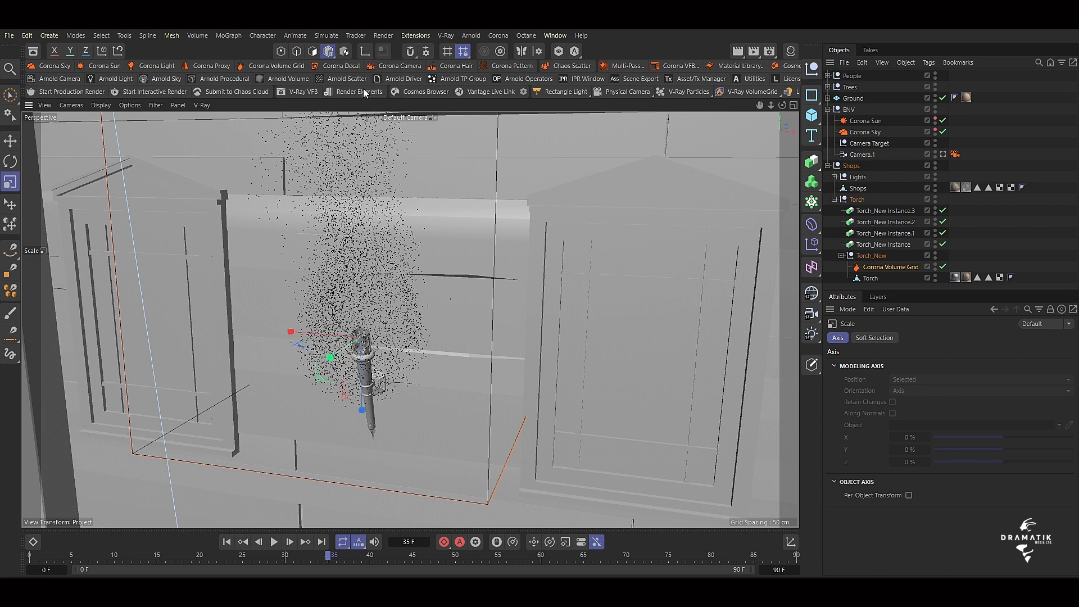
left_click_drag(600, 226, 424, 444)
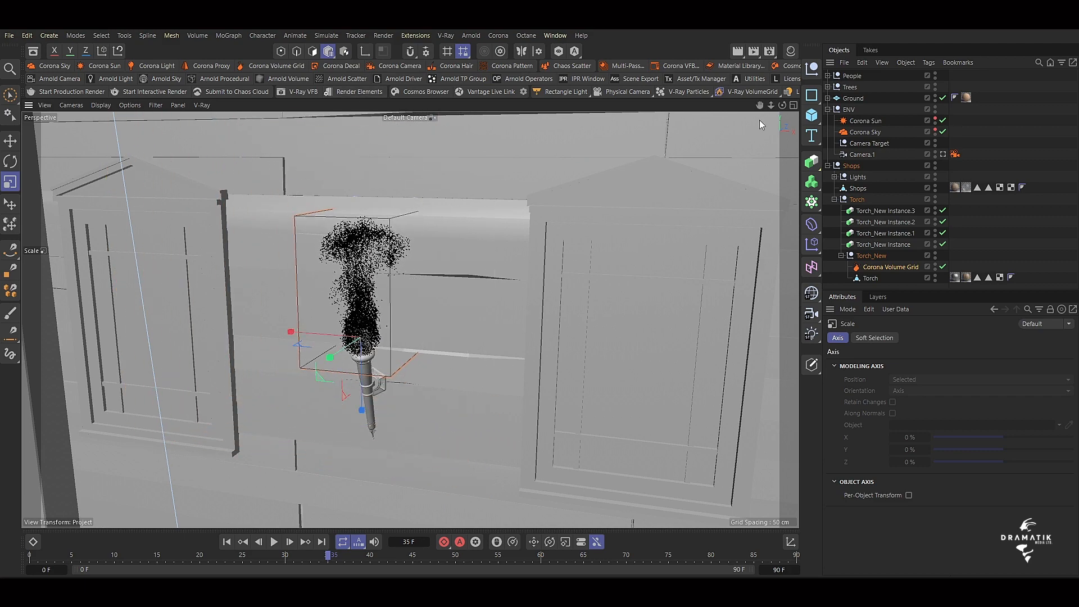
Raise the scaled Corona Volume Grid slightly so the fire starts at the top of the torch.
left_click_drag(782, 106, 555, 255)
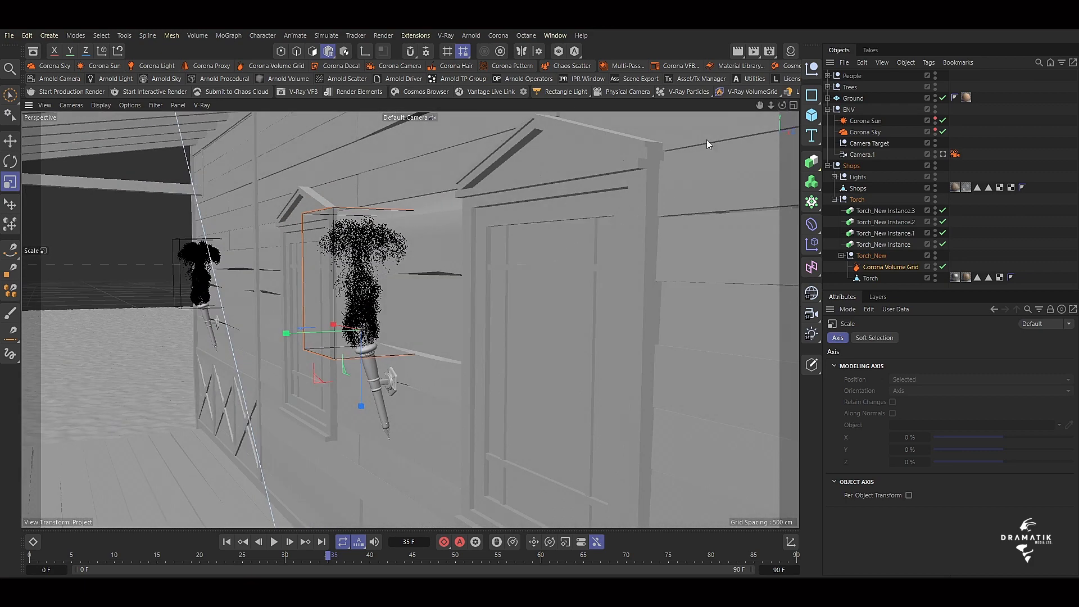
left_click_drag(771, 106, 409, 319)
key("space")
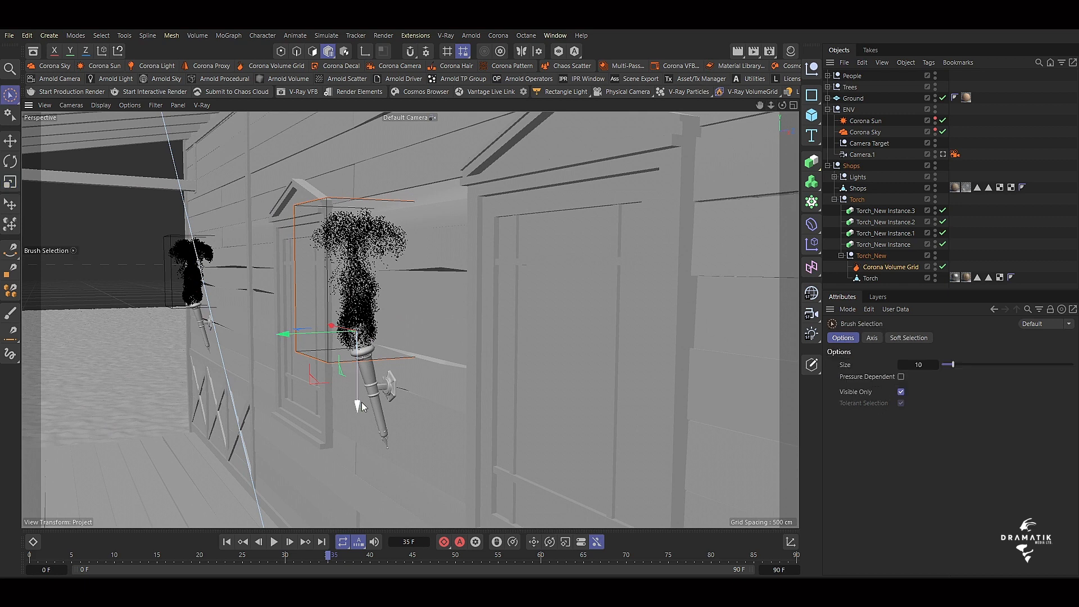
left_click_drag(362, 403, 361, 393)
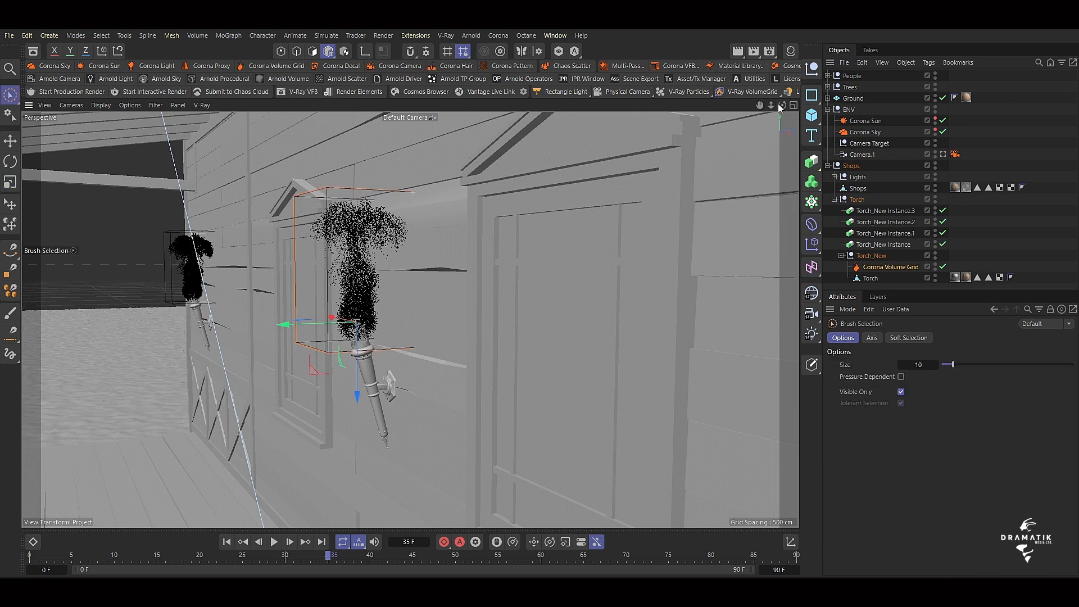
left_click_drag(781, 106, 410, 319)
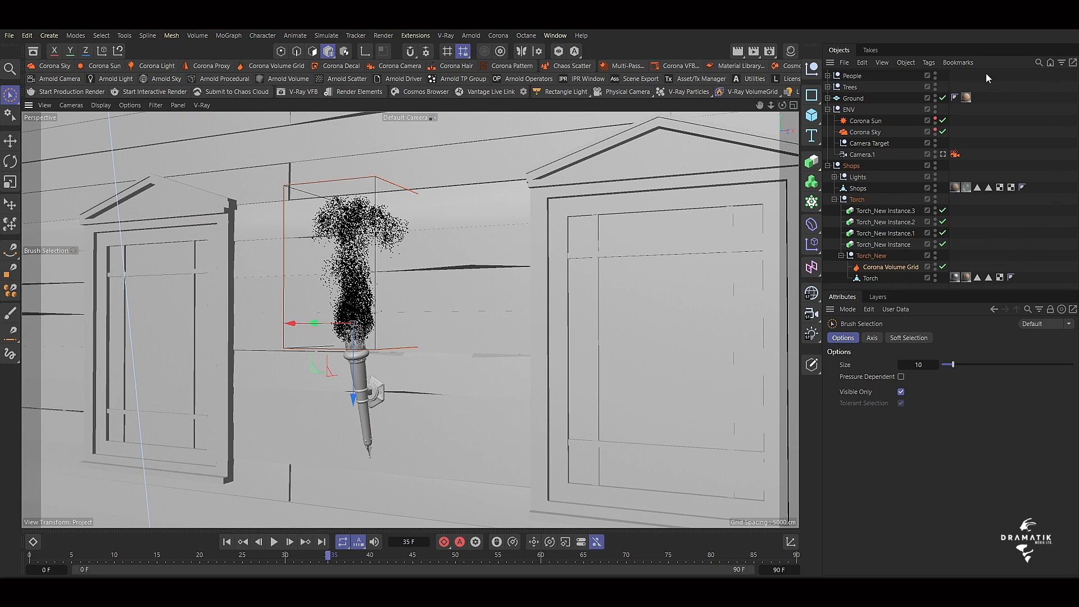
Switch to the Camera.1 view and play the fire animation on all torches from frame 0.
left_click(939, 154)
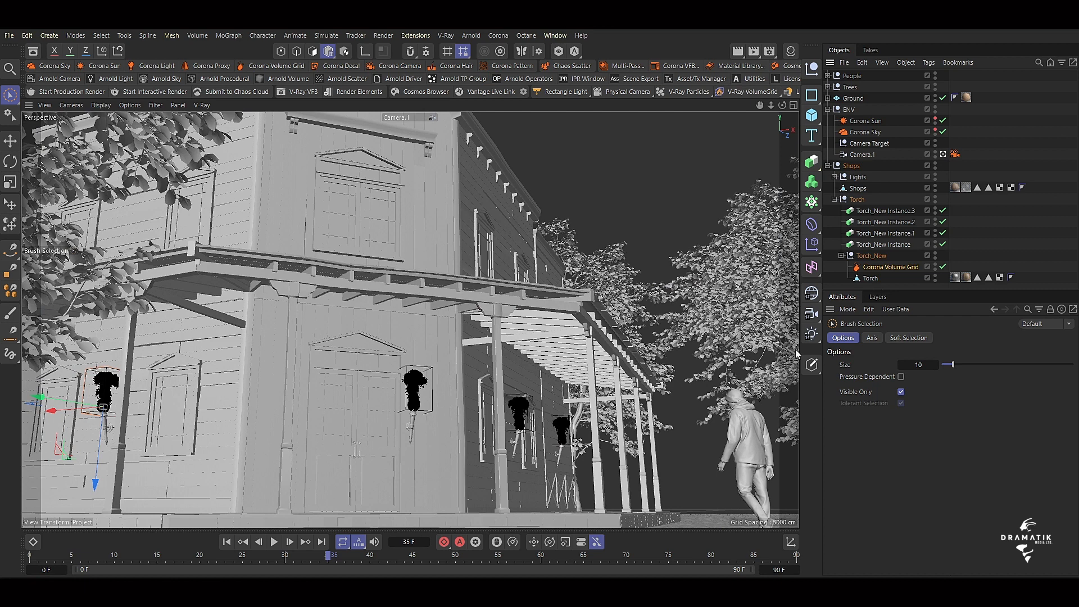
left_click_drag(328, 561, 30, 559)
key("F8")
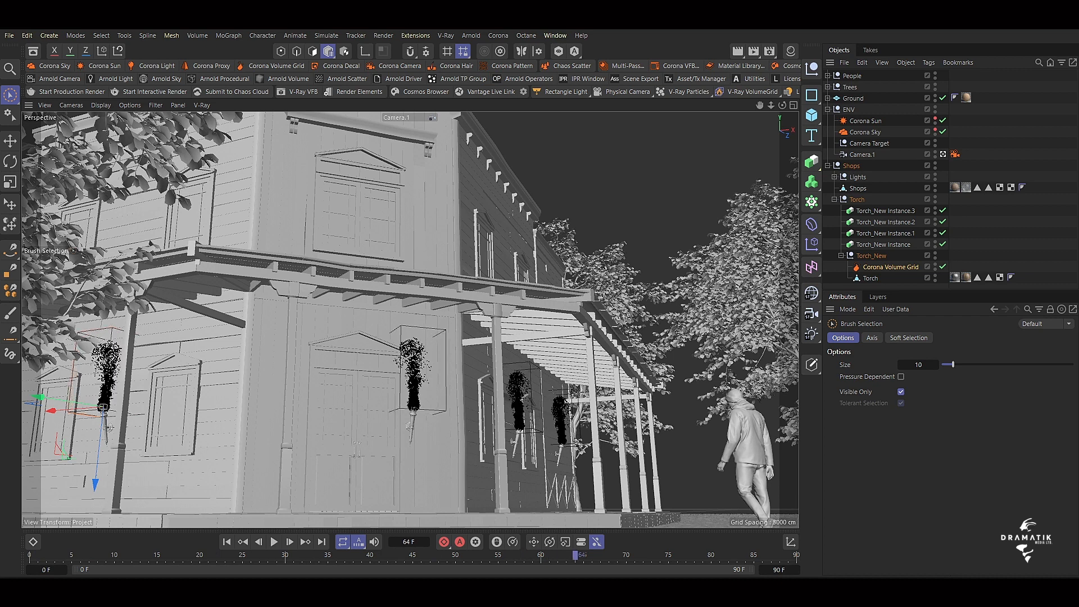
Save the scene incrementally at frame 63 and close the Untitled 3 project without saving its changes.
left_click_drag(575, 556, 566, 556)
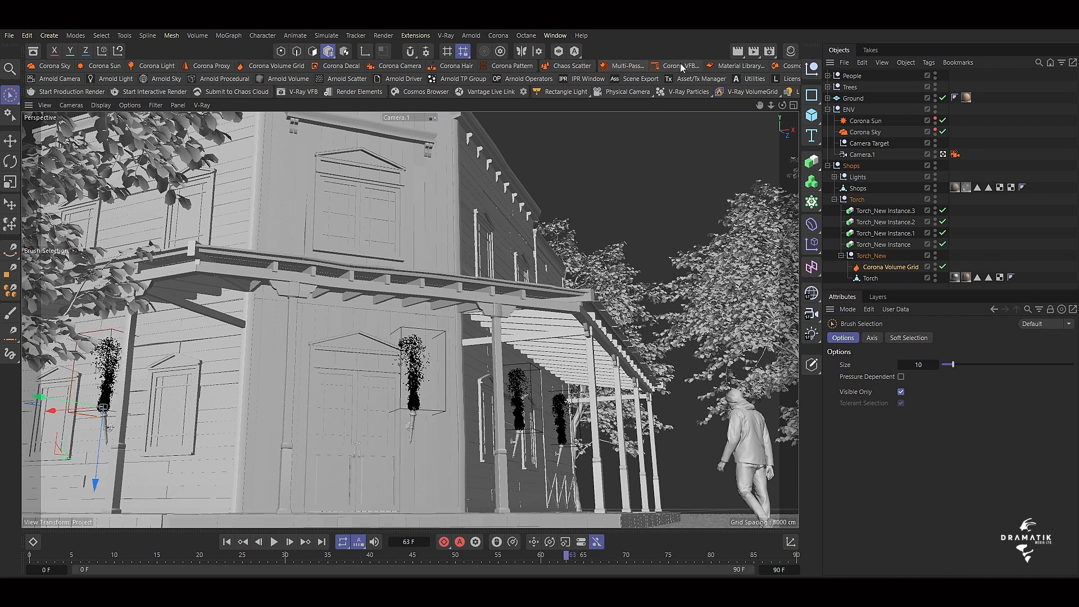
left_click(9, 36)
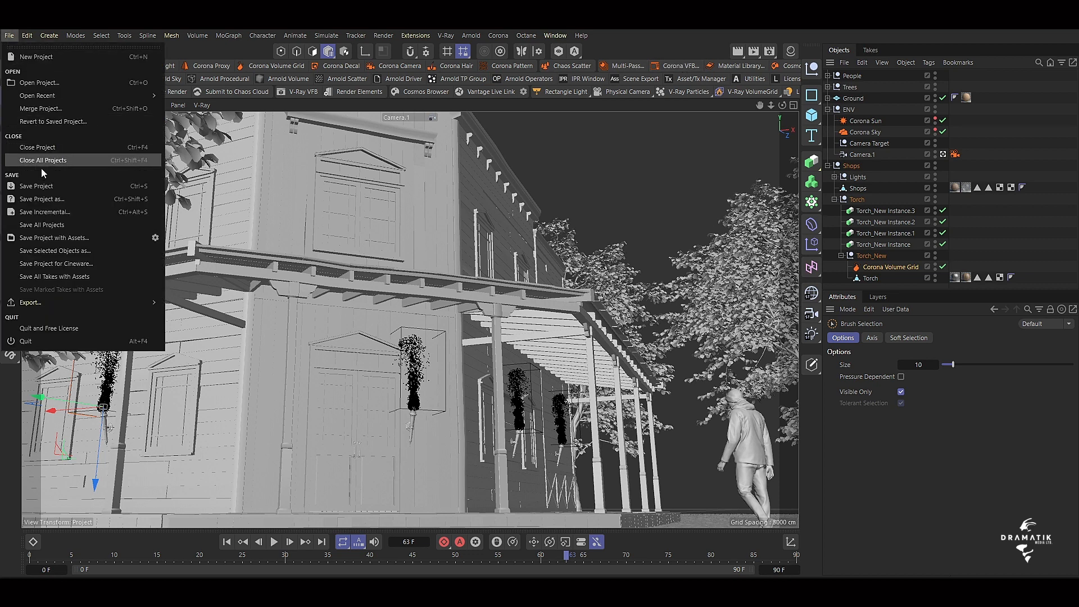
left_click(62, 212)
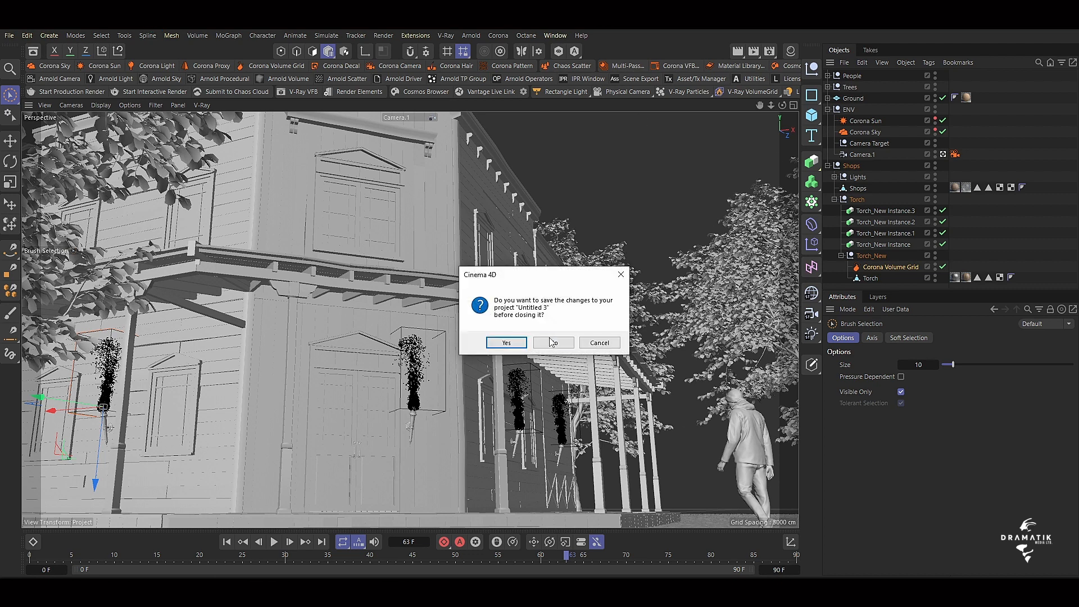
left_click(554, 340)
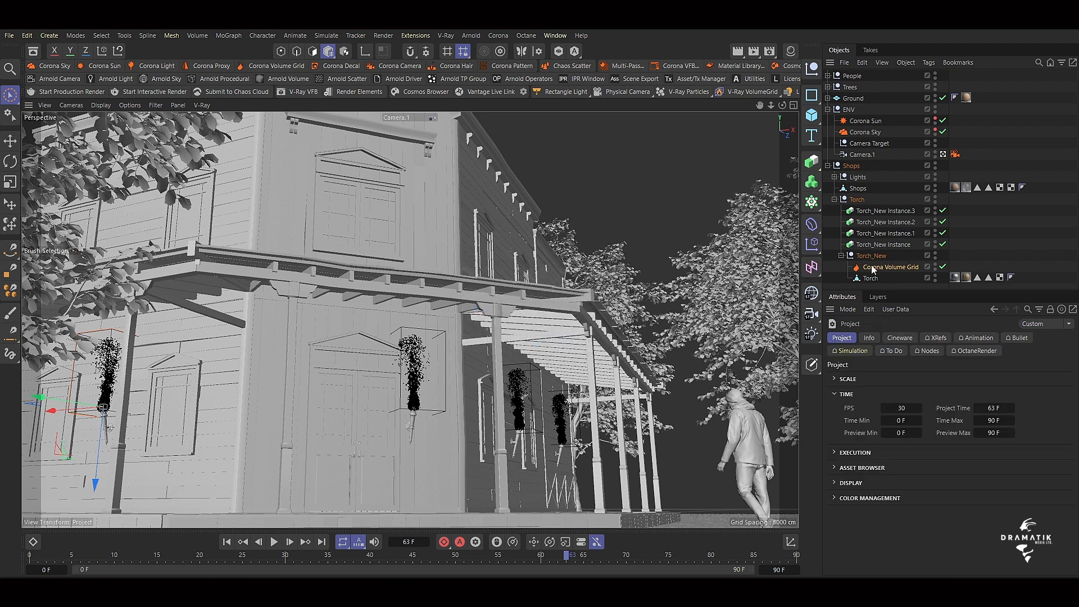
Set the Corona Volume Grid's emission temperature scale to 9000 and its emission scale to 2.
left_click(663, 66)
left_click(884, 267)
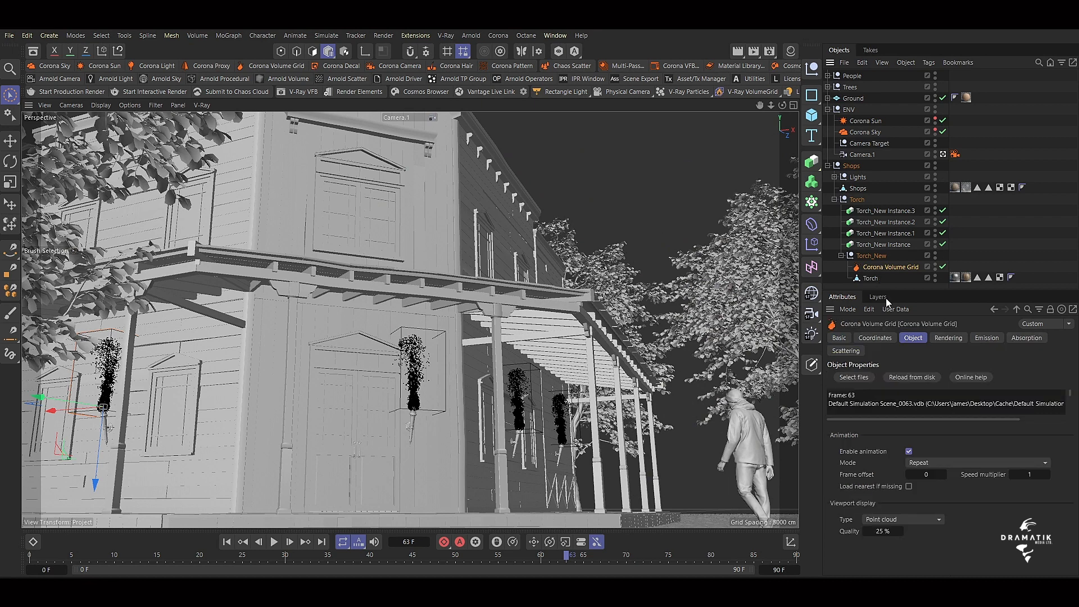
left_click(987, 335)
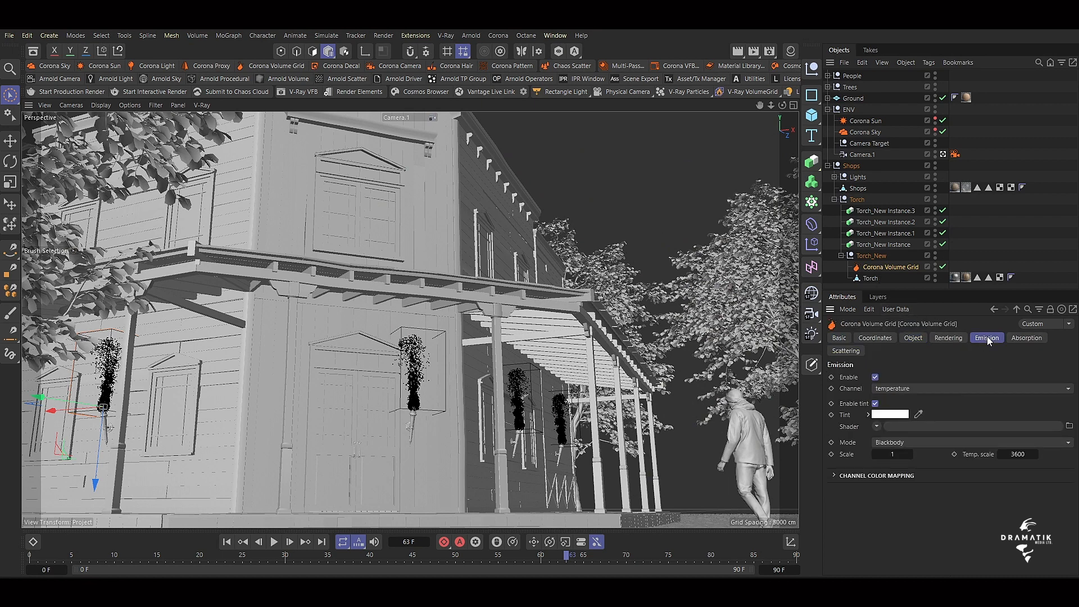
double_click(1018, 454)
type("70")
key("BackSpace")
key("BackSpace")
key("BackSpace")
type("9000")
left_click(893, 453)
type("2")
Check the torch render in the Corona frame buffer and review the volume grid's absorption and scattering settings.
left_click(678, 66)
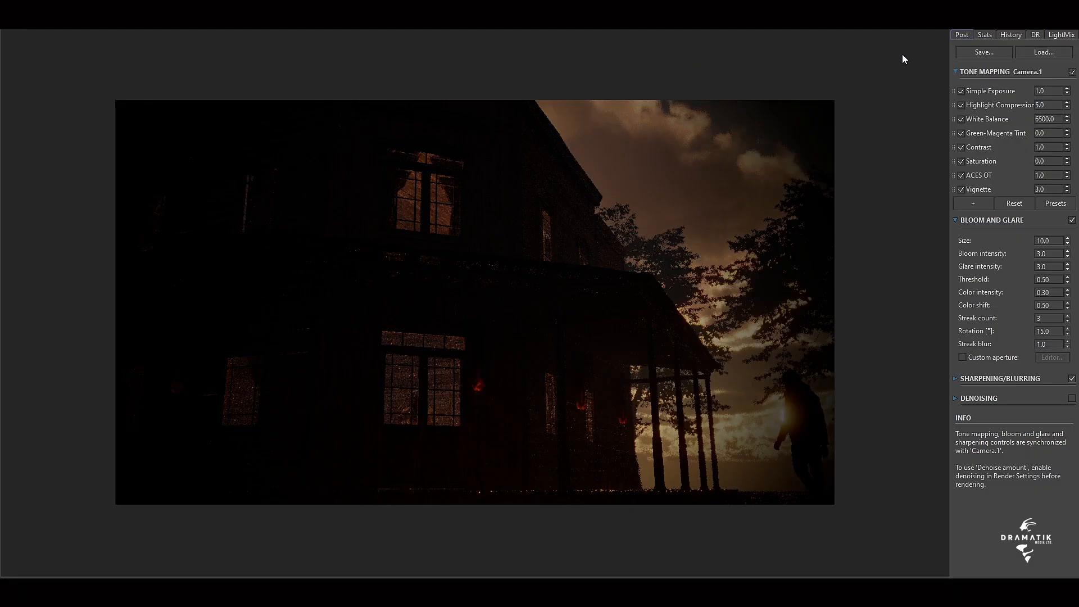
left_click(1050, 20)
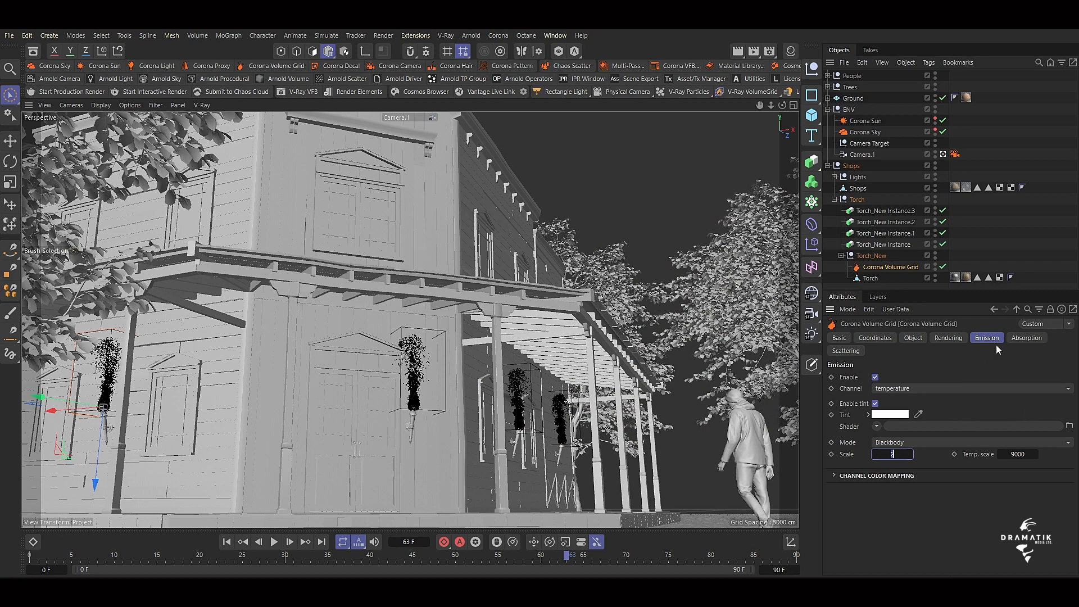
left_click(1037, 339)
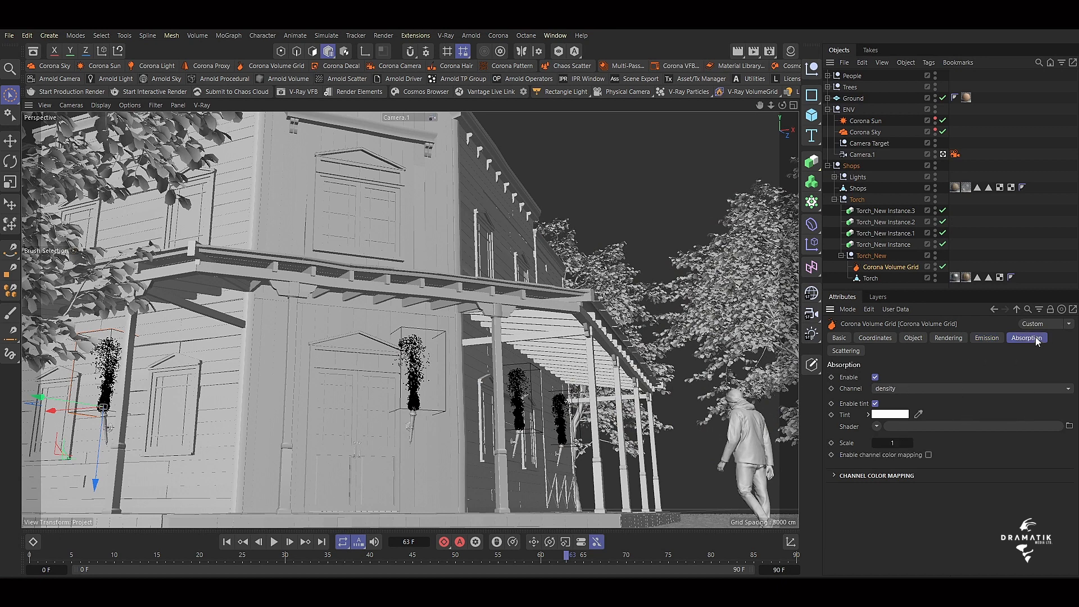
left_click(892, 443)
left_click(846, 352)
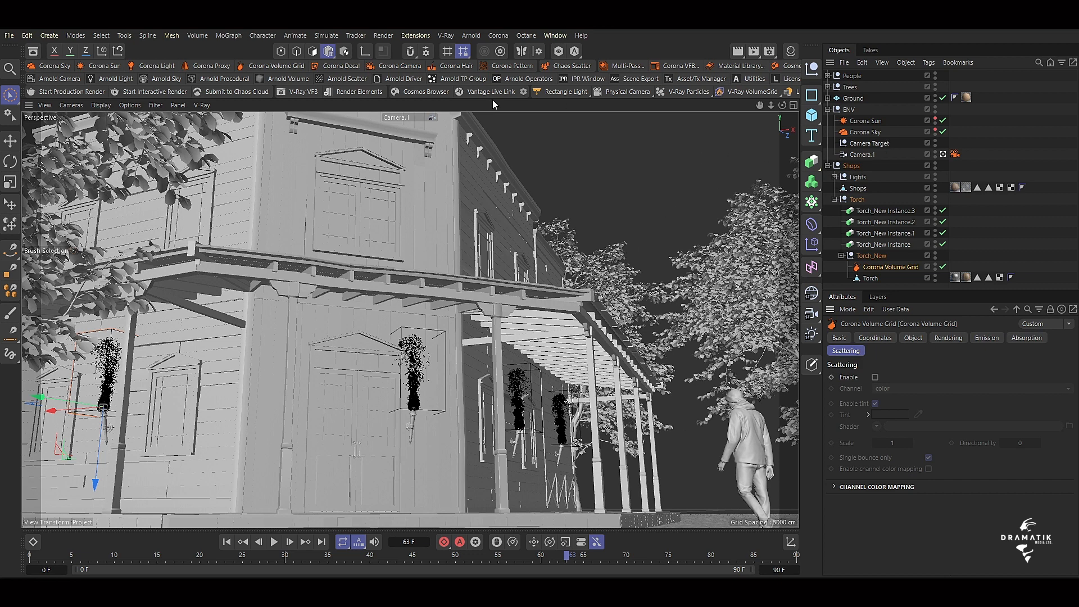
left_click(676, 68)
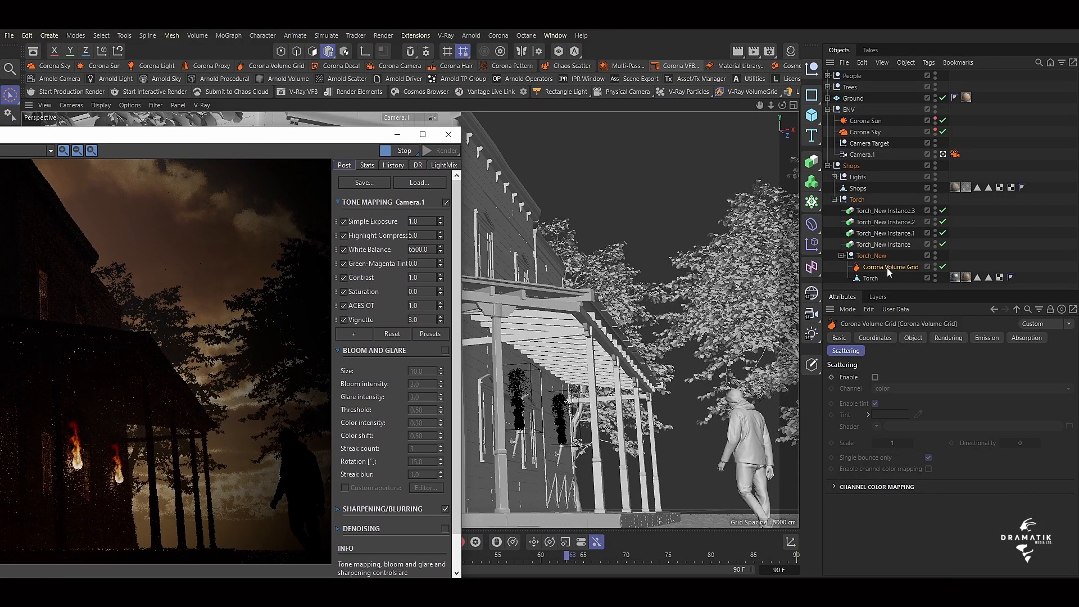
Rename the Corona Volume Grid under Torch_New as Fire.
double_click(887, 267)
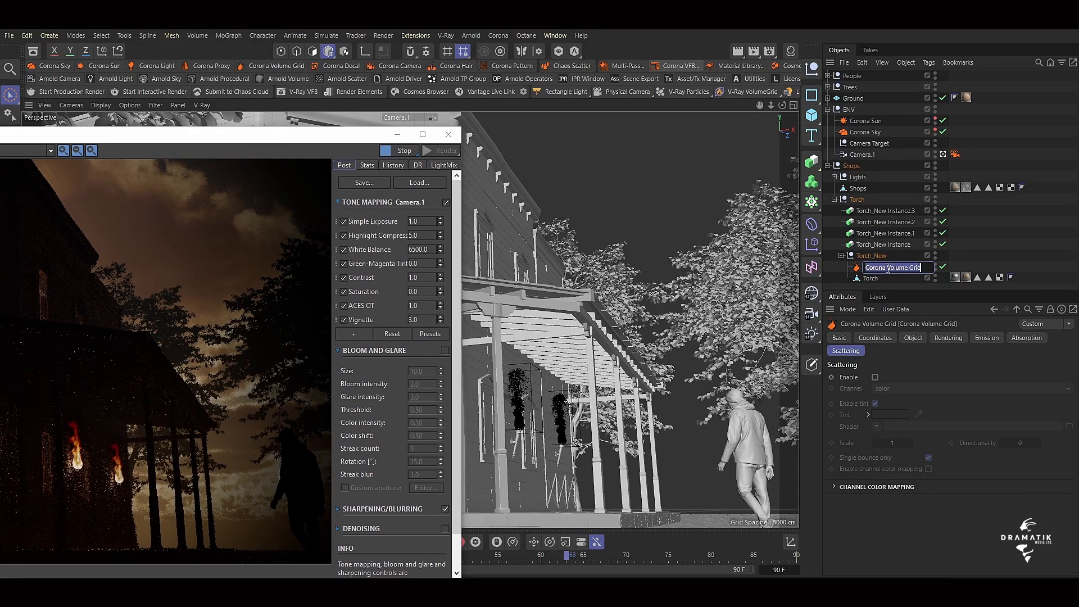
type("Fire")
key("Return")
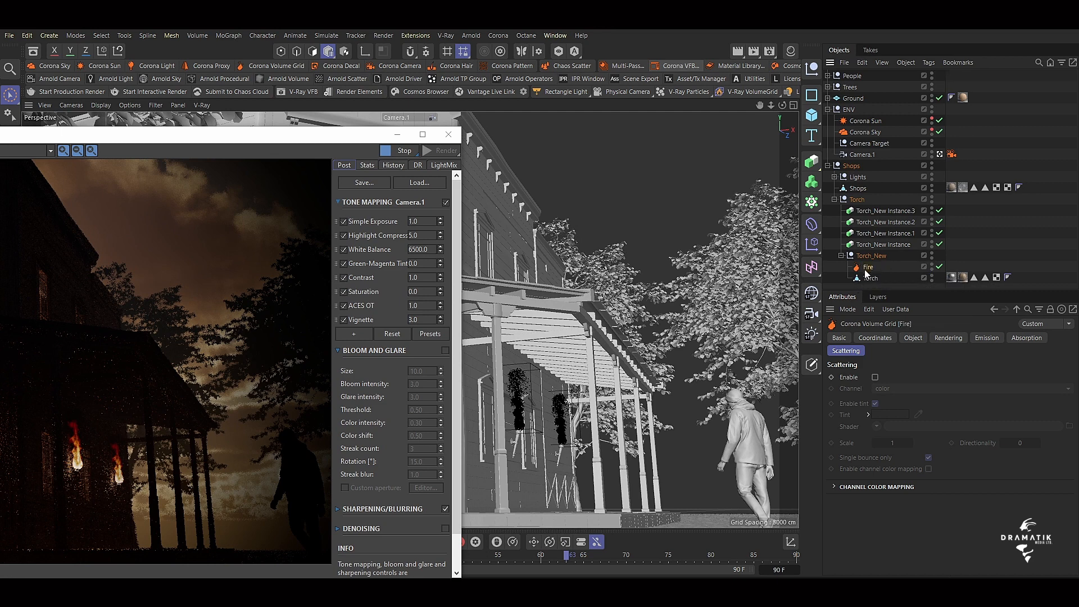
Duplicate the Fire volume grid within Torch_New and name the copy Particles.
key("ctrl+c")
key("ctrl+v")
double_click(869, 268)
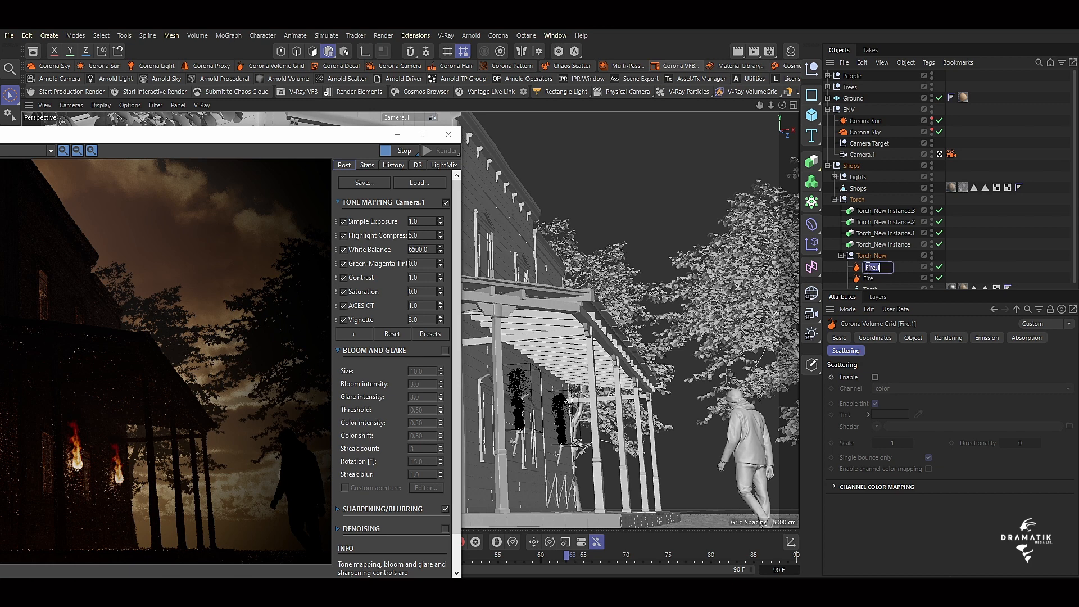
type("F")
type("a")
type("rtic")
type("les")
key("Return")
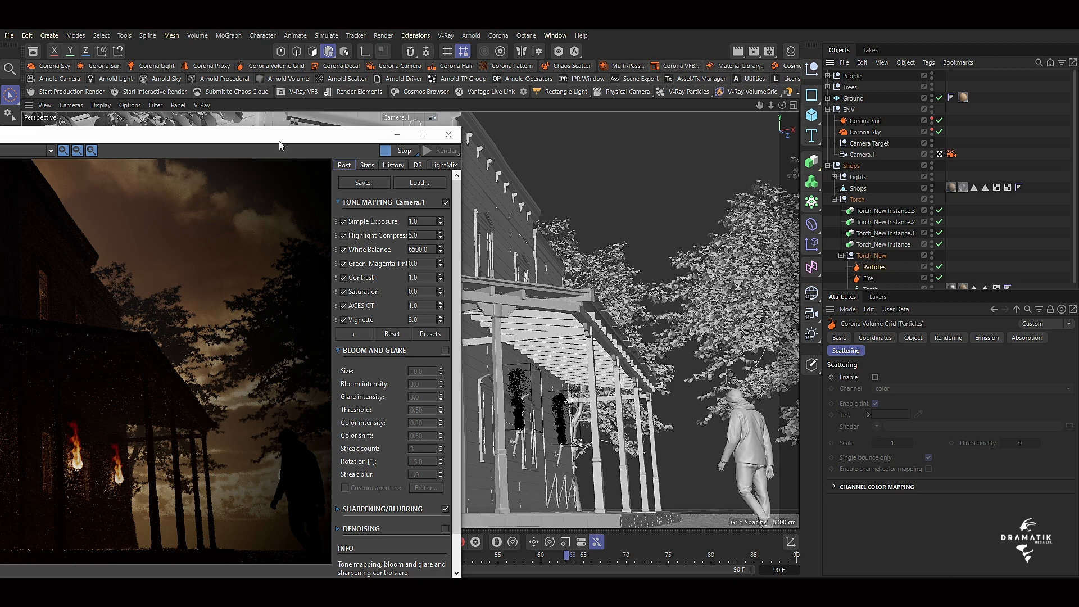
Move the render window clear of the scene and disable the Fire volume grid.
left_click_drag(262, 141, 376, 85)
left_click(939, 278)
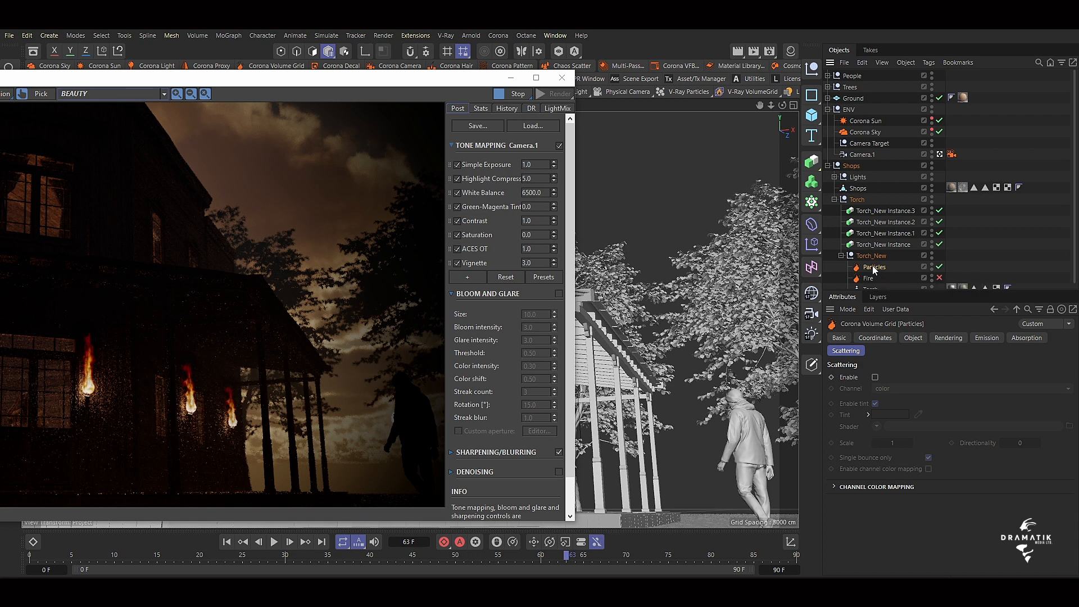
Set the Particles grid's emission to the divergence channel with a scale of 1 and a temperature scale of 4000.
left_click(984, 338)
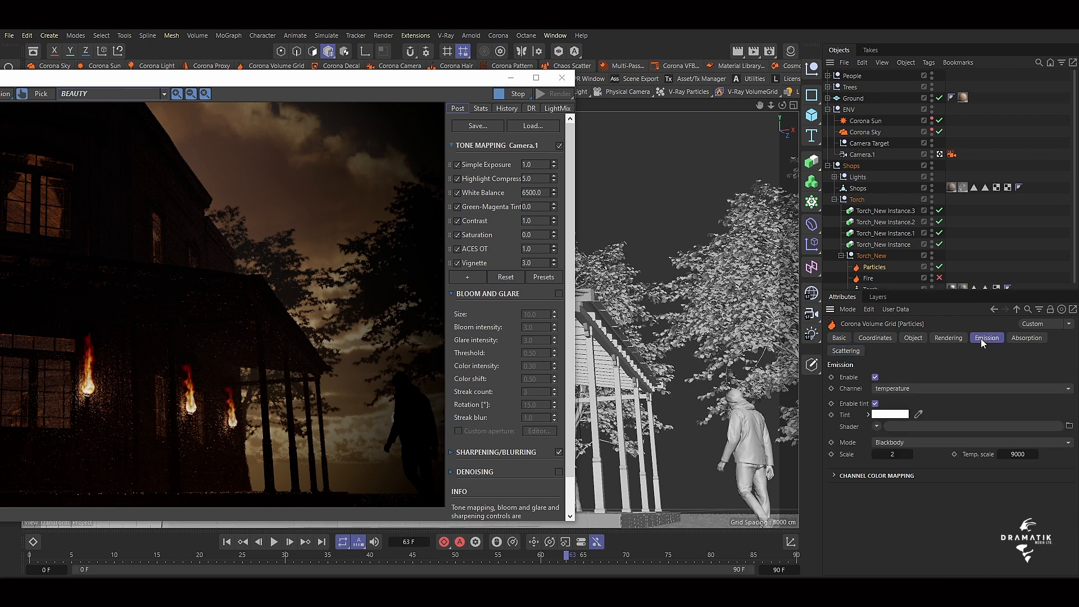
double_click(1016, 453)
type("400")
key("Return")
left_click(1026, 455)
type("0")
key("Return")
left_click(891, 454)
left_click(940, 388)
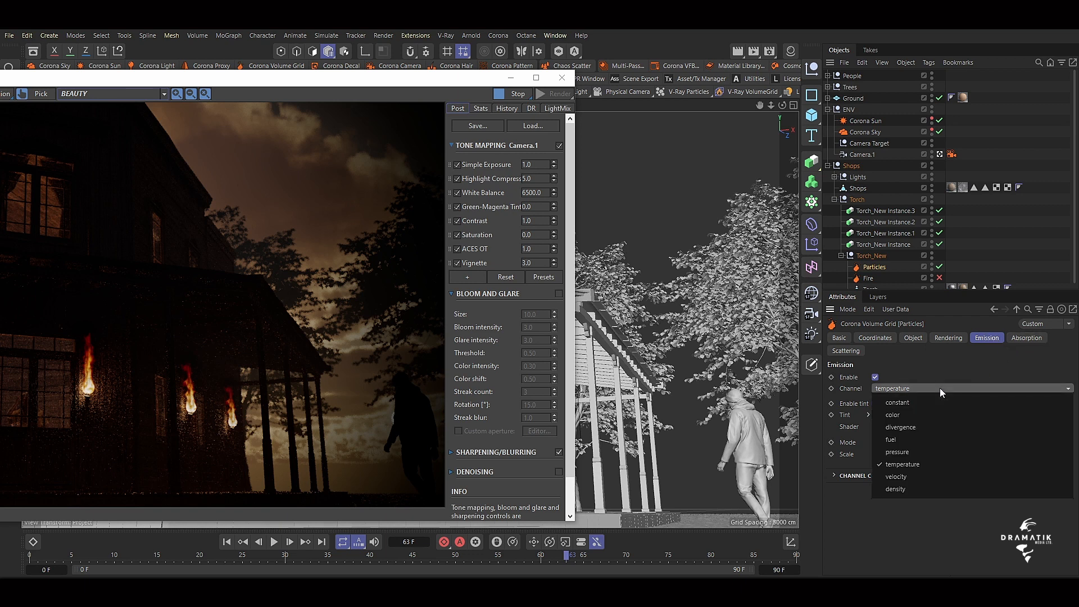
left_click(916, 426)
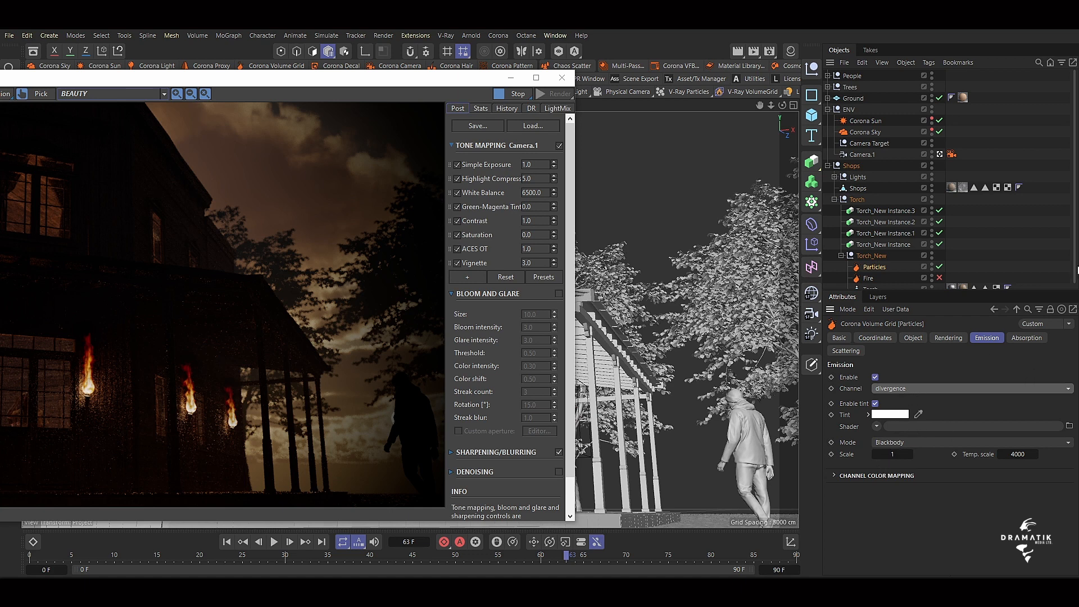
Bring the whole Corona render window into view and stop the running render.
left_click_drag(396, 78, 507, 74)
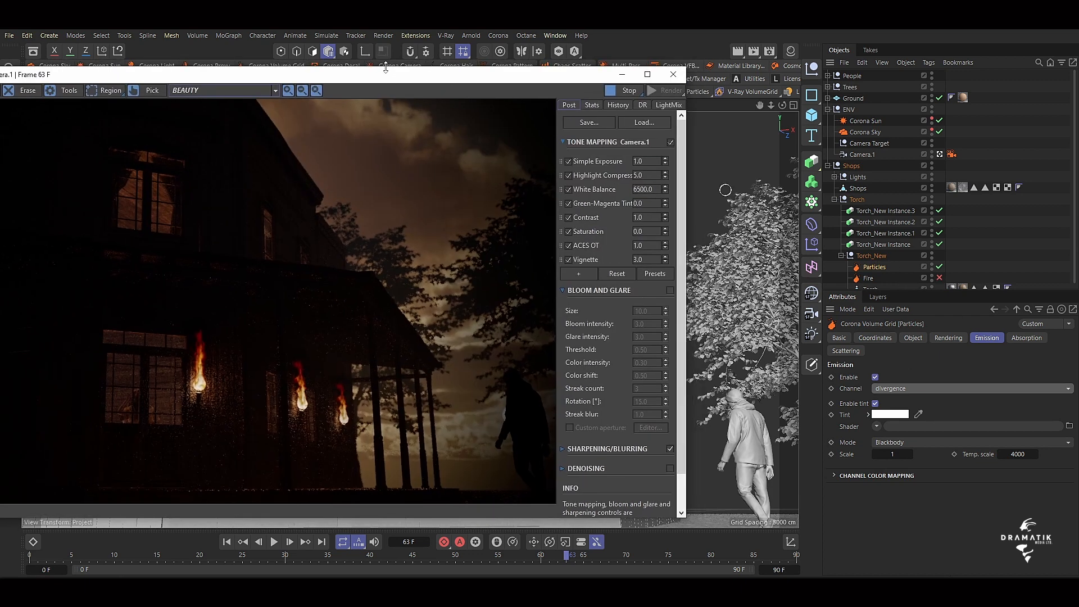
left_click_drag(384, 77, 679, 44)
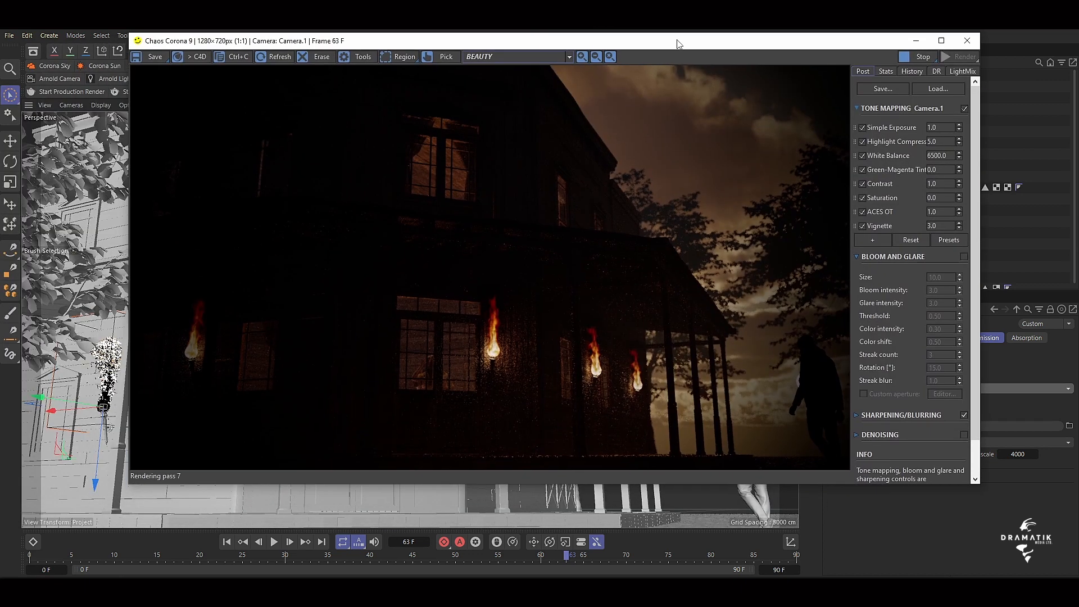
left_click(921, 55)
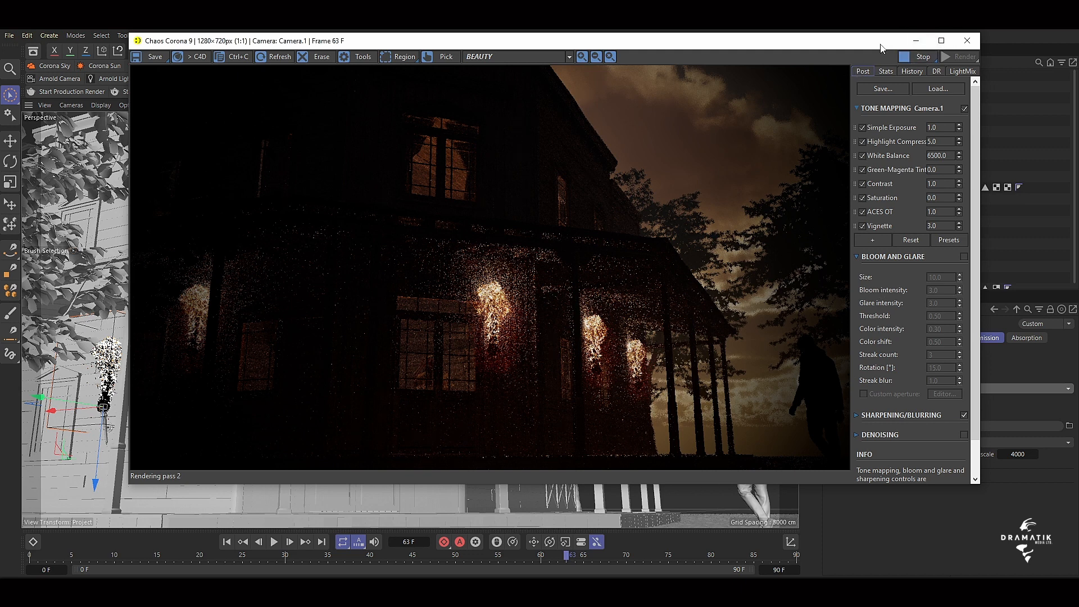
Restart the Corona render of the torches and maximize the render window.
left_click_drag(881, 48, 859, 72)
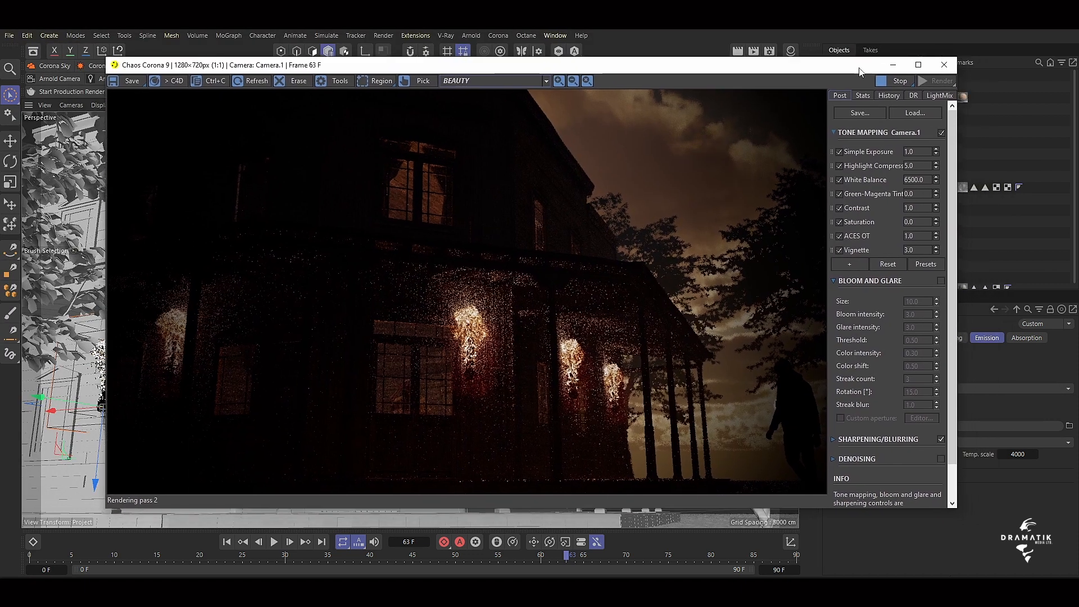
left_click(893, 82)
left_click(935, 81)
left_click(918, 65)
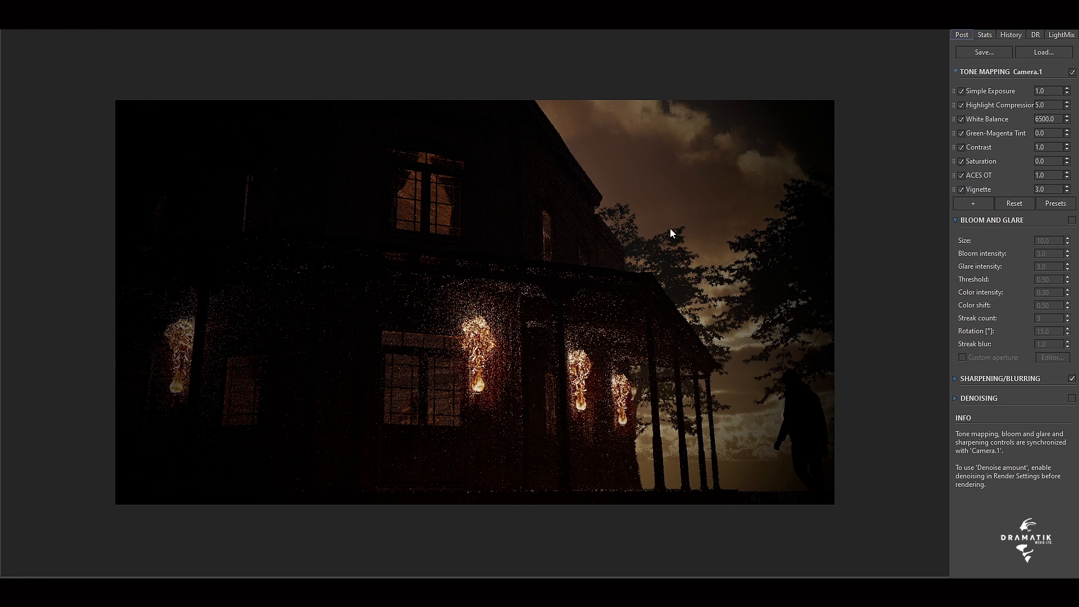
Enable bloom and glare for the render and set the simple exposure to 1.02.
left_click(1071, 220)
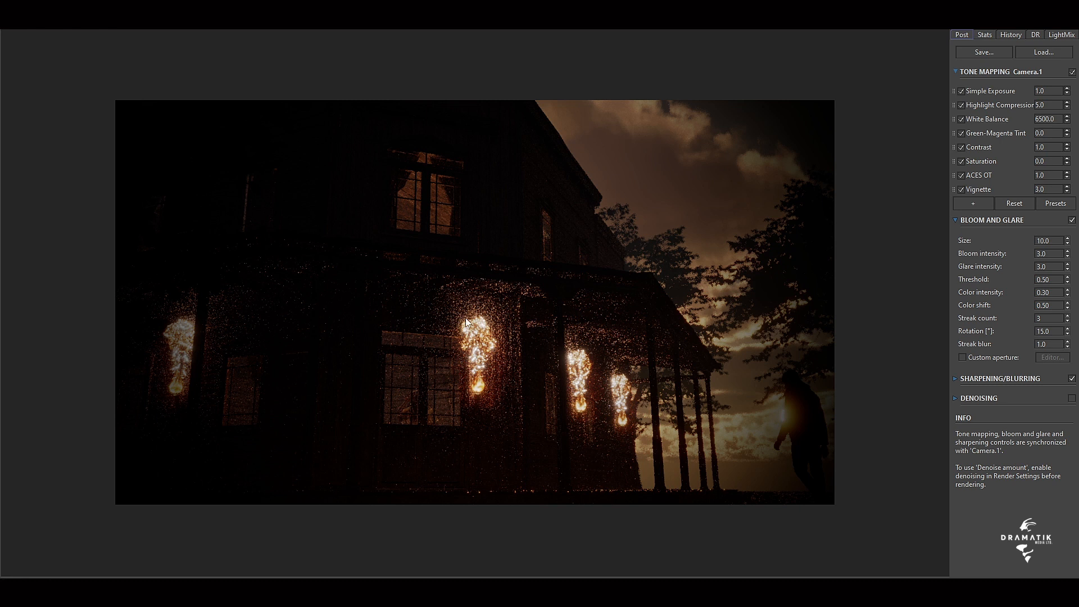
left_click_drag(1050, 91, 1030, 95)
type("1.02")
key("Return")
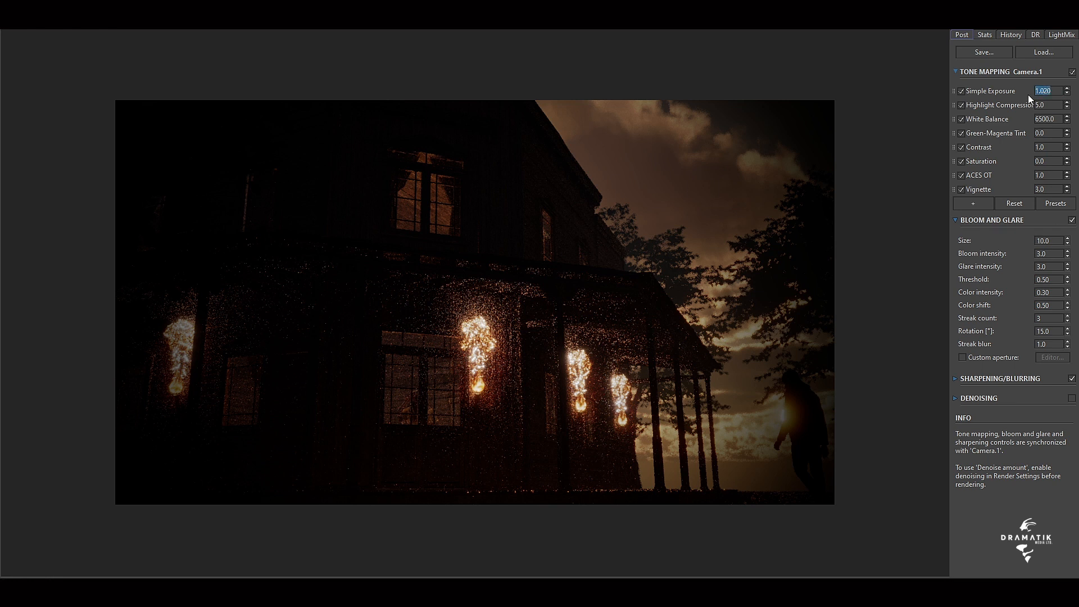